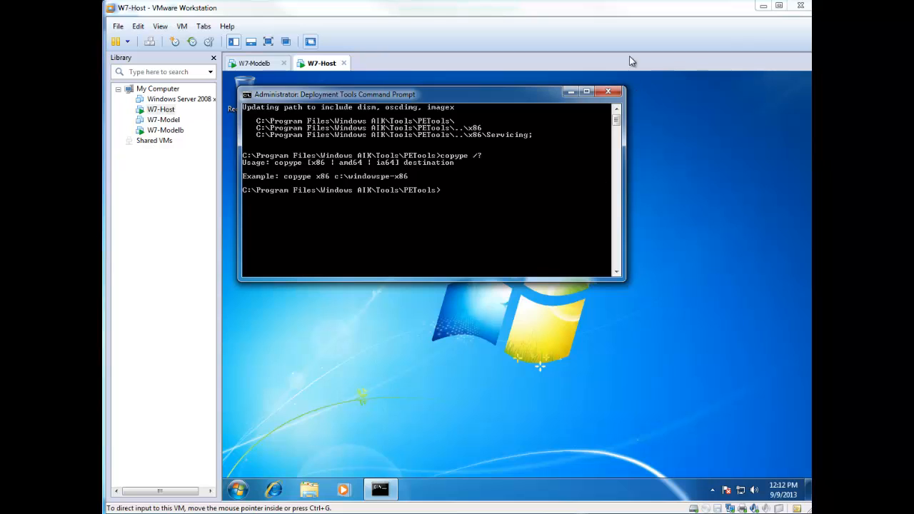
Close the command prompt window and reopen the Deployment Tools Command Prompt as administrator, allowing it to make changes
{"action": "left_click", "coordinate": [612, 95]}
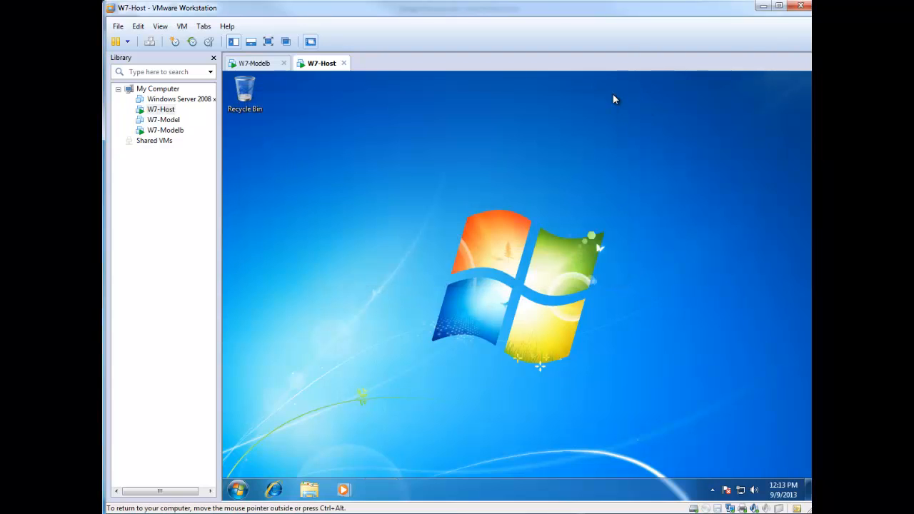
{"action": "left_click", "coordinate": [238, 489]}
{"action": "right_click", "coordinate": [279, 335]}
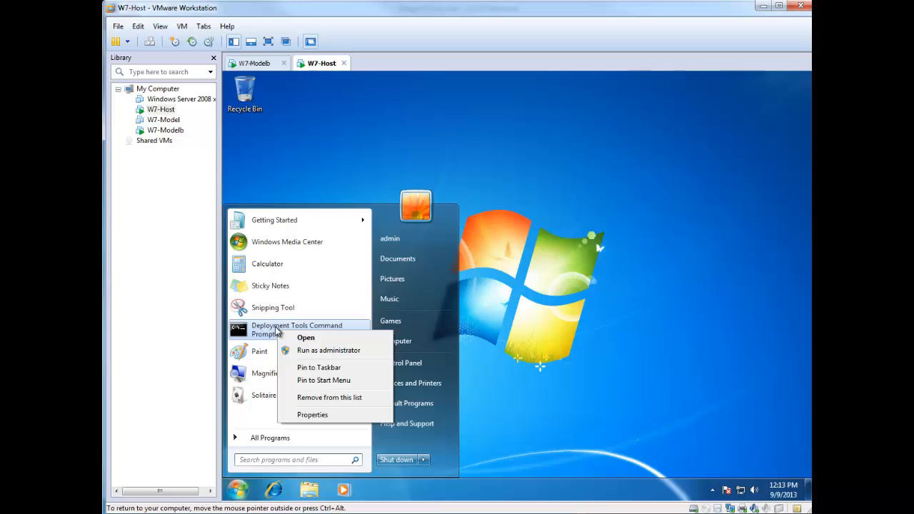
{"action": "left_click", "coordinate": [305, 349]}
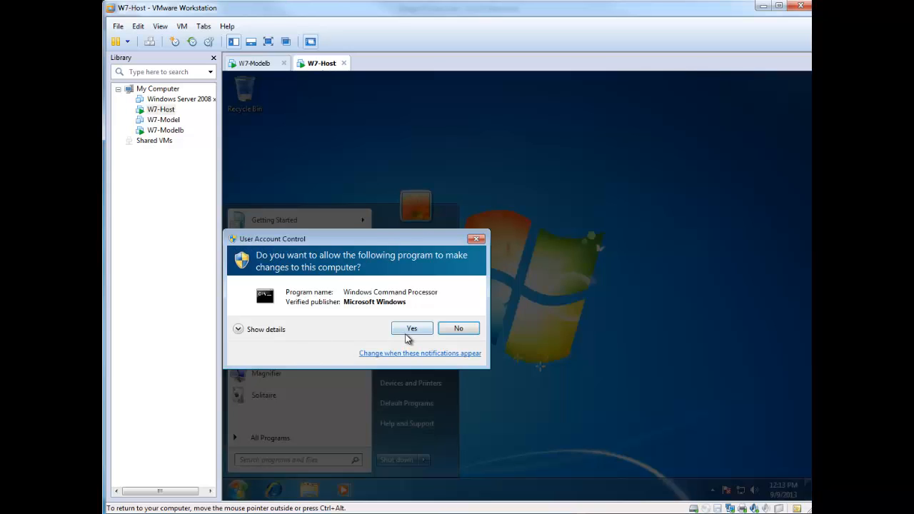
{"action": "left_click", "coordinate": [412, 329]}
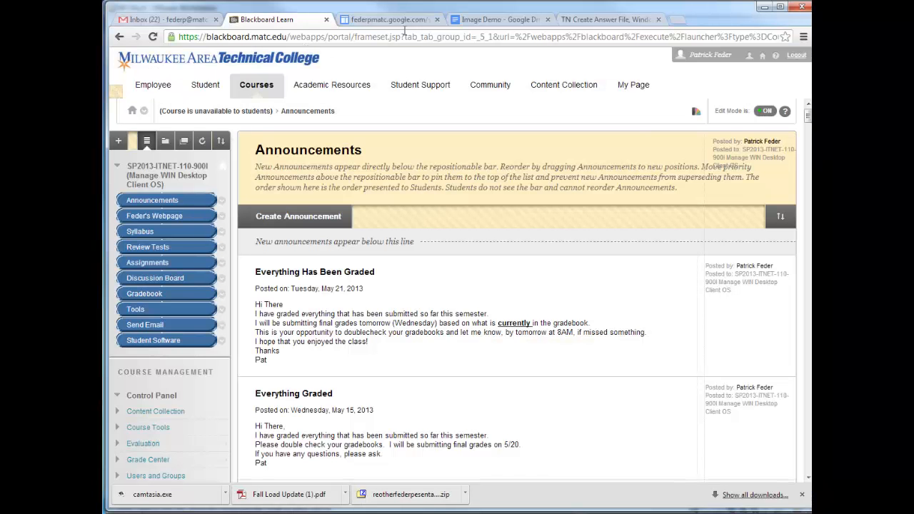
Get the copype command from the Image Demo document in the browser and run it at the deployment prompt to build x86 files in c:\WinPE
{"action": "left_click", "coordinate": [401, 22]}
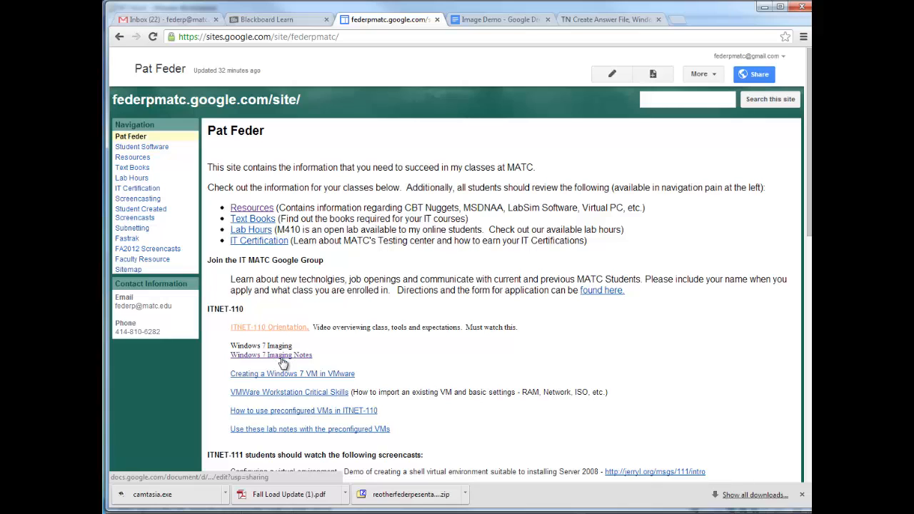
{"action": "left_click", "coordinate": [478, 19]}
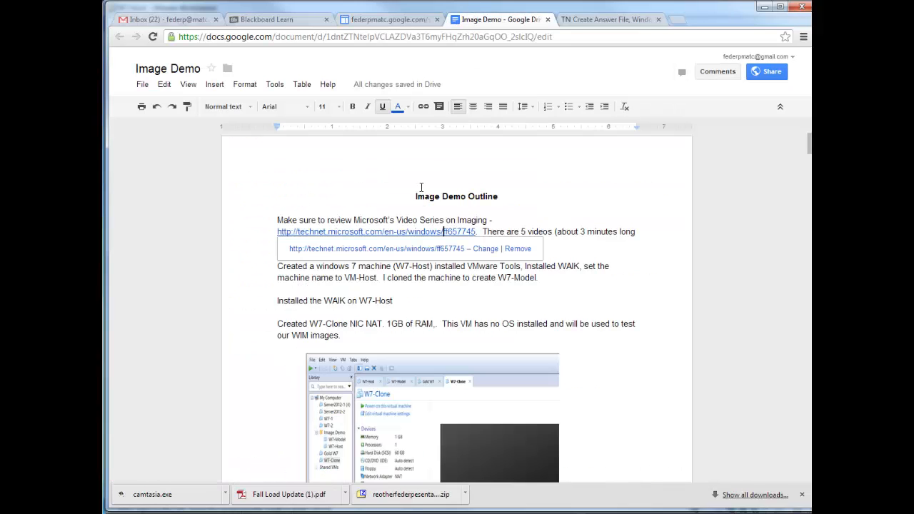
{"action": "scroll", "coordinate": [421, 187], "scroll_direction": "down", "scroll_amount": 5}
{"action": "left_click", "coordinate": [582, 212]}
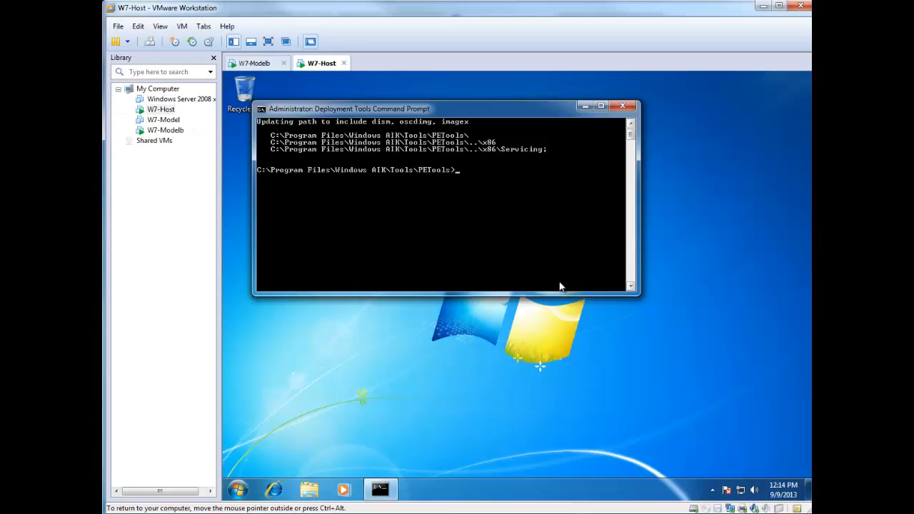
{"action": "right_click", "coordinate": [491, 202]}
{"action": "left_click", "coordinate": [508, 234]}
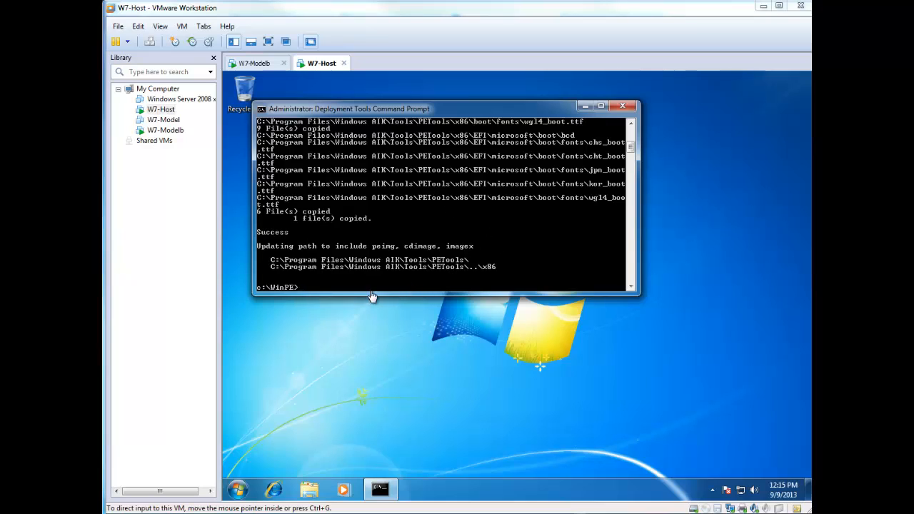
List the contents of the c:\WinPE directory with dir and examine its files and folders
{"action": "left_click", "coordinate": [372, 232]}
{"action": "type", "text": "dir"}
{"action": "key", "text": "Return"}
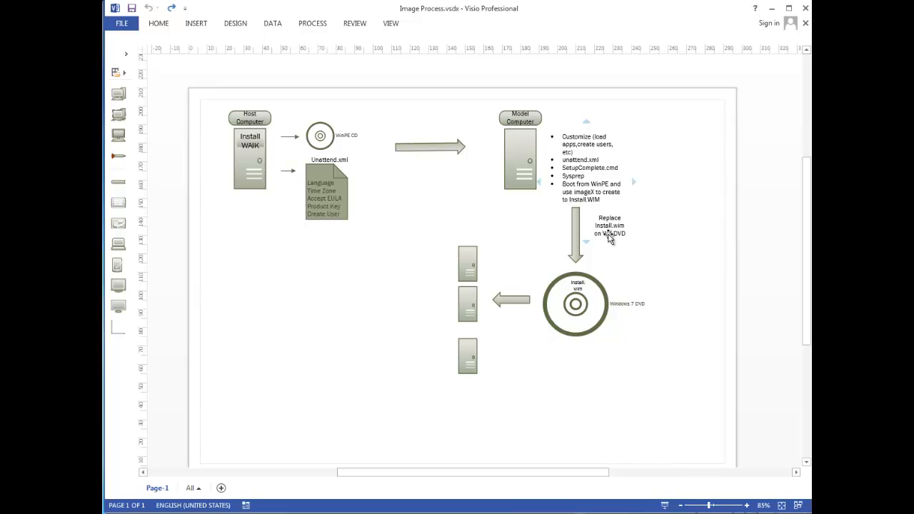
{"action": "mouse_move", "coordinate": [580, 225]}
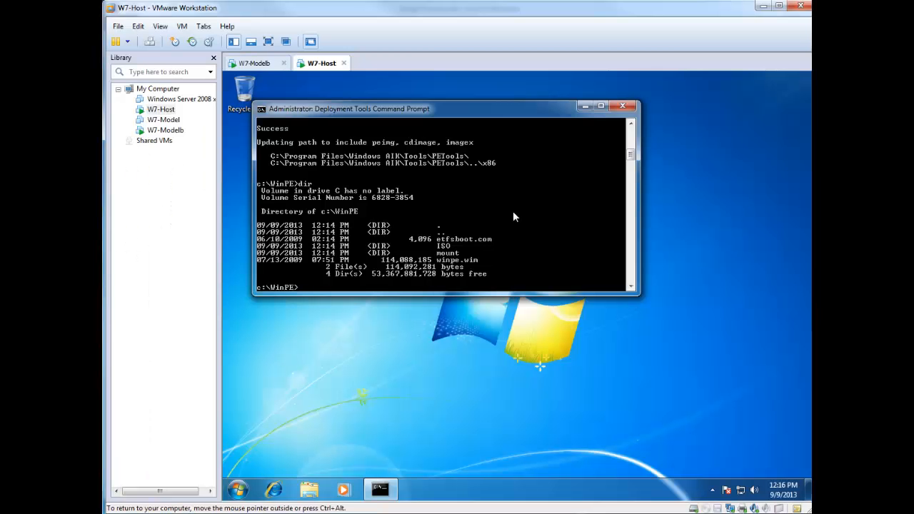
{"action": "key", "text": "ctrl+alt"}
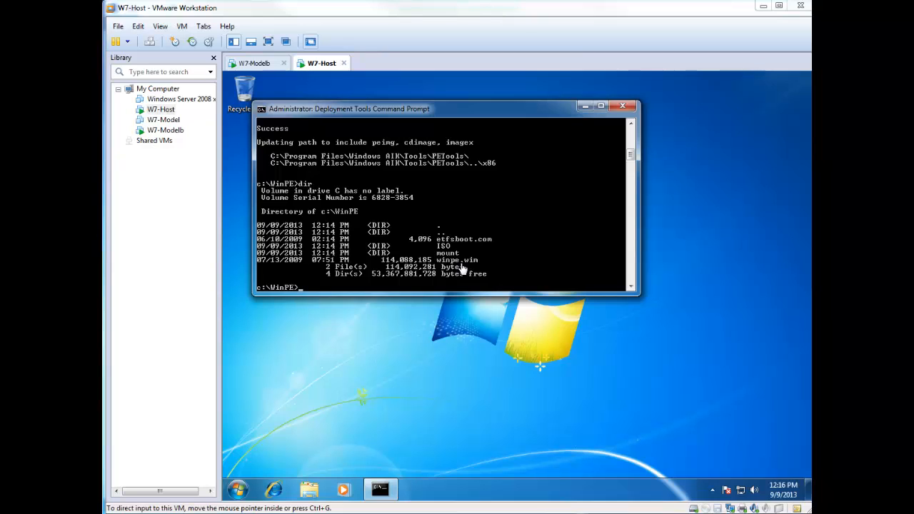
Open the C:\WinPE folder in Windows Explorer and copy the winpe.wim file
{"action": "left_click", "coordinate": [309, 490]}
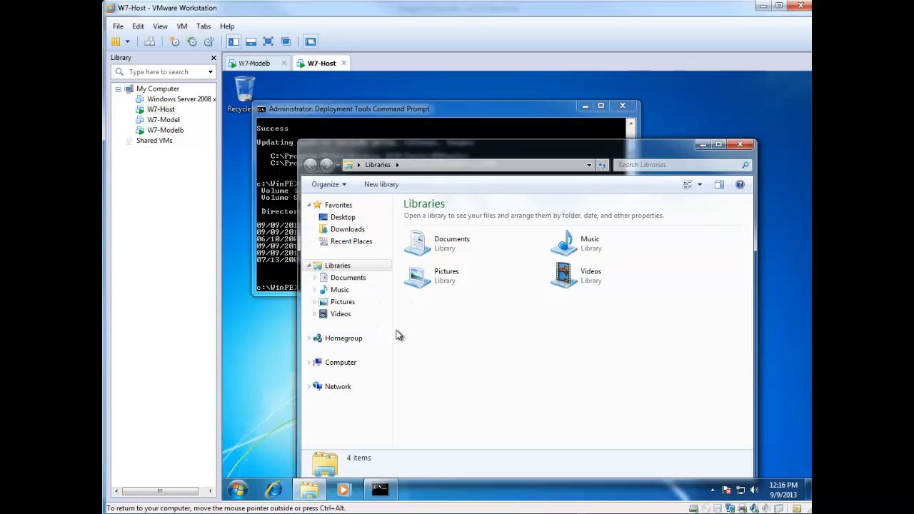
{"action": "left_click", "coordinate": [334, 369]}
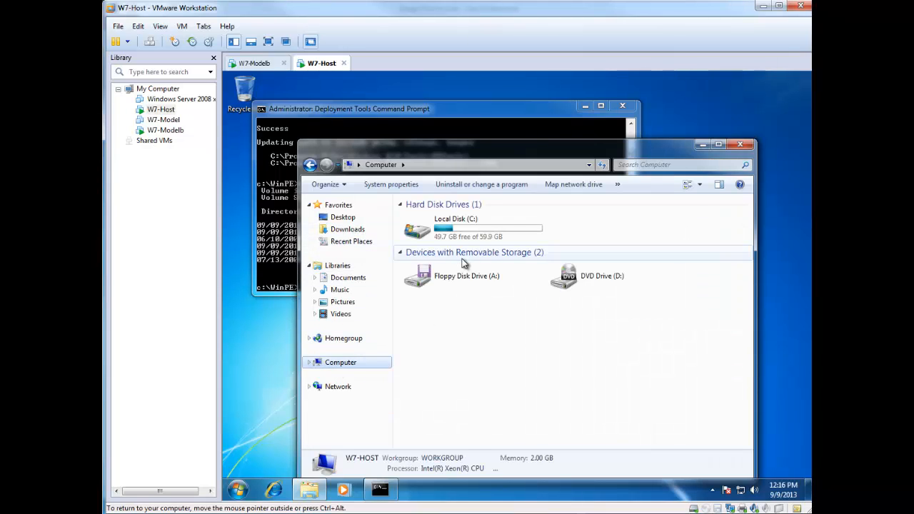
{"action": "left_click", "coordinate": [460, 232]}
{"action": "double_click", "coordinate": [459, 231]}
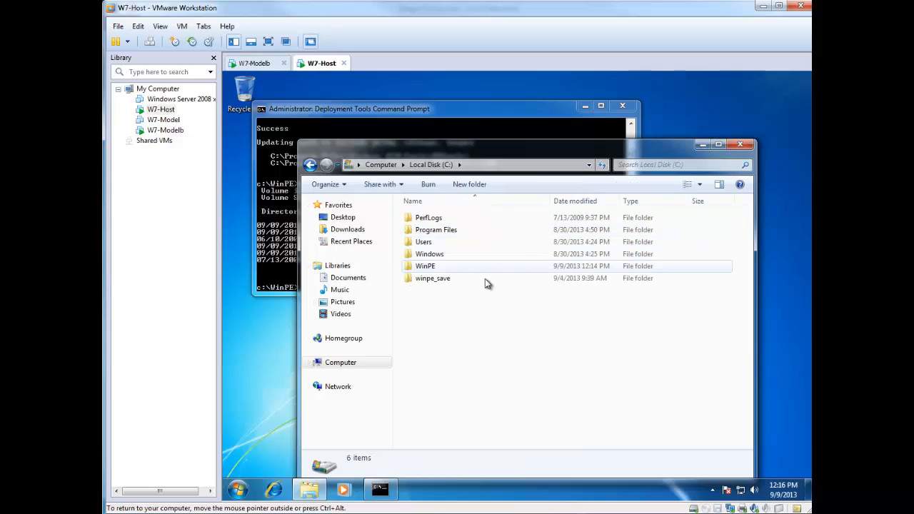
{"action": "left_click", "coordinate": [438, 270]}
{"action": "double_click", "coordinate": [438, 270]}
{"action": "right_click", "coordinate": [440, 256]}
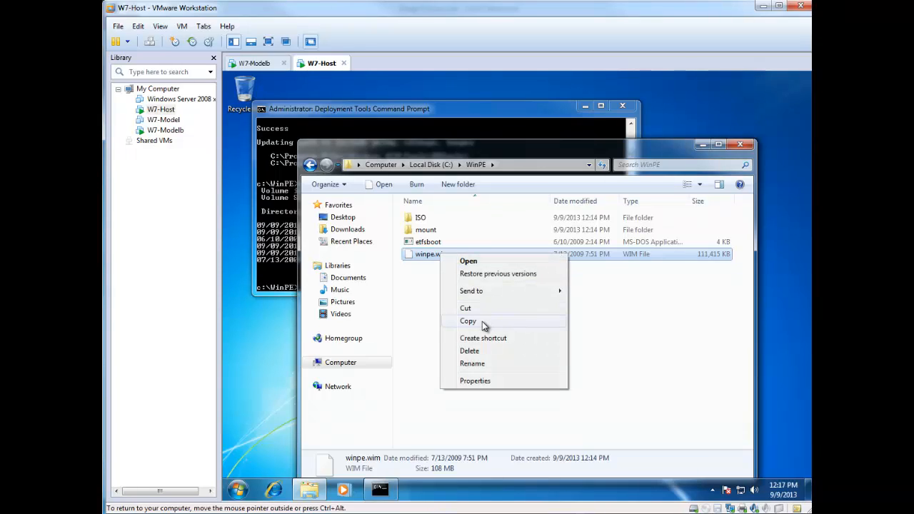
{"action": "left_click", "coordinate": [481, 321]}
Paste winpe.wim into the C:\WinPE\ISO\sources folder
{"action": "double_click", "coordinate": [423, 217]}
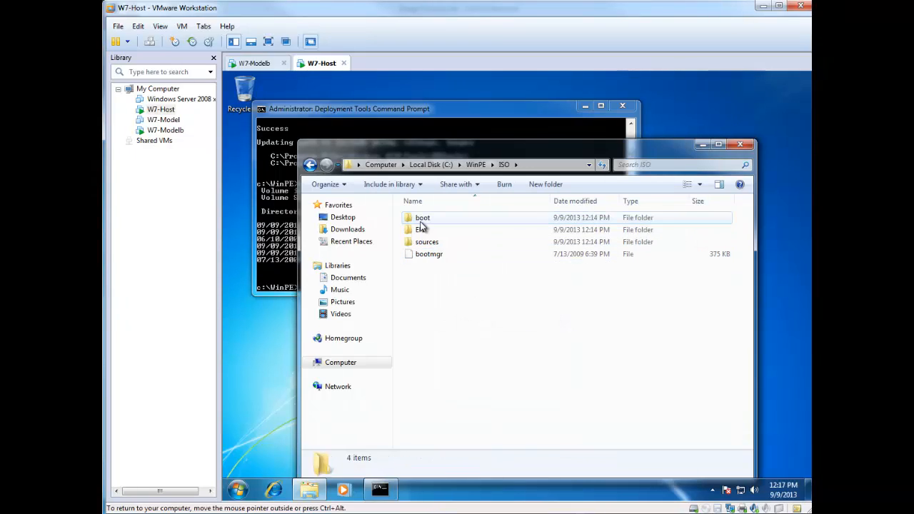
{"action": "double_click", "coordinate": [437, 246]}
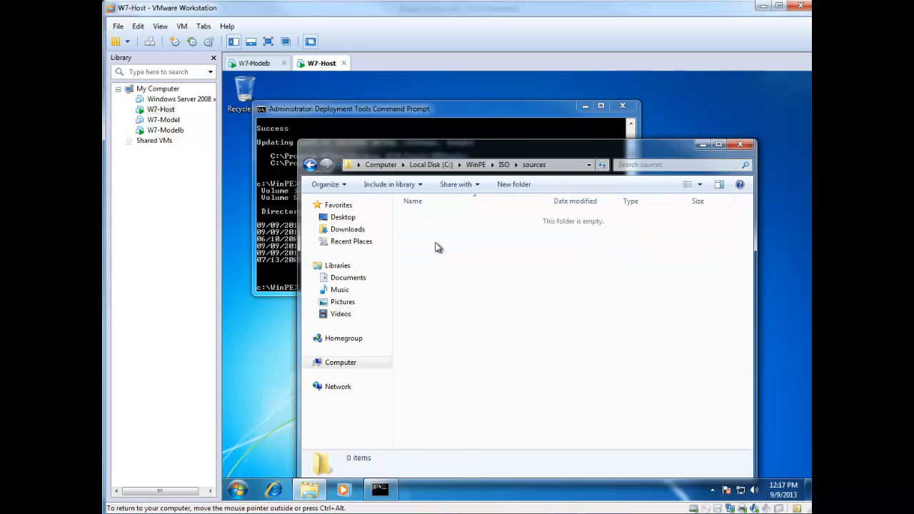
{"action": "right_click", "coordinate": [451, 240]}
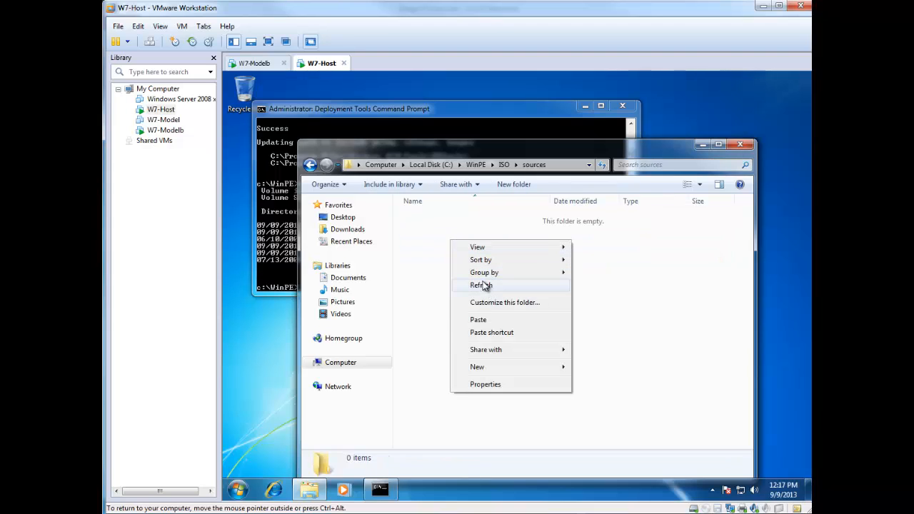
{"action": "left_click", "coordinate": [483, 319]}
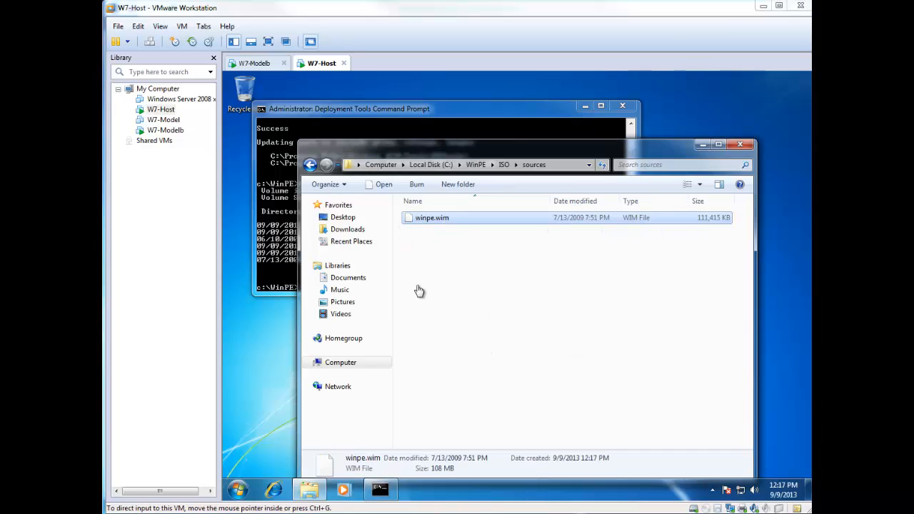
Rename the winpe.wim copy in the sources folder as boot.wim
{"action": "left_click", "coordinate": [425, 220]}
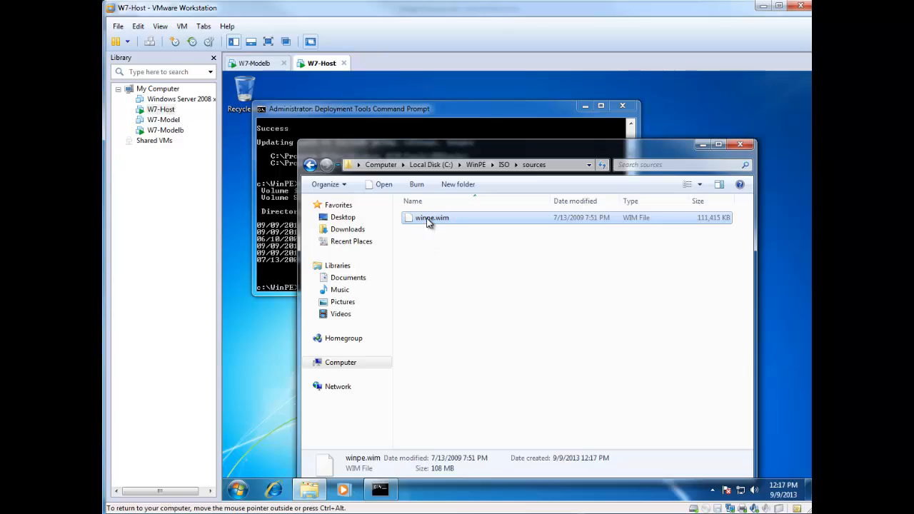
{"action": "left_click", "coordinate": [429, 218]}
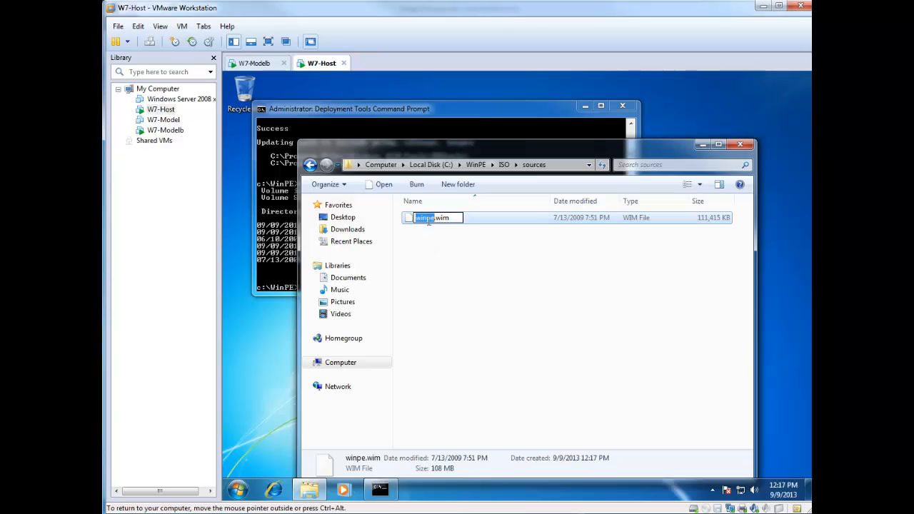
{"action": "type", "text": "boot"}
{"action": "key", "text": "Return"}
{"action": "left_click", "coordinate": [475, 322]}
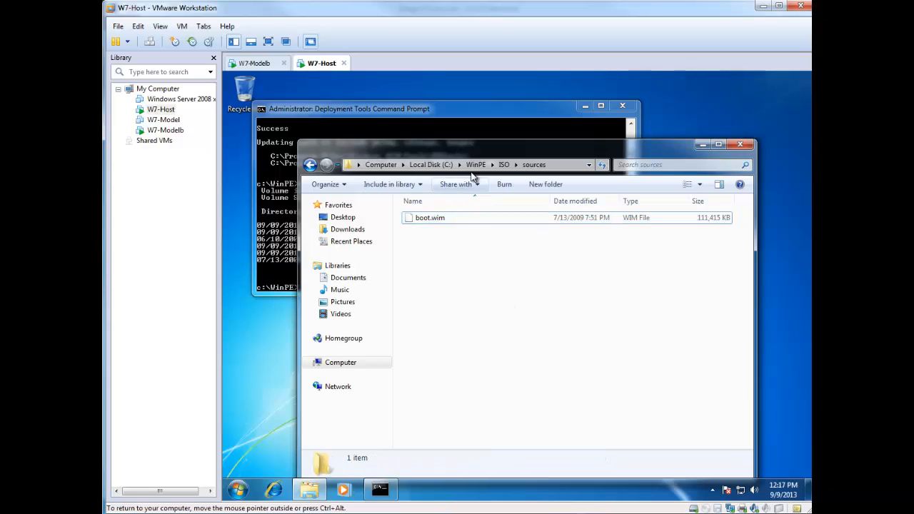
Go back to the C:\WinPE\ISO folder and open a second Explorer window showing Local Disk (C:)
{"action": "left_click", "coordinate": [503, 165]}
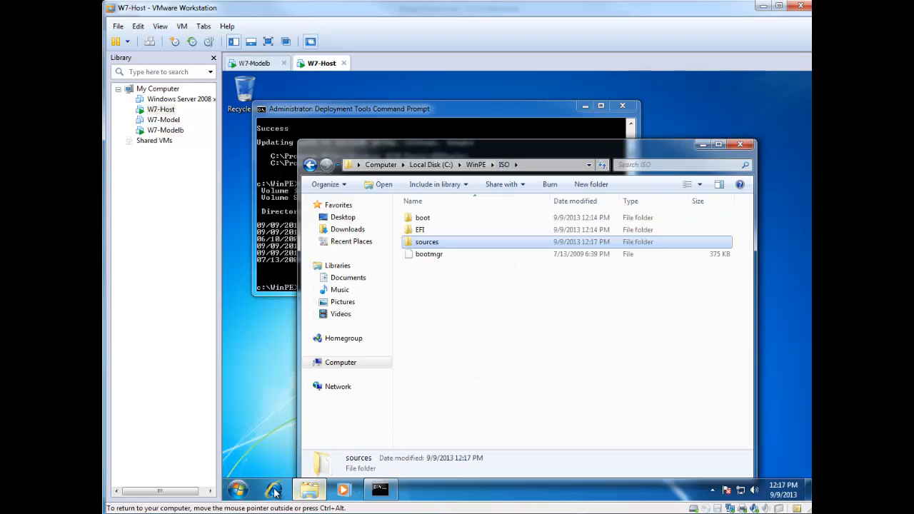
{"action": "left_click", "coordinate": [237, 489]}
{"action": "left_click", "coordinate": [413, 340]}
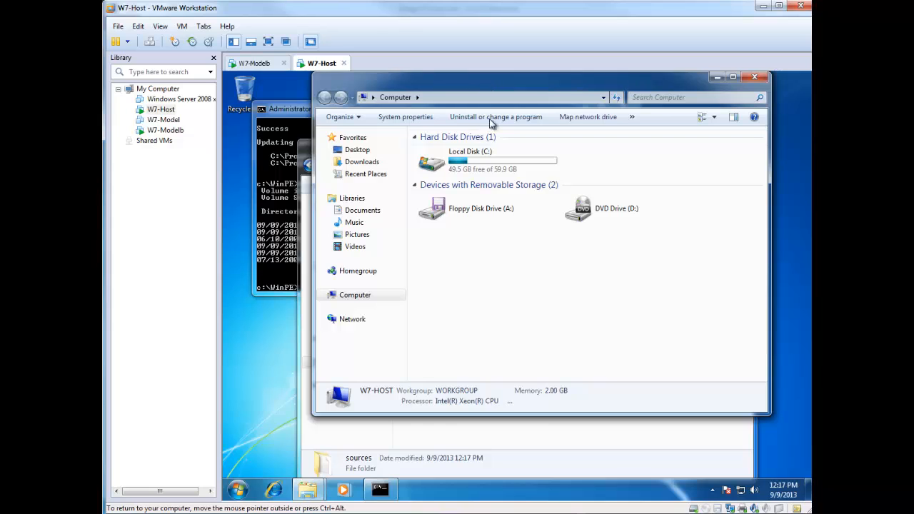
{"action": "double_click", "coordinate": [475, 157]}
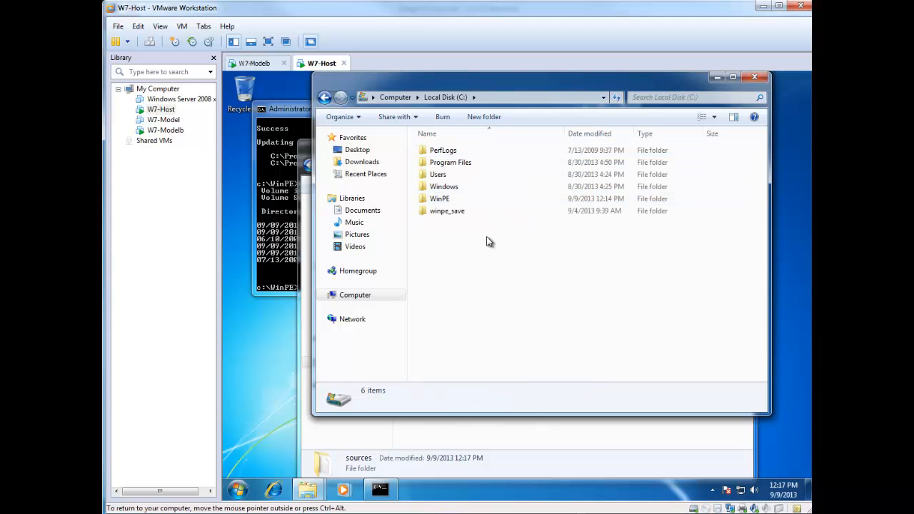
{"action": "double_click", "coordinate": [468, 190]}
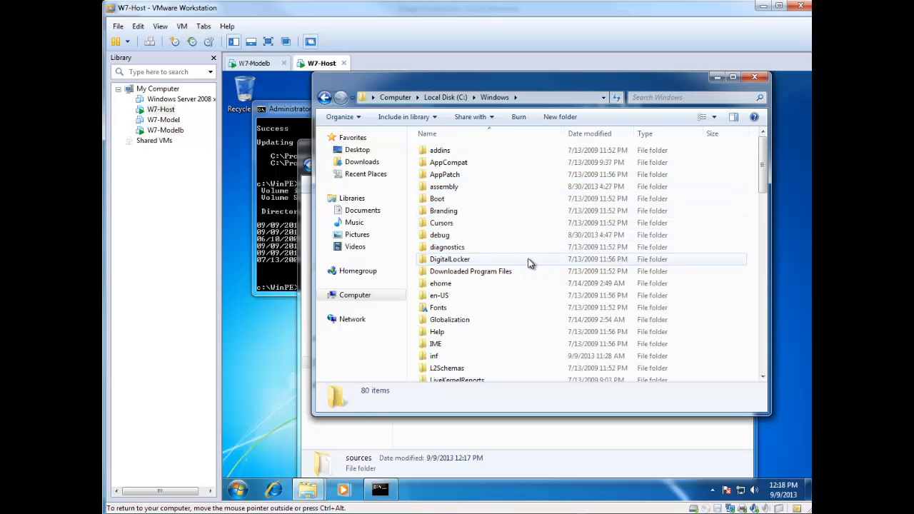
{"action": "scroll", "coordinate": [528, 264], "scroll_direction": "down", "scroll_amount": 3}
{"action": "scroll", "coordinate": [506, 342], "scroll_direction": "down", "scroll_amount": 1}
{"action": "scroll", "coordinate": [507, 342], "scroll_direction": "down", "scroll_amount": 1}
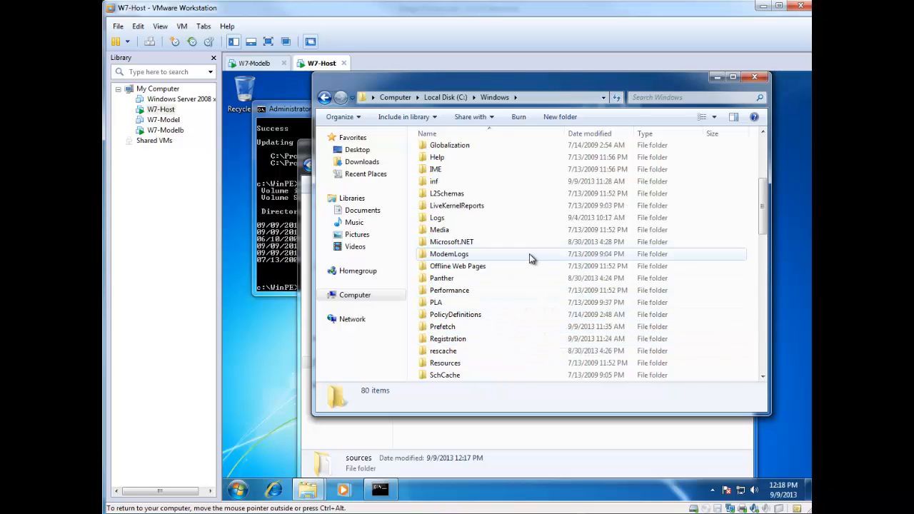
{"action": "scroll", "coordinate": [529, 254], "scroll_direction": "up", "scroll_amount": 4}
{"action": "left_click", "coordinate": [445, 97]}
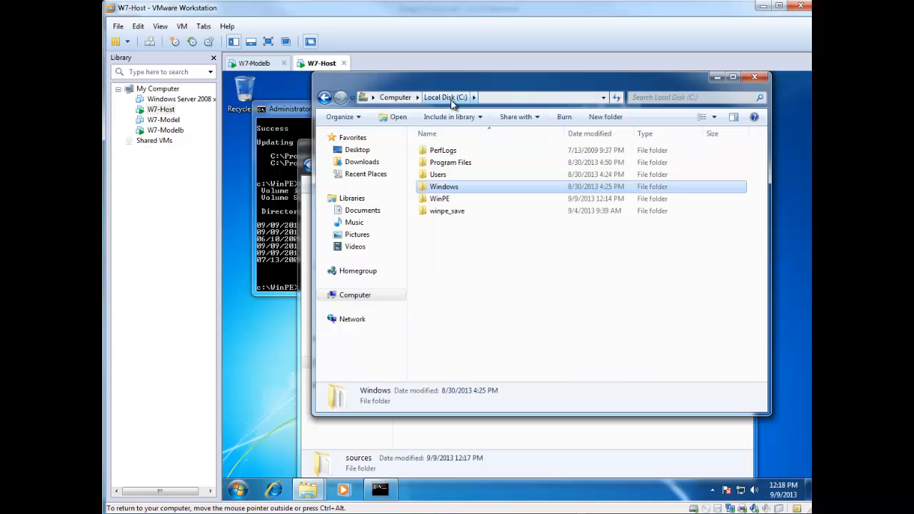
Copy imagex from C:\Program Files\Windows AIK\Tools\x86 and return to the C:\WinPE\ISO folder window
{"action": "double_click", "coordinate": [458, 165]}
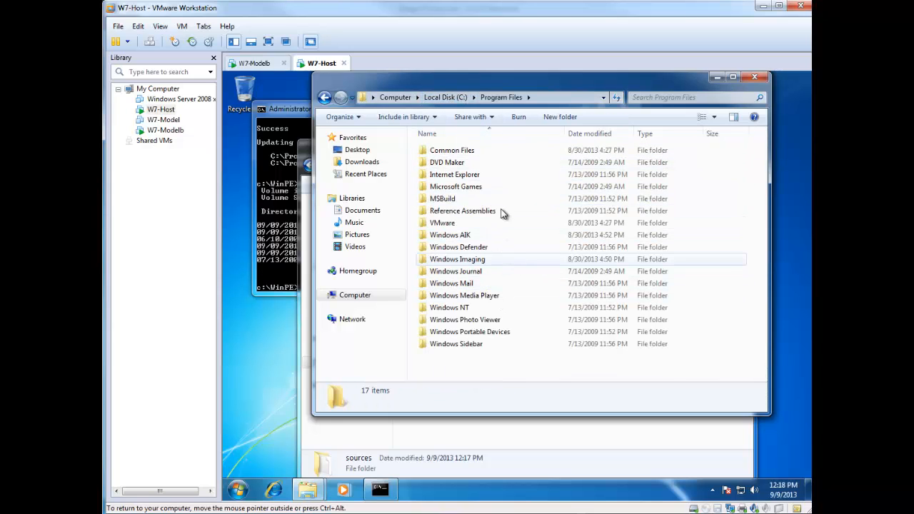
{"action": "double_click", "coordinate": [472, 236]}
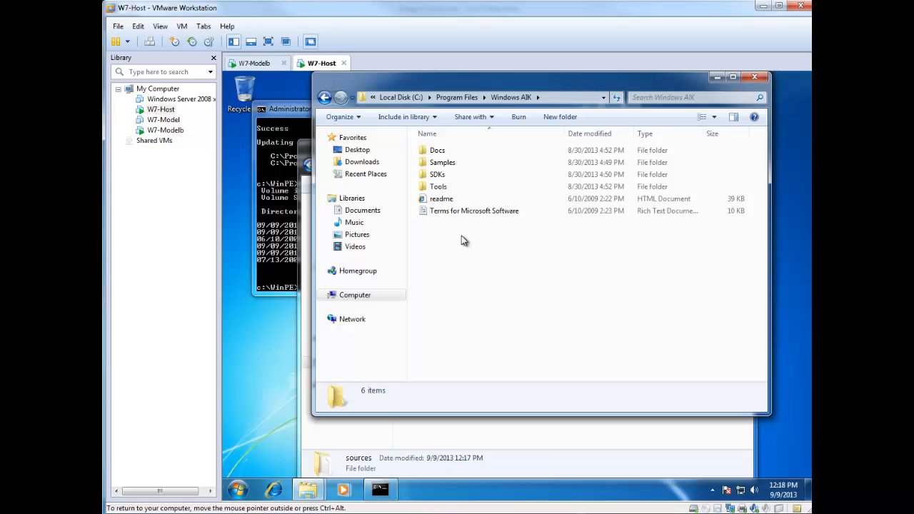
{"action": "double_click", "coordinate": [437, 188]}
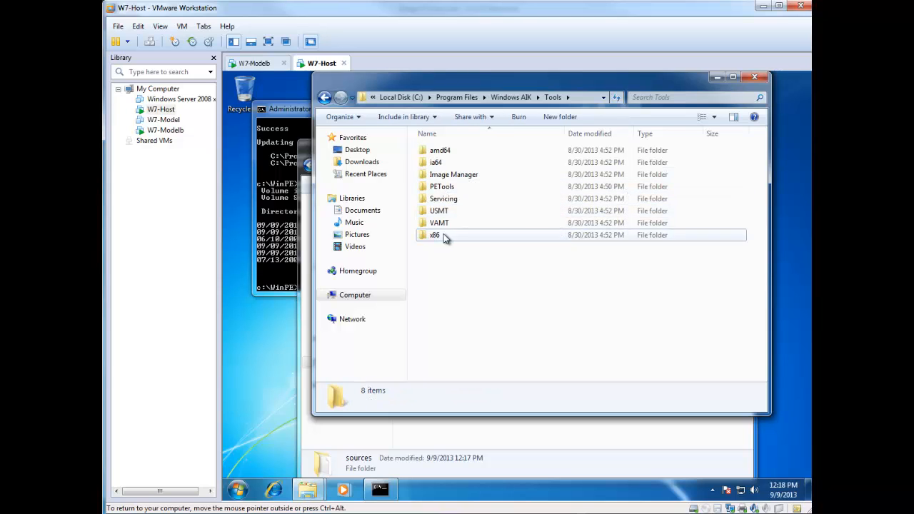
{"action": "double_click", "coordinate": [443, 234]}
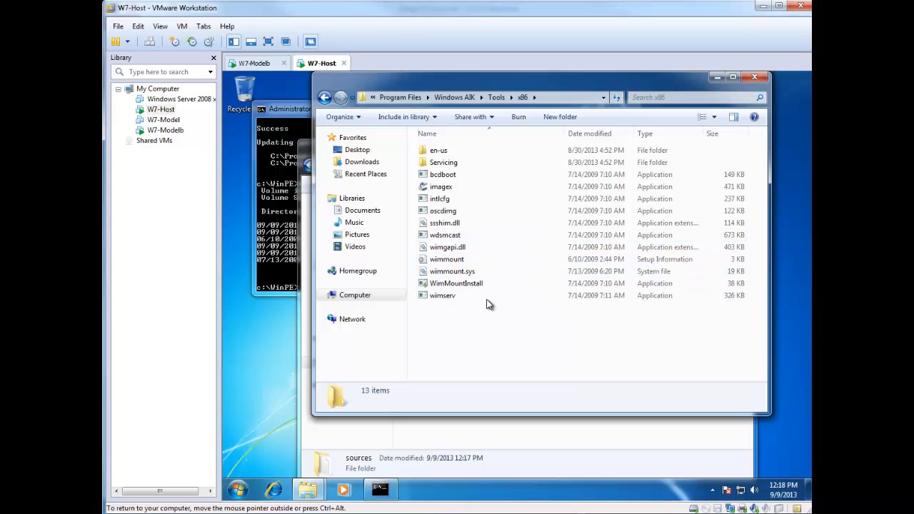
{"action": "left_click", "coordinate": [440, 187]}
{"action": "right_click", "coordinate": [439, 187]}
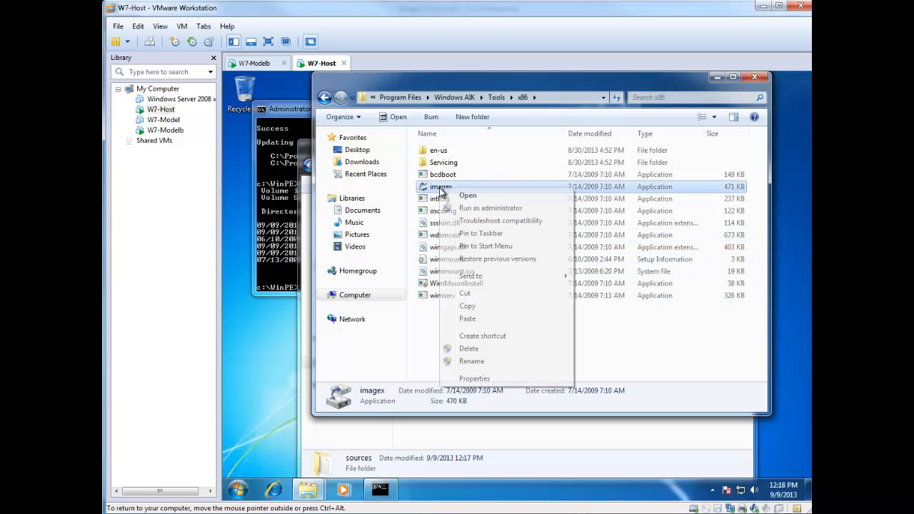
{"action": "left_click", "coordinate": [492, 306]}
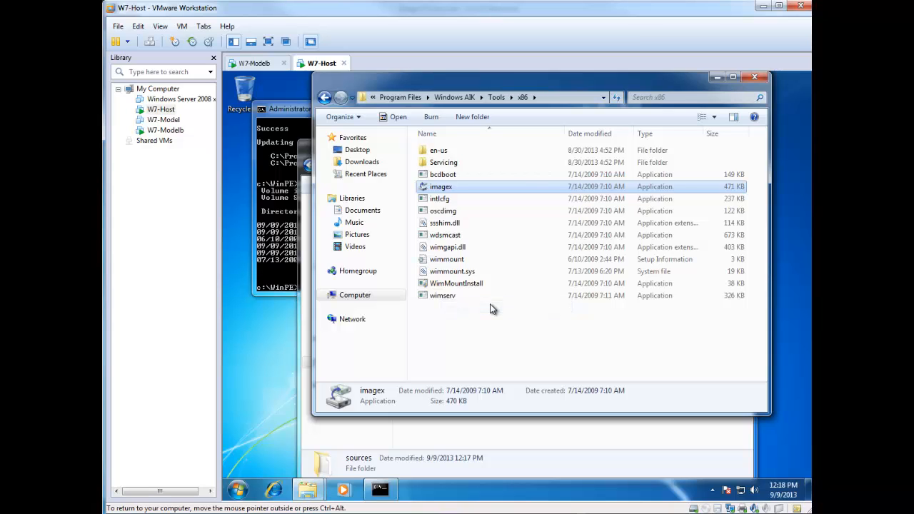
{"action": "left_click", "coordinate": [477, 432]}
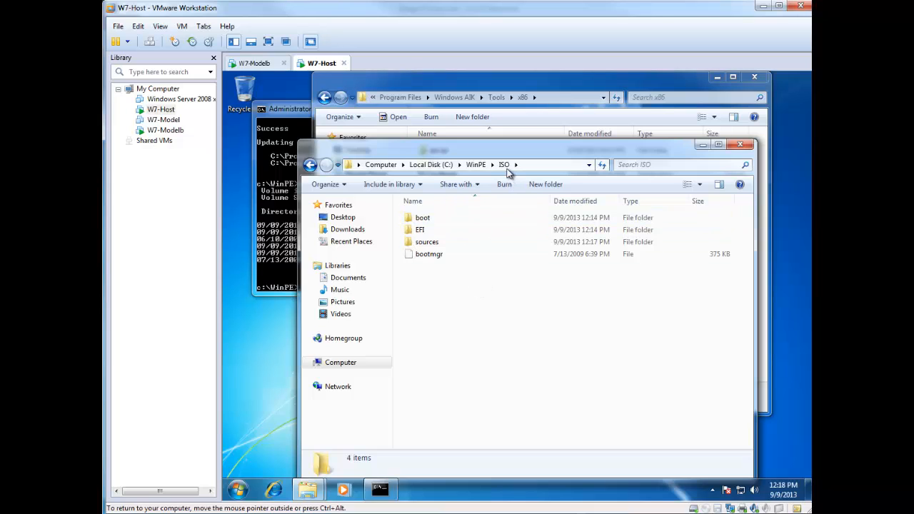
Paste imagex into the C:\WinPE\ISO folder
{"action": "right_click", "coordinate": [484, 298]}
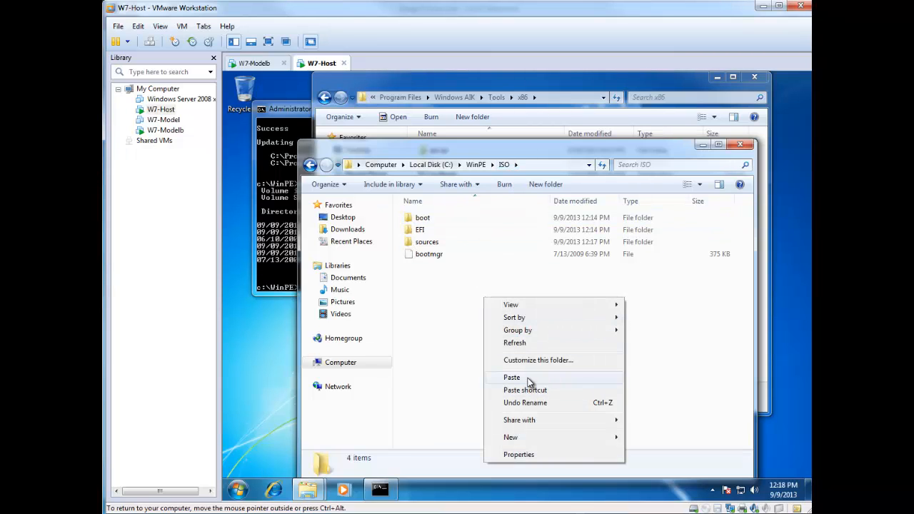
{"action": "left_click", "coordinate": [529, 377]}
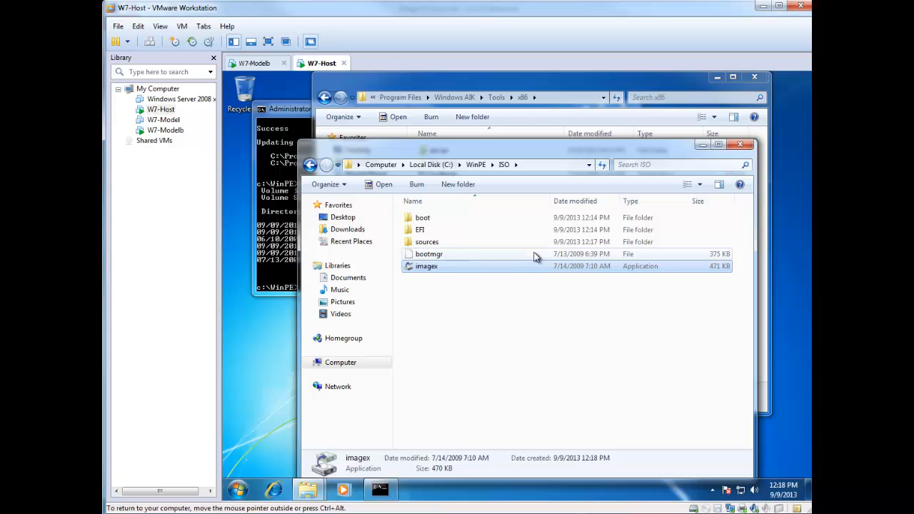
Display the copype usage help in the Deployment Tools Command Prompt with copype /?
{"action": "left_click", "coordinate": [286, 271]}
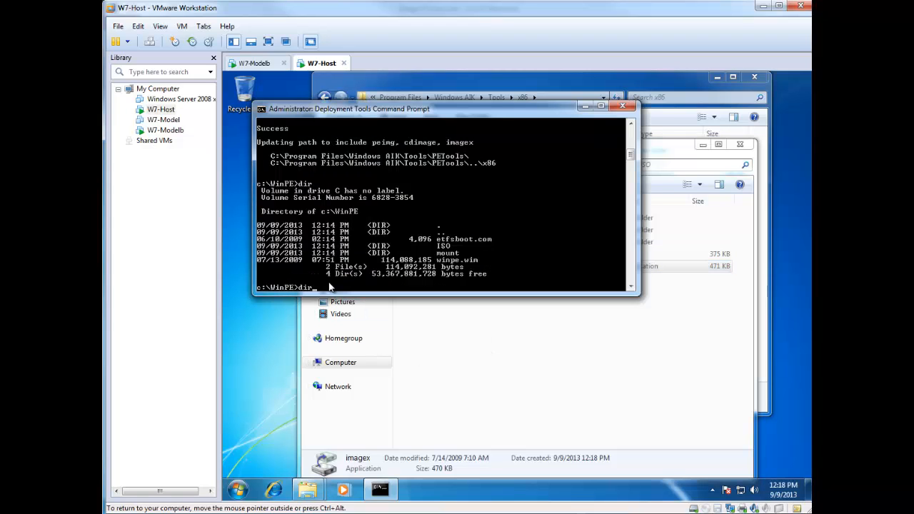
{"action": "key", "text": "Up"}
{"action": "key", "text": "BackSpace"}
{"action": "key", "text": "BackSpace"}
{"action": "key", "text": "BackSpace"}
{"action": "key", "text": "BackSpace"}
{"action": "key", "text": "BackSpace"}
{"action": "key", "text": "BackSpace"}
{"action": "key", "text": "BackSpace"}
{"action": "key", "text": "BackSpace"}
{"action": "key", "text": "Return"}
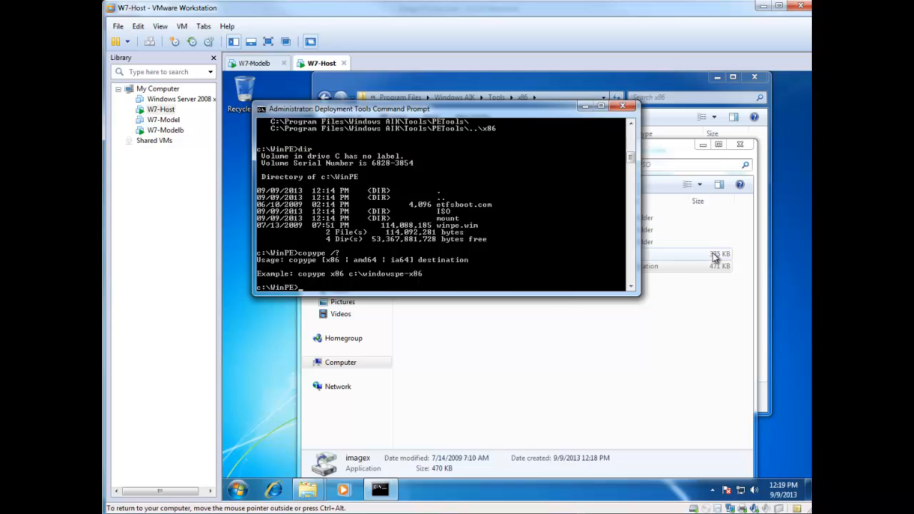
Close the Explorer window showing the Windows AIK\Tools\x86 folder
{"action": "left_click", "coordinate": [632, 322]}
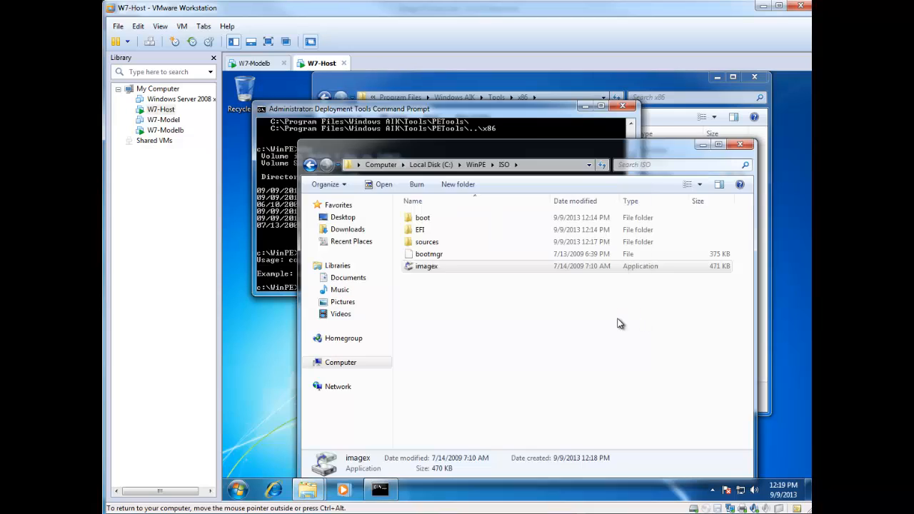
{"action": "left_click", "coordinate": [497, 127]}
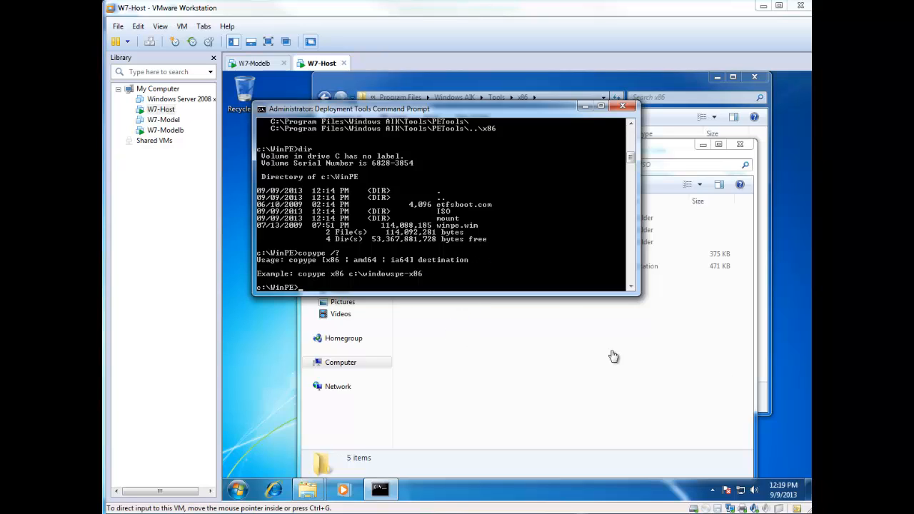
{"action": "left_click", "coordinate": [685, 129]}
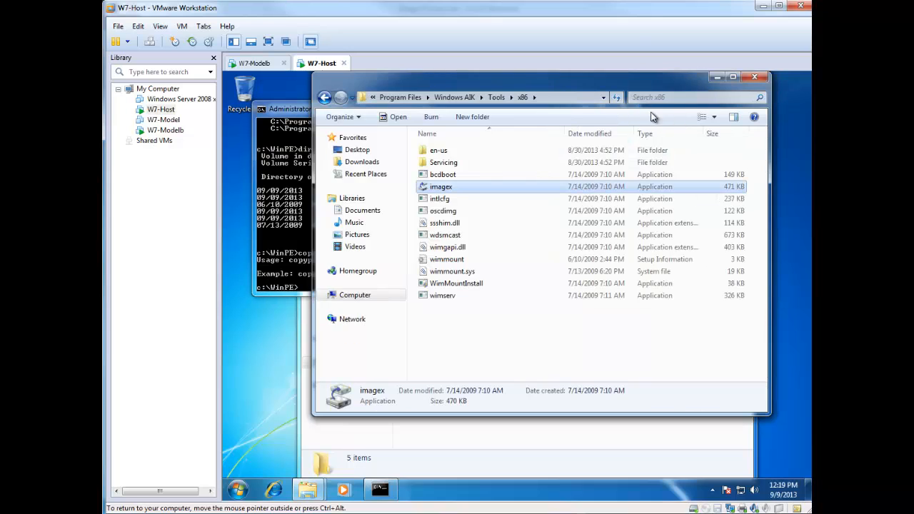
{"action": "left_click", "coordinate": [754, 76]}
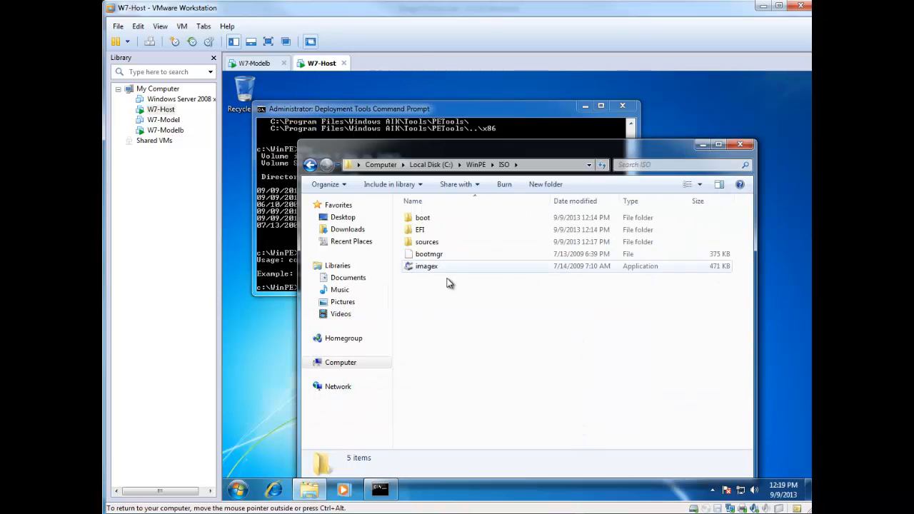
Check the ISO folder within C:\WinPE and reopen it to review its contents
{"action": "left_click", "coordinate": [475, 165]}
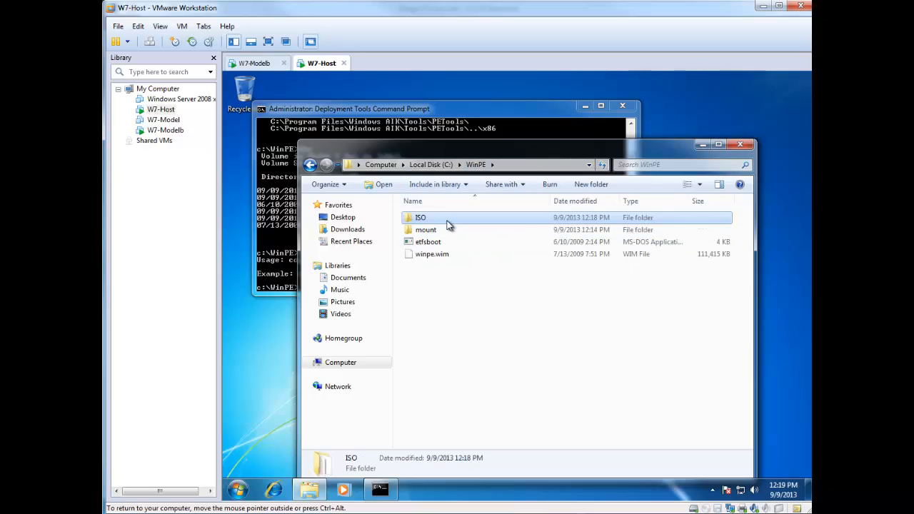
{"action": "mouse_move", "coordinate": [425, 220]}
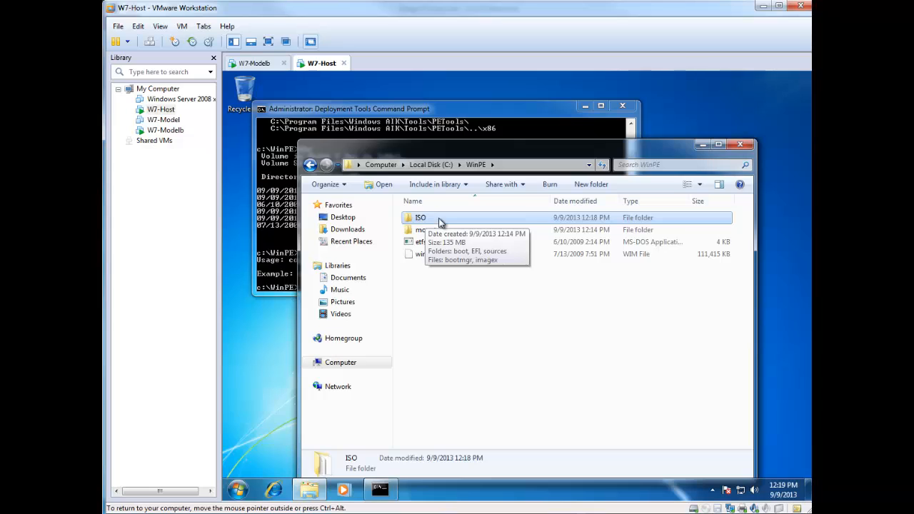
{"action": "double_click", "coordinate": [424, 218]}
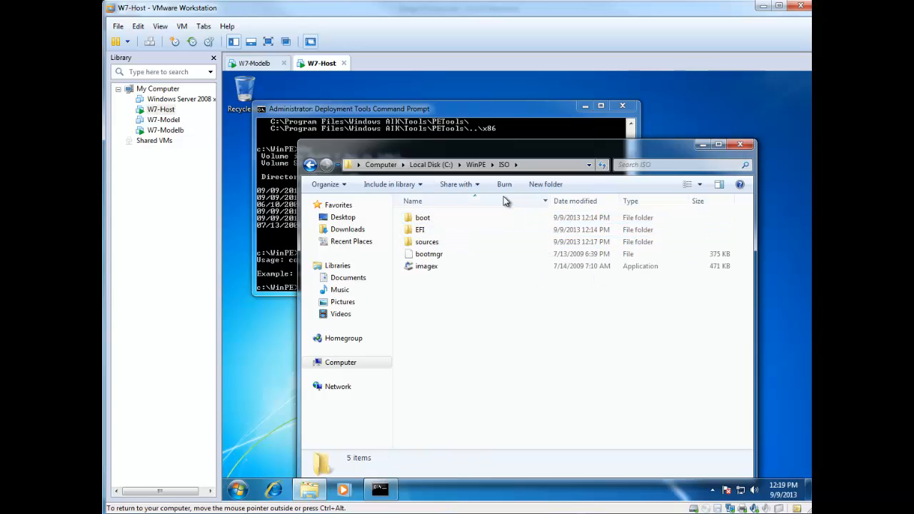
Build the bootable image with oscdimg -n -h -bc:\winpe\etfsboot.com c:\winpe\iso c:\winpe\winpe.iso and list the C:\WinPE directory
{"action": "left_click", "coordinate": [519, 138]}
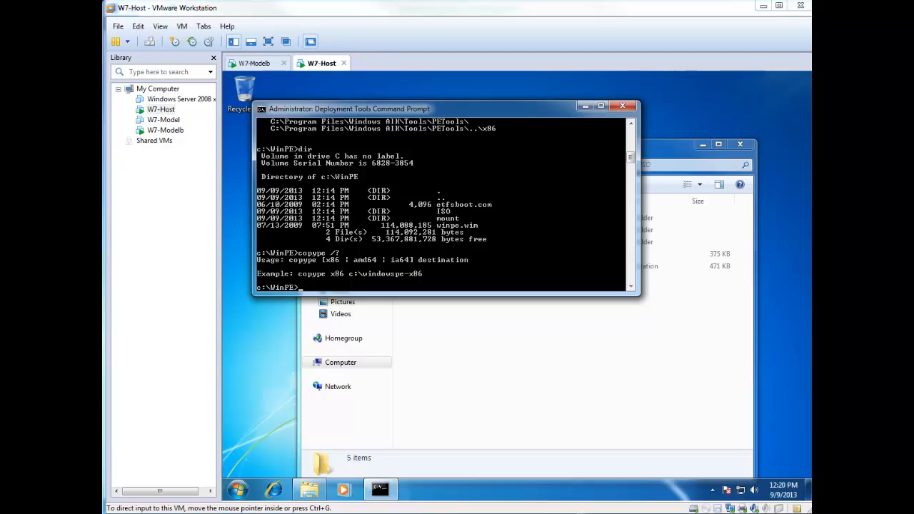
{"action": "left_click", "coordinate": [378, 290]}
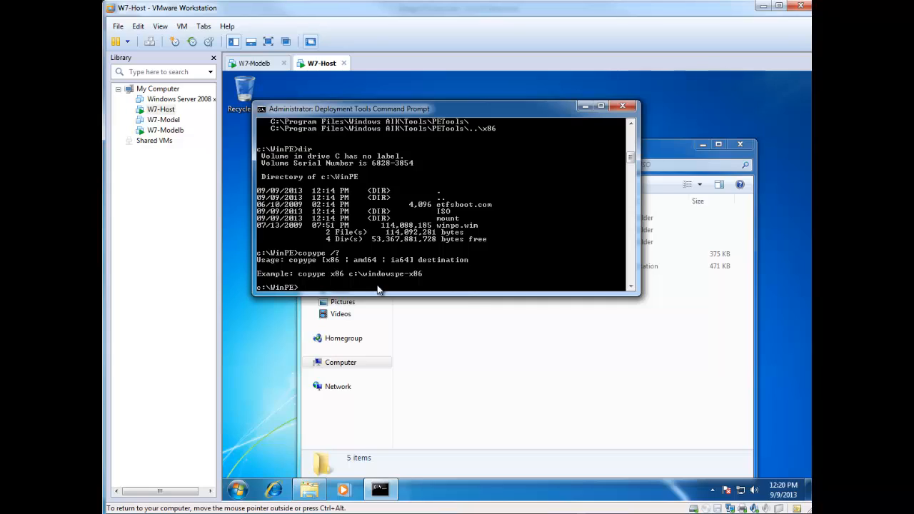
{"action": "right_click", "coordinate": [378, 287]}
{"action": "left_click", "coordinate": [402, 318]}
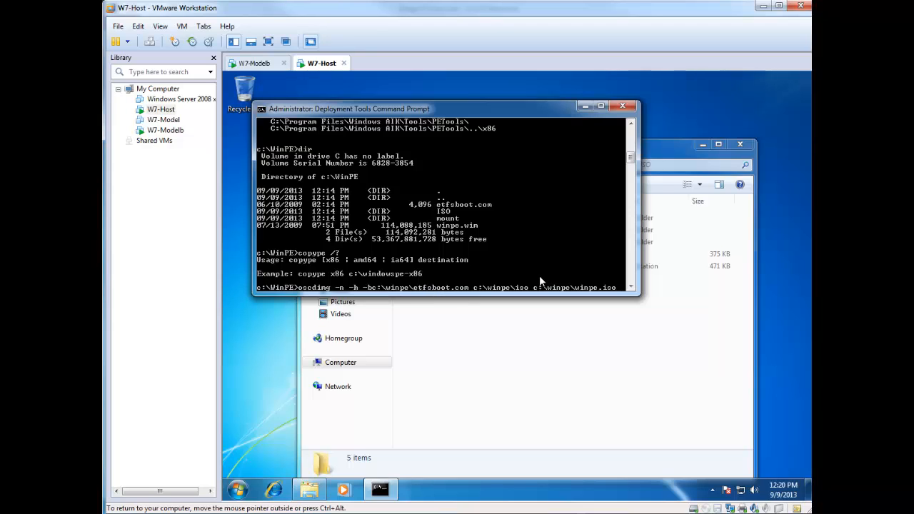
{"action": "key", "text": "Return"}
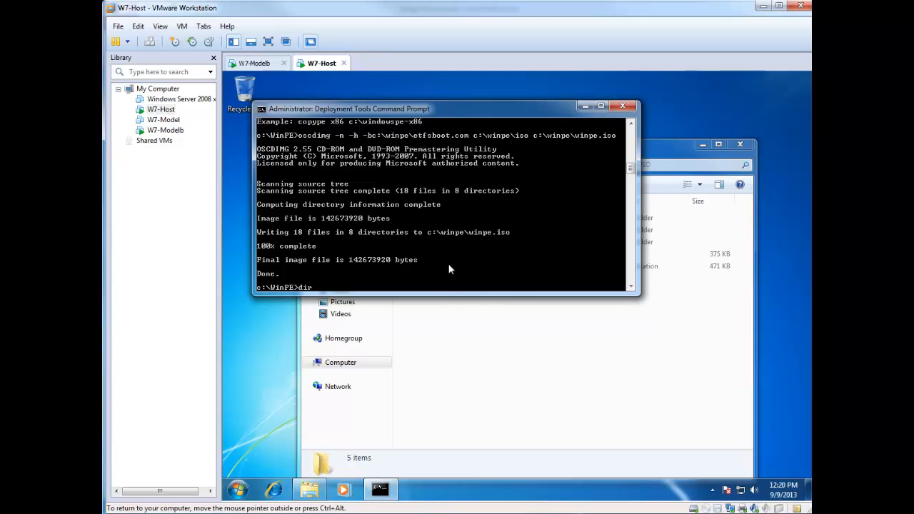
{"action": "key", "text": "Return"}
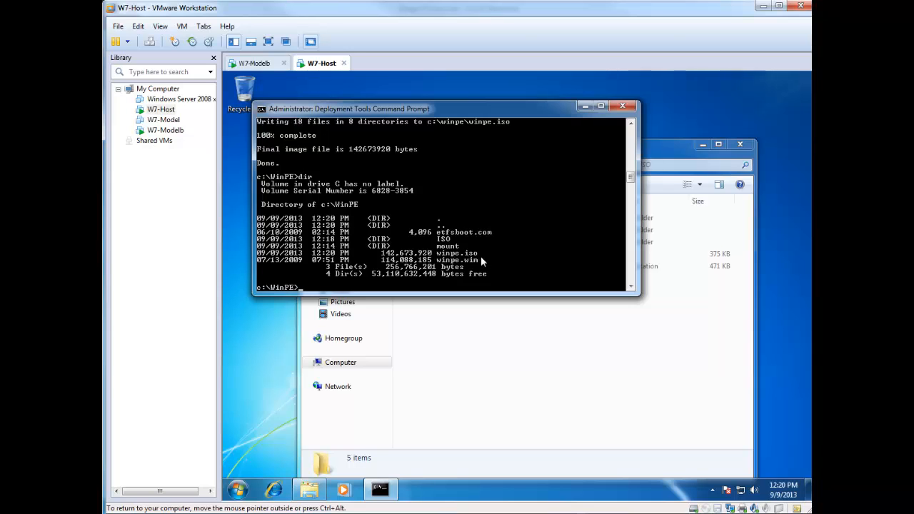
Start a new virtual machine with the Typical configuration, choosing to install the operating system later
{"action": "left_click", "coordinate": [119, 26]}
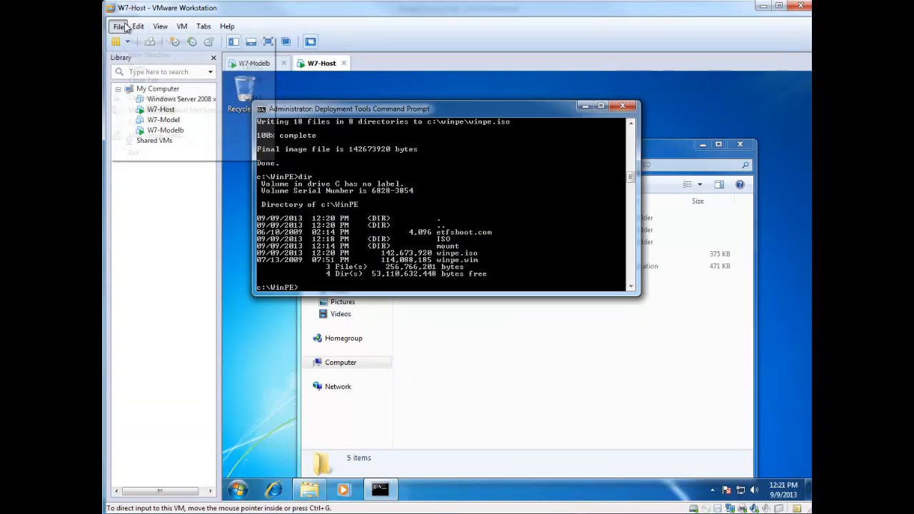
{"action": "left_click", "coordinate": [140, 40]}
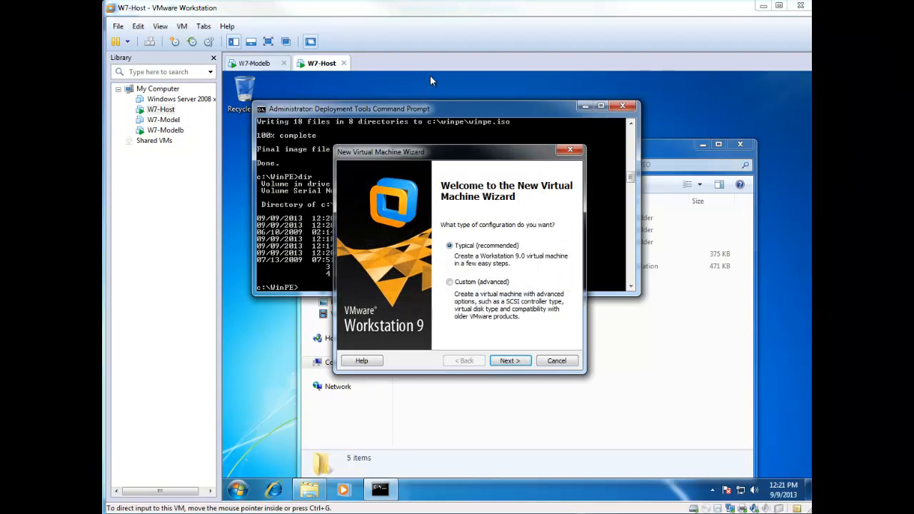
{"action": "left_click", "coordinate": [508, 360]}
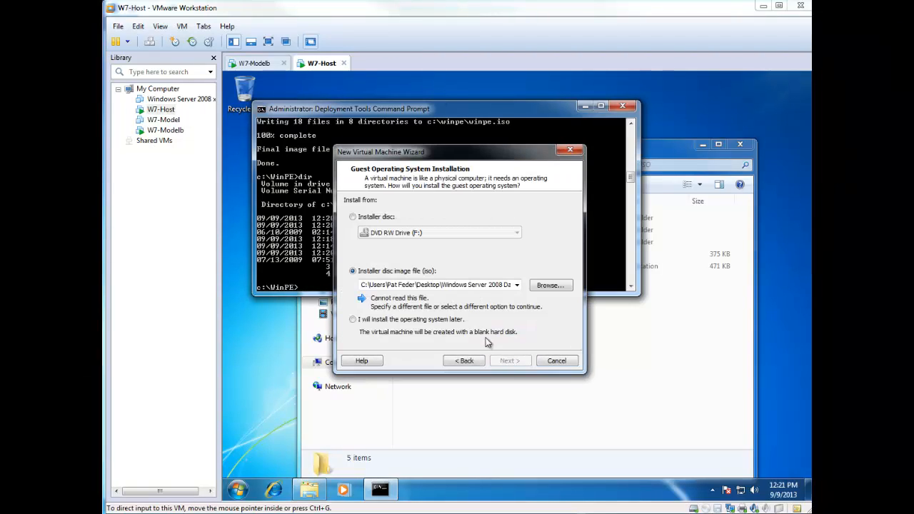
{"action": "left_click", "coordinate": [433, 320]}
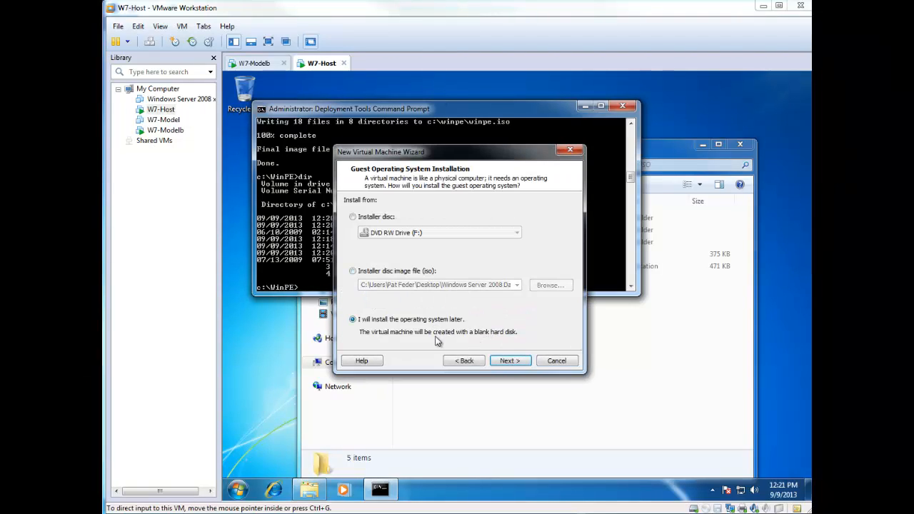
{"action": "left_click", "coordinate": [509, 361]}
Set the guest system to Windows 7, keep the name Windows 7 and a 60 GB split disk, and finish creating the virtual machine
{"action": "left_click", "coordinate": [457, 299]}
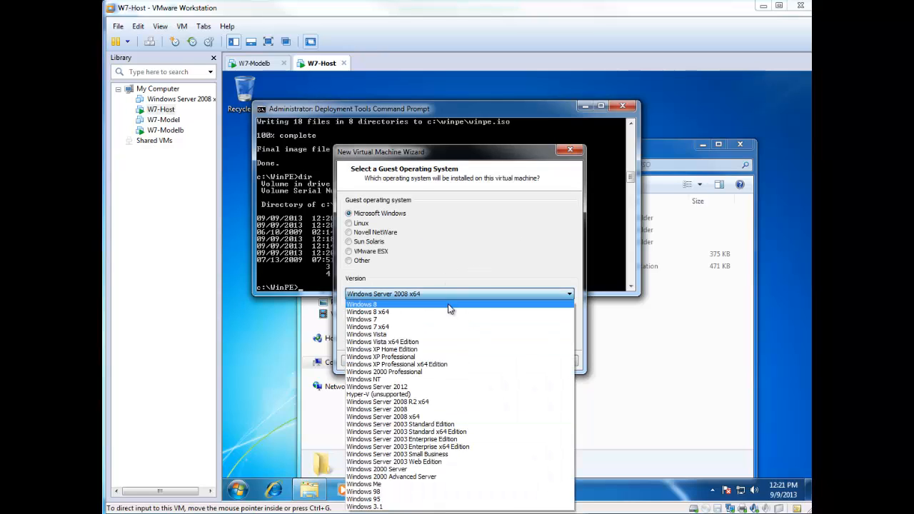
{"action": "left_click", "coordinate": [450, 322]}
{"action": "left_click", "coordinate": [506, 360]}
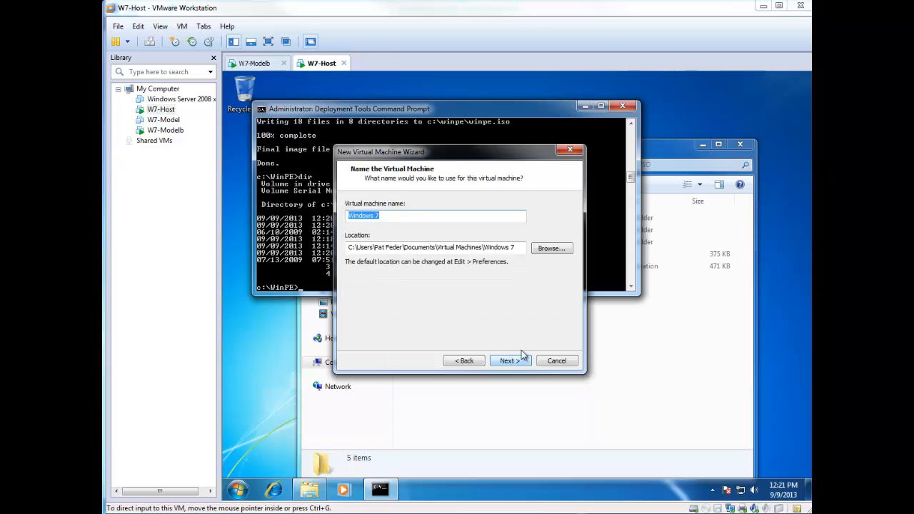
{"action": "left_click", "coordinate": [508, 361]}
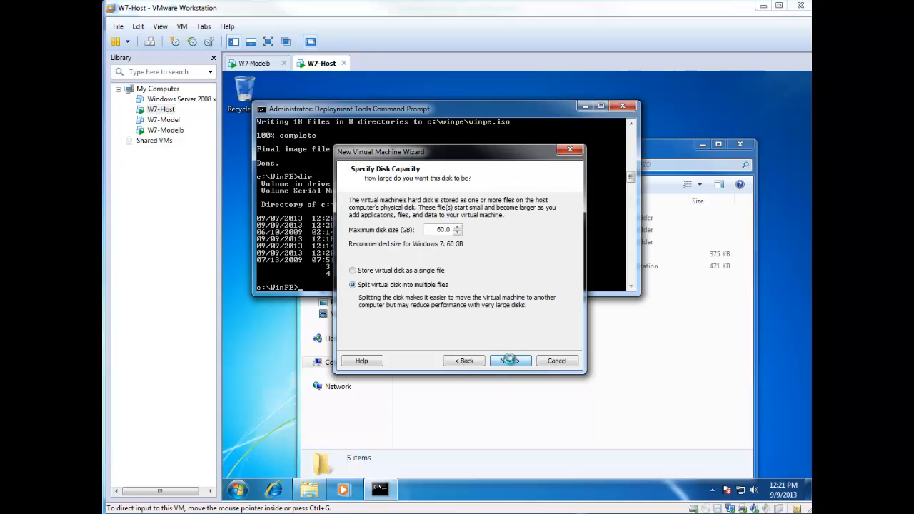
{"action": "left_click", "coordinate": [510, 361]}
{"action": "left_click", "coordinate": [510, 361]}
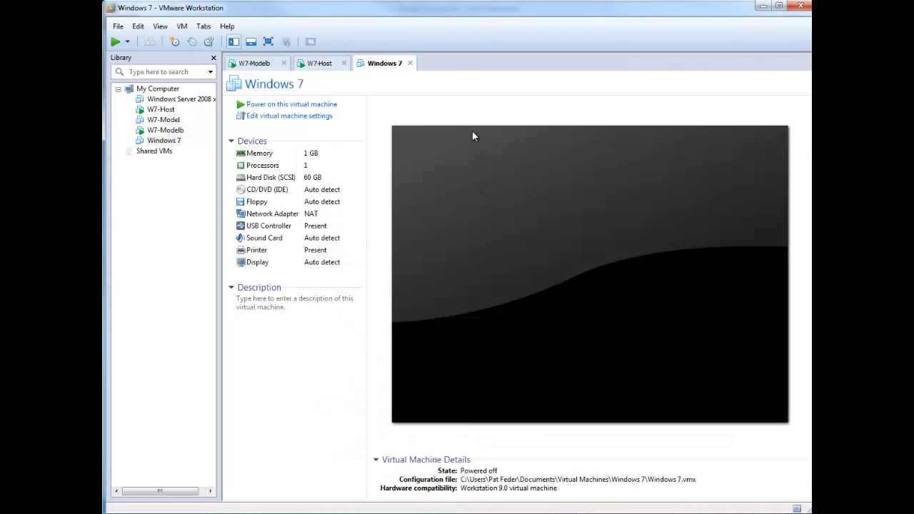
{"action": "left_click", "coordinate": [182, 27]}
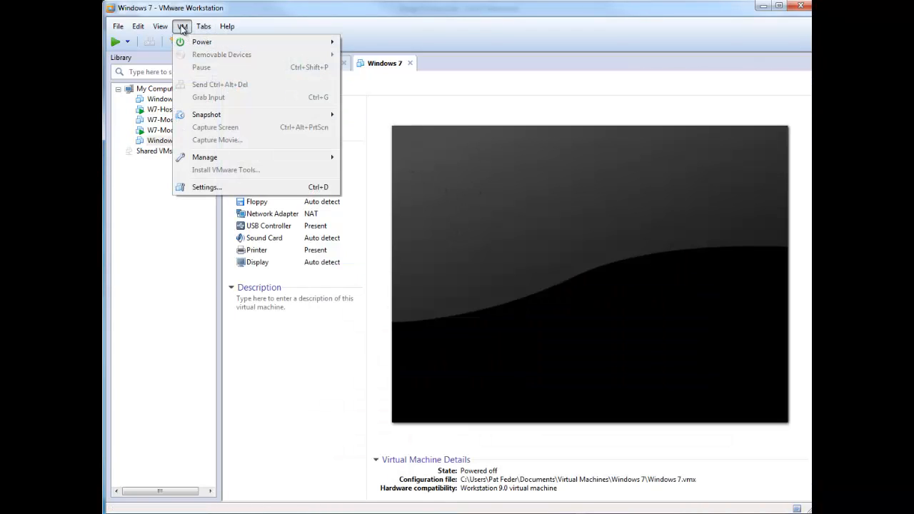
{"action": "left_click", "coordinate": [214, 186]}
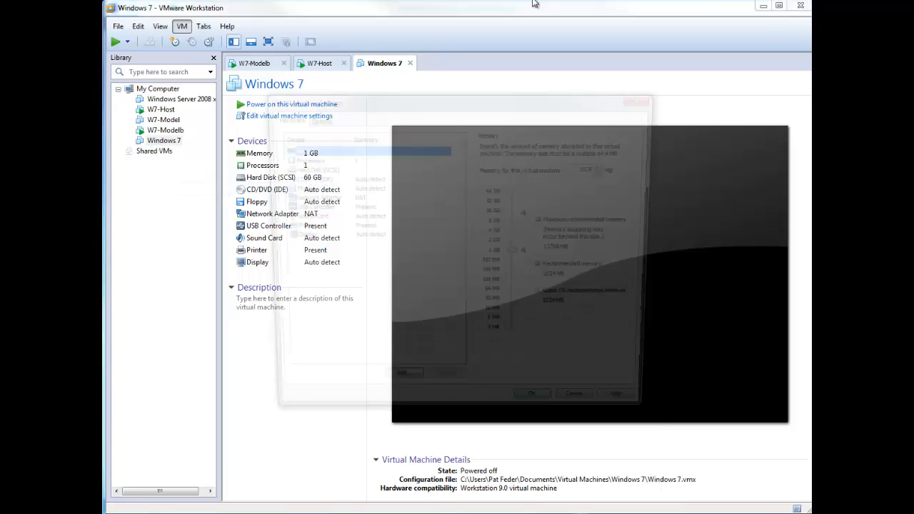
{"action": "left_click", "coordinate": [586, 414]}
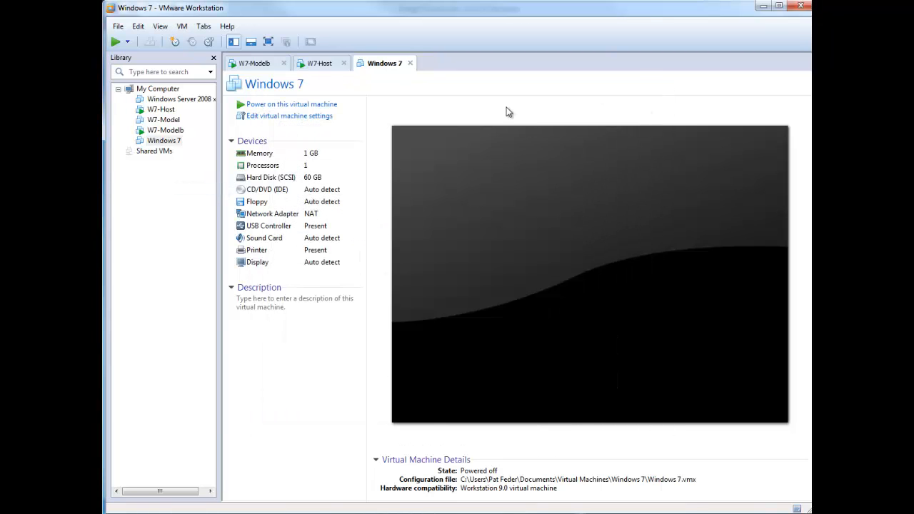
Copy the winpe disc image from the C:\WinPE folder out of the W7-Host virtual machine
{"action": "left_click", "coordinate": [320, 65]}
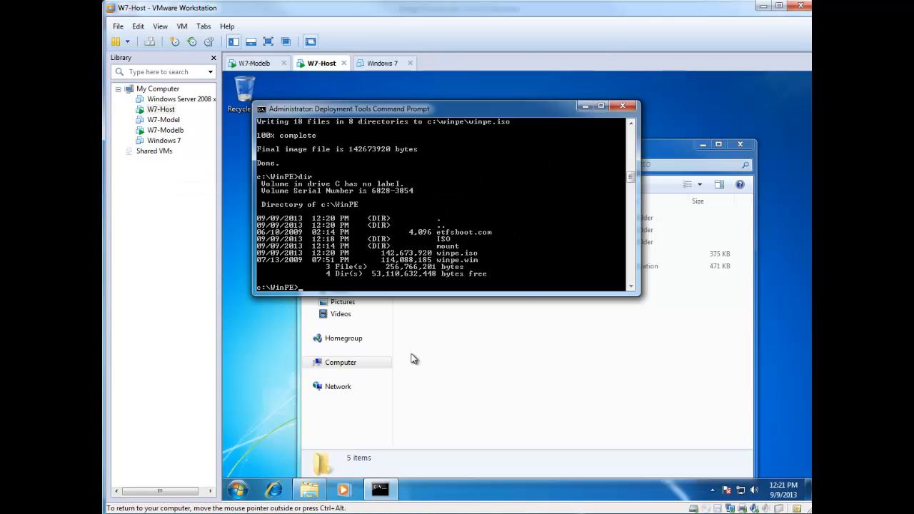
{"action": "left_click", "coordinate": [464, 361]}
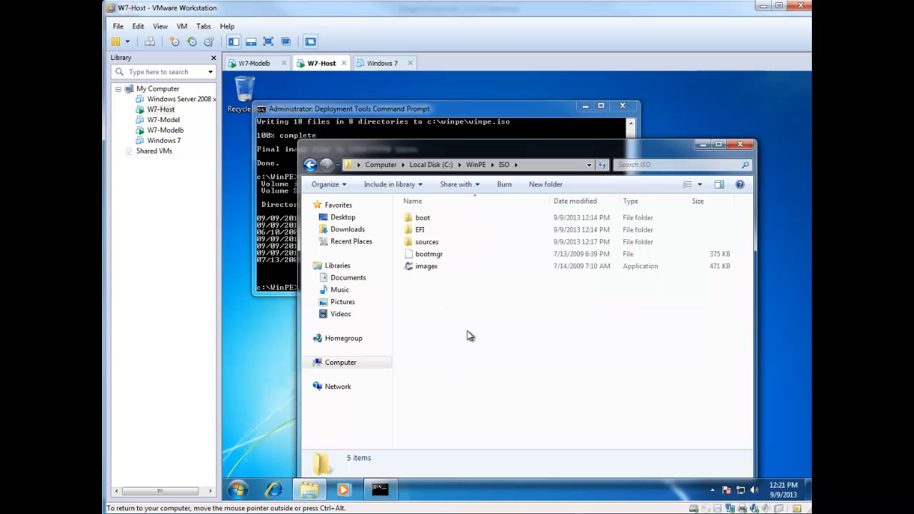
{"action": "left_click", "coordinate": [475, 164]}
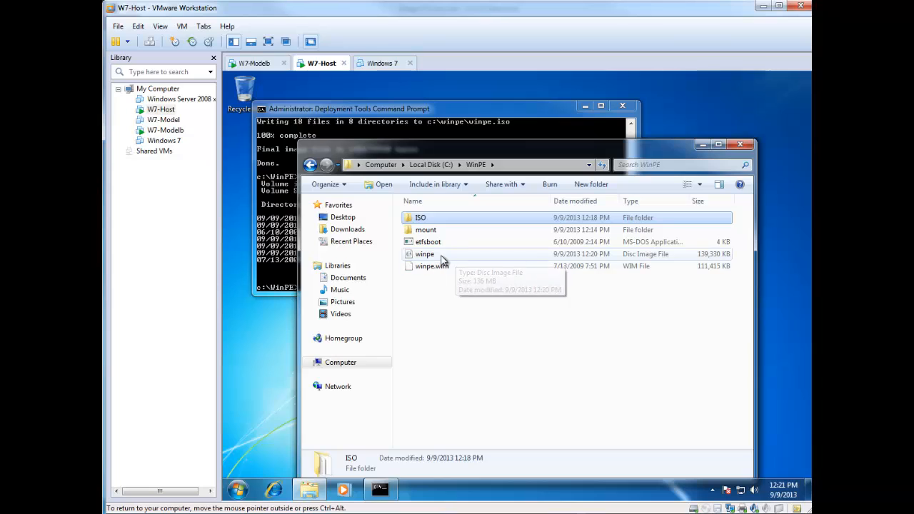
{"action": "left_click", "coordinate": [429, 260]}
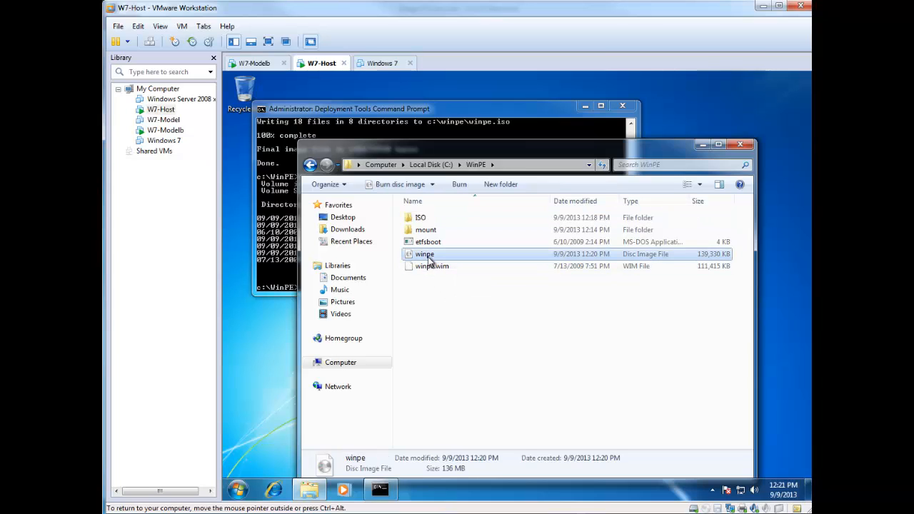
{"action": "left_click_drag", "start_coordinate": [430, 256], "coordinate": [127, 250]}
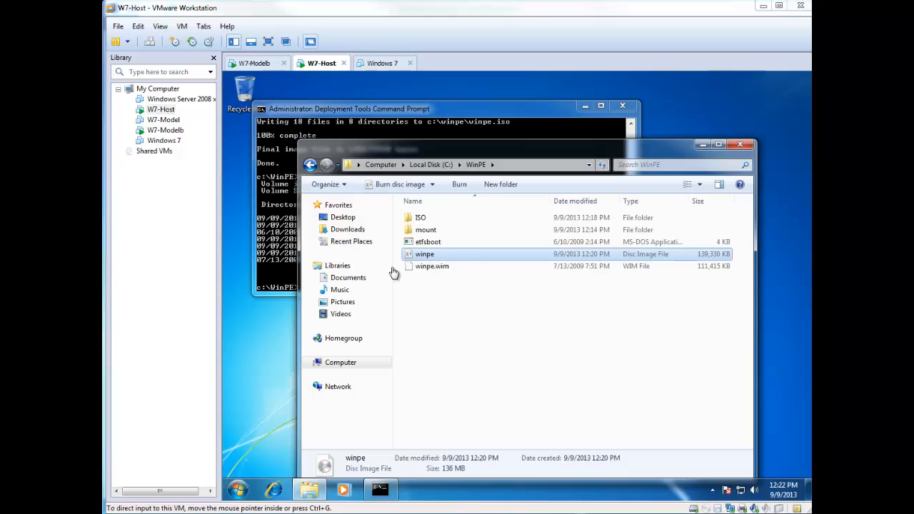
Set the Windows 7 virtual machine's CD/DVD drive to use the winpe.iso image file from the Desktop
{"action": "left_click", "coordinate": [380, 63]}
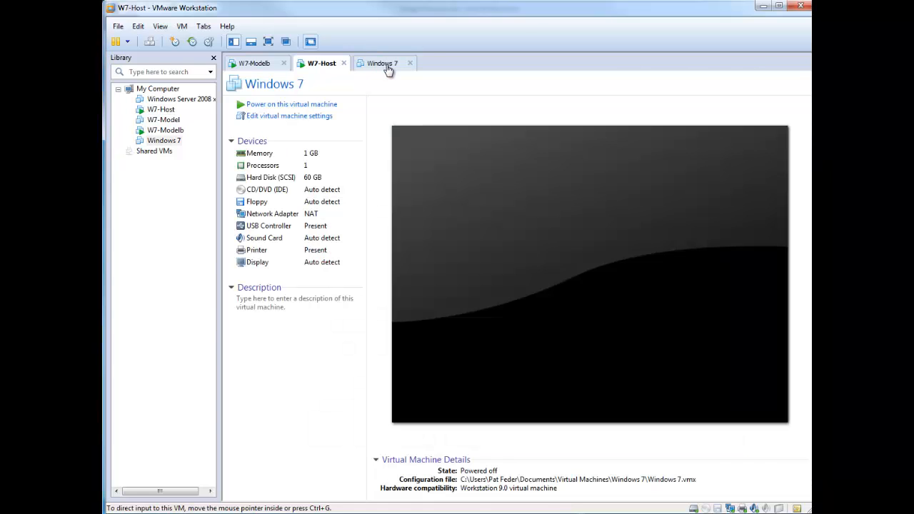
{"action": "left_click", "coordinate": [182, 26]}
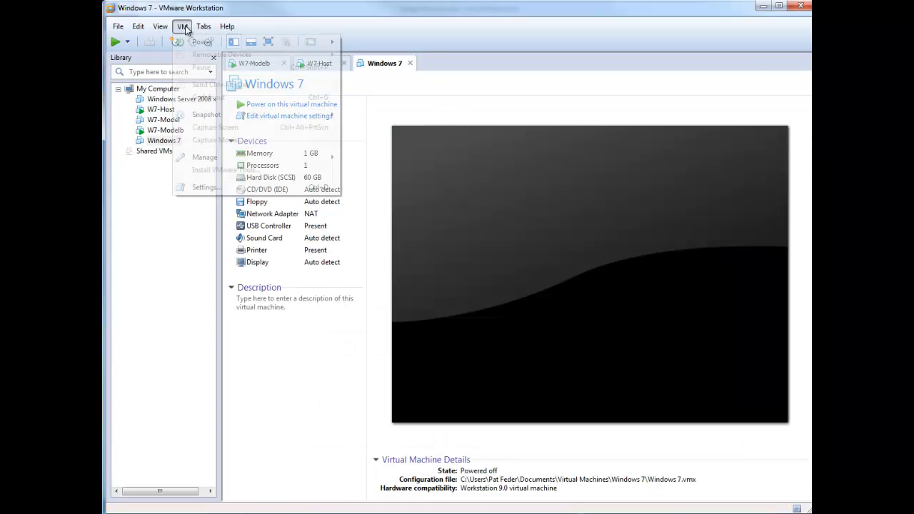
{"action": "left_click", "coordinate": [205, 186]}
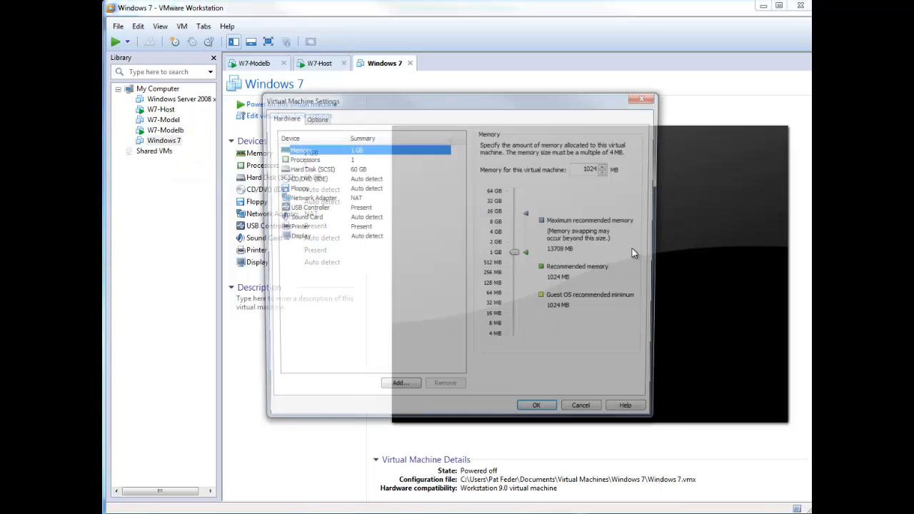
{"action": "left_click", "coordinate": [324, 179]}
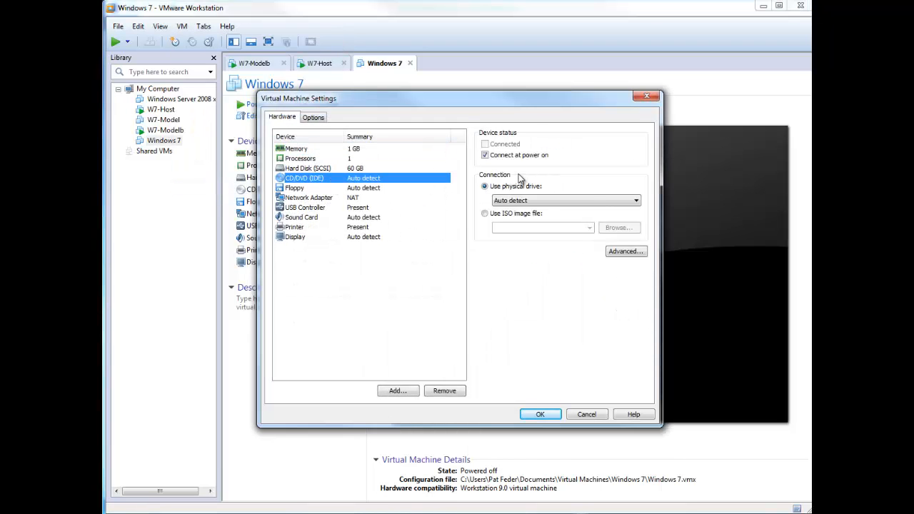
{"action": "left_click", "coordinate": [518, 216]}
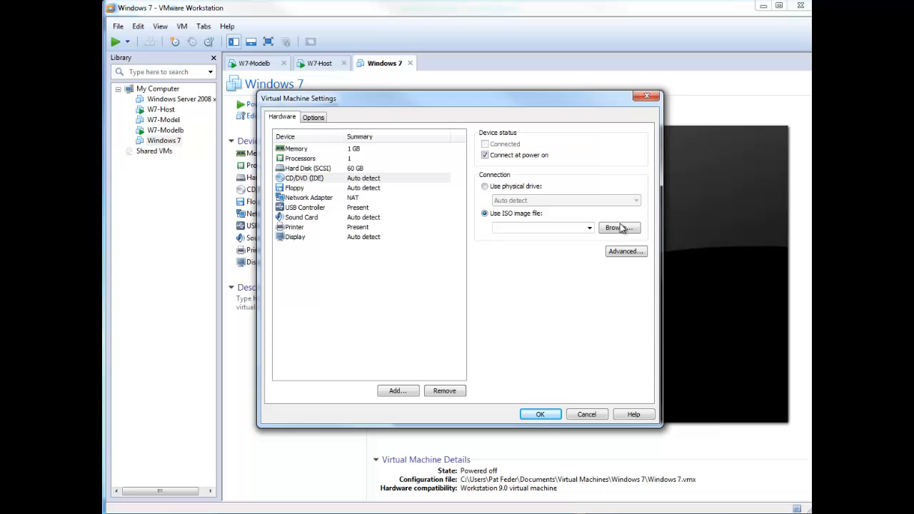
{"action": "left_click", "coordinate": [618, 227]}
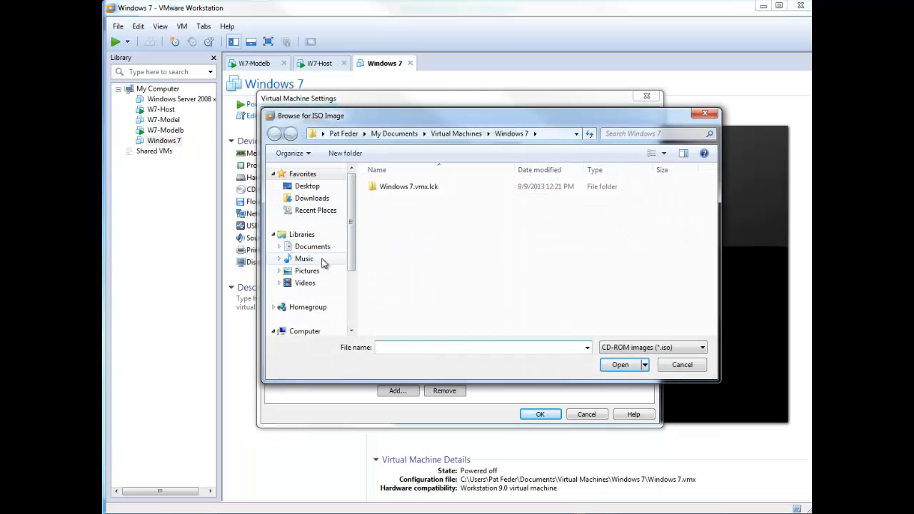
{"action": "left_click", "coordinate": [309, 186]}
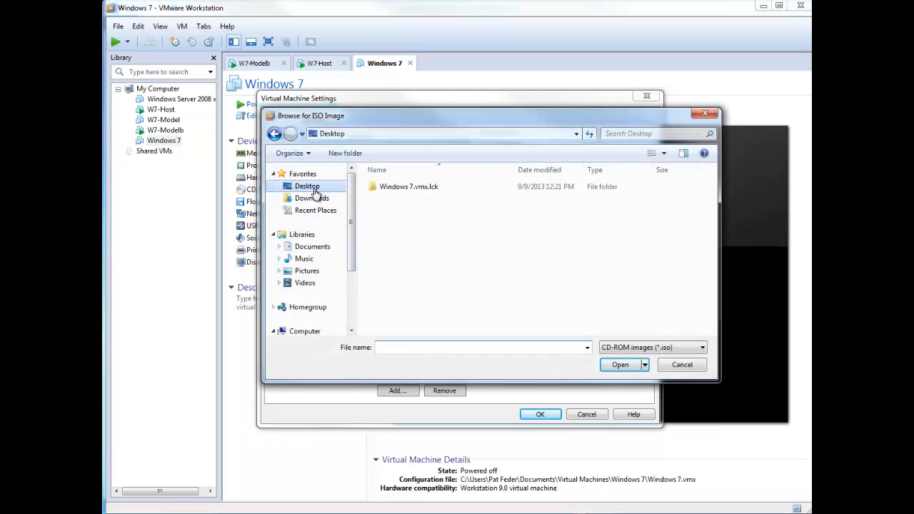
{"action": "left_click", "coordinate": [582, 279]}
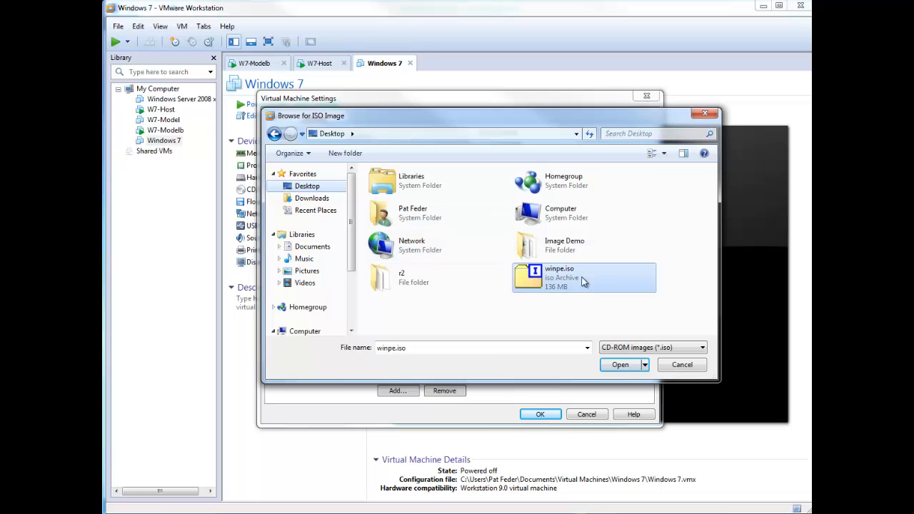
{"action": "left_click", "coordinate": [619, 365]}
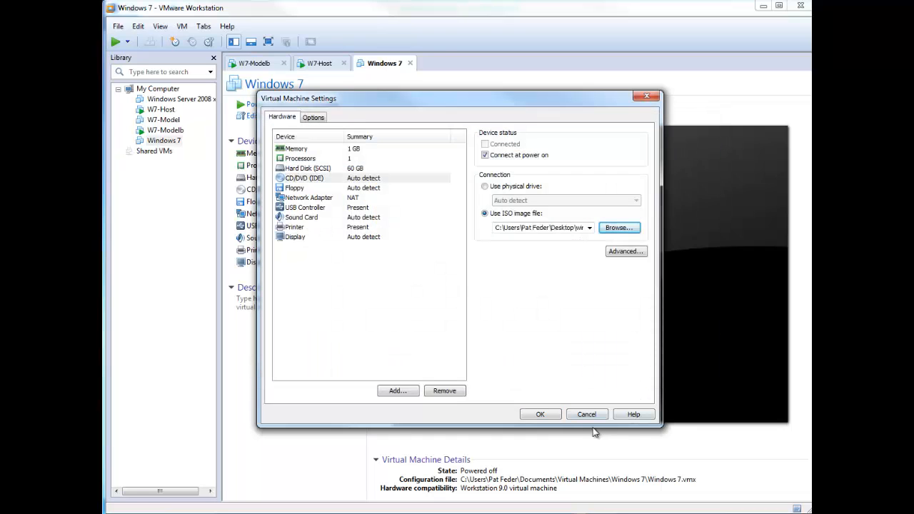
{"action": "left_click", "coordinate": [540, 415]}
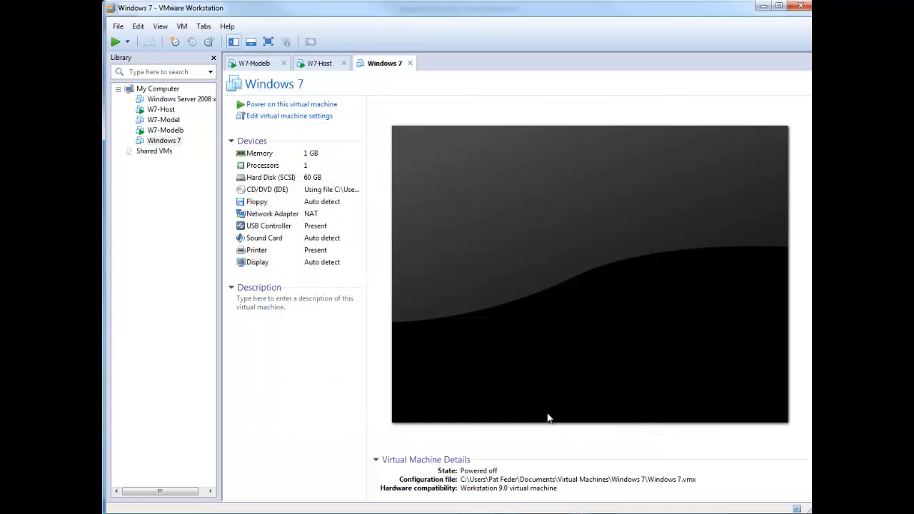
Power on the Windows 7 virtual machine and, at the WinPE prompt, switch to drive D and list its contents
{"action": "left_click", "coordinate": [287, 104]}
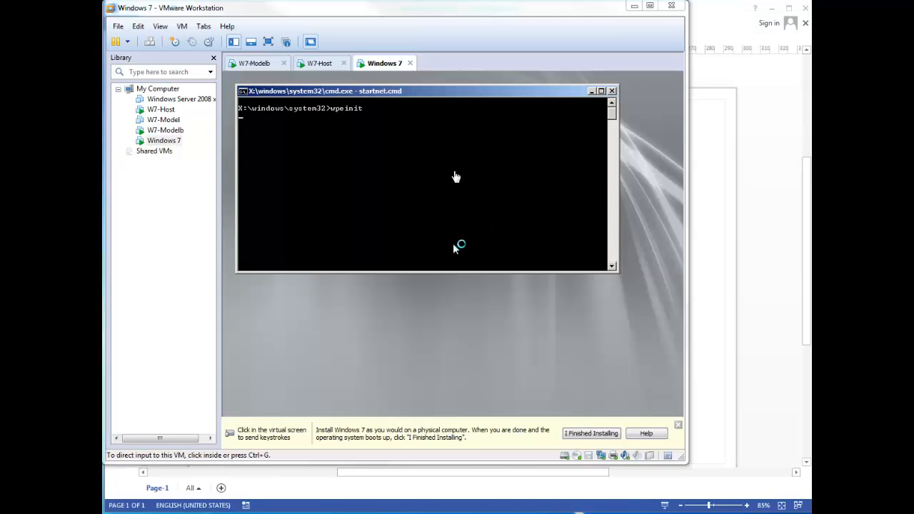
{"action": "left_click", "coordinate": [456, 176]}
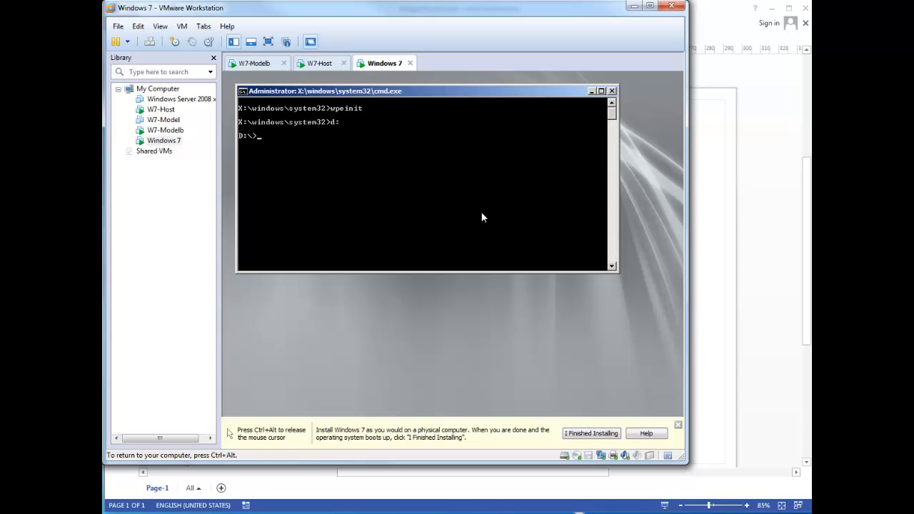
{"action": "type", "text": "ir"}
{"action": "key", "text": "Return"}
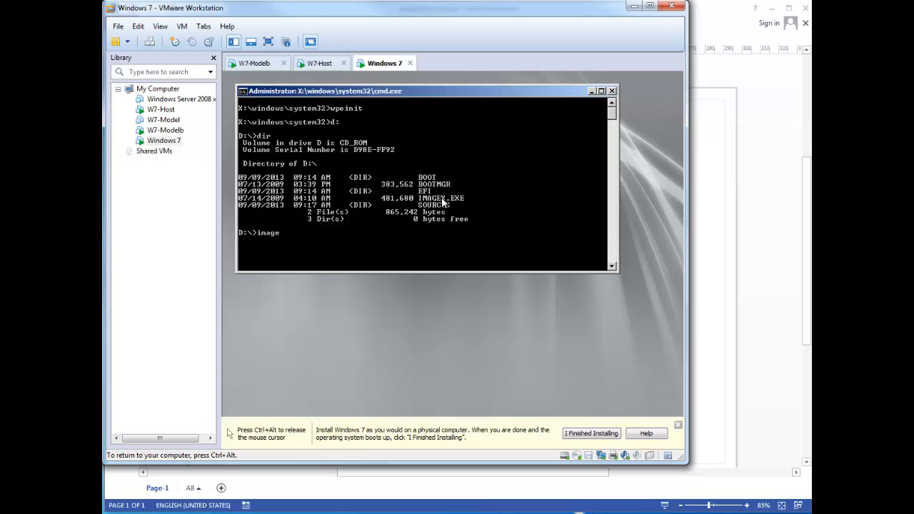
Run imagex /? from drive D and review the tool's help output
{"action": "type", "text": "imagex /?"}
{"action": "key", "text": "Return"}
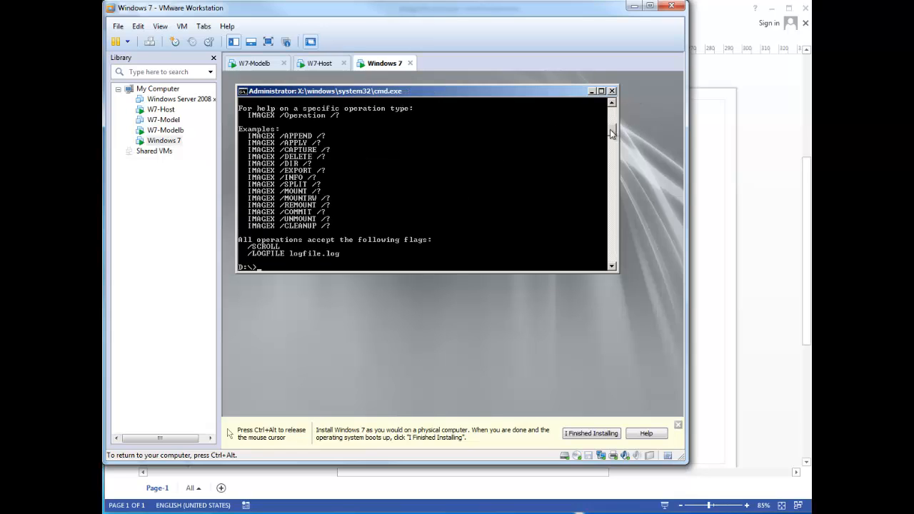
{"action": "left_click_drag", "start_coordinate": [611, 132], "coordinate": [613, 121]}
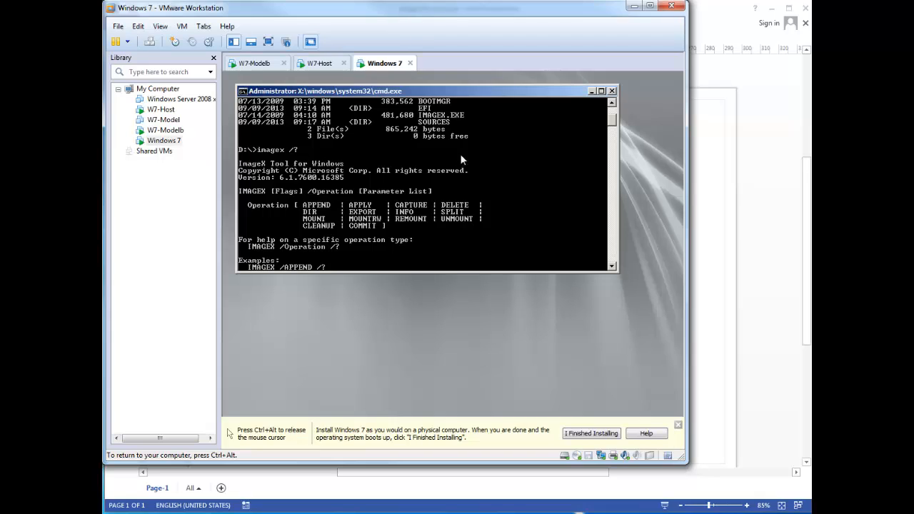
{"action": "scroll", "coordinate": [454, 142], "scroll_direction": "up", "scroll_amount": 3}
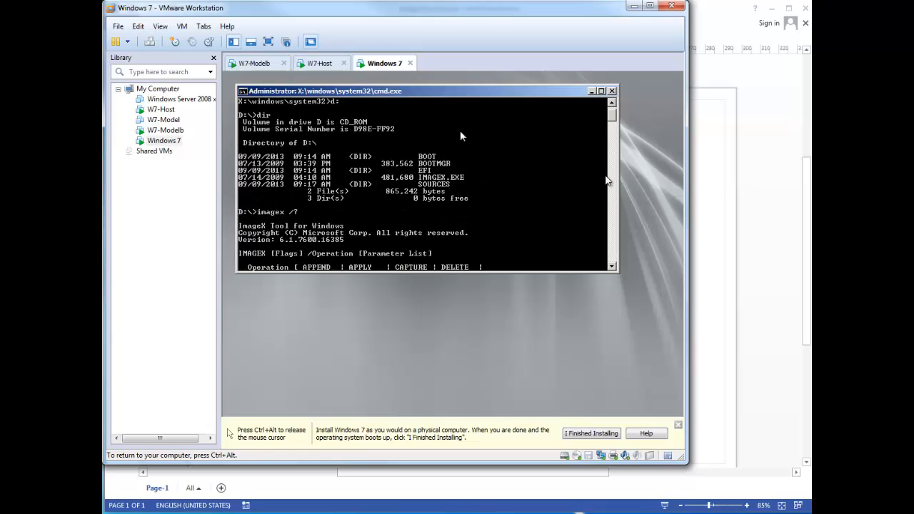
Switch to Visio to examine the Image Process diagram, and return to VMware Workstation
{"action": "key", "text": "ctrl+alt"}
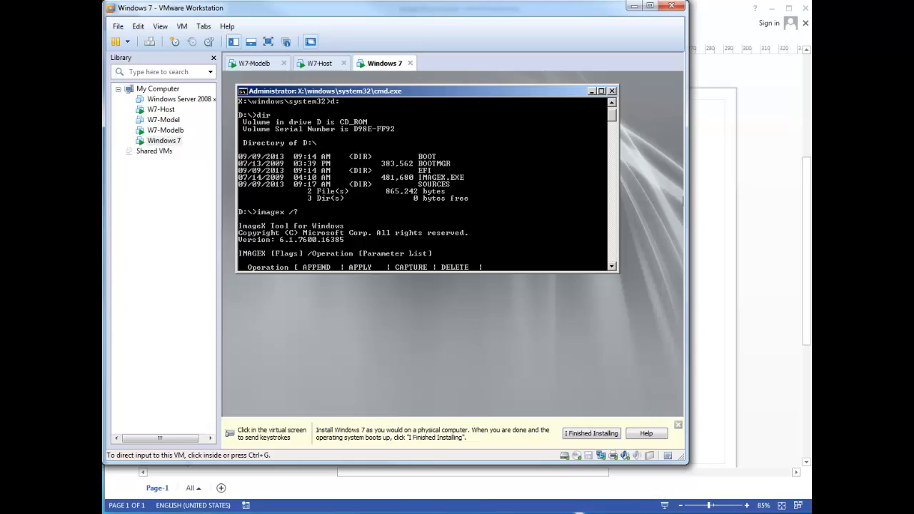
{"action": "left_click", "coordinate": [578, 513]}
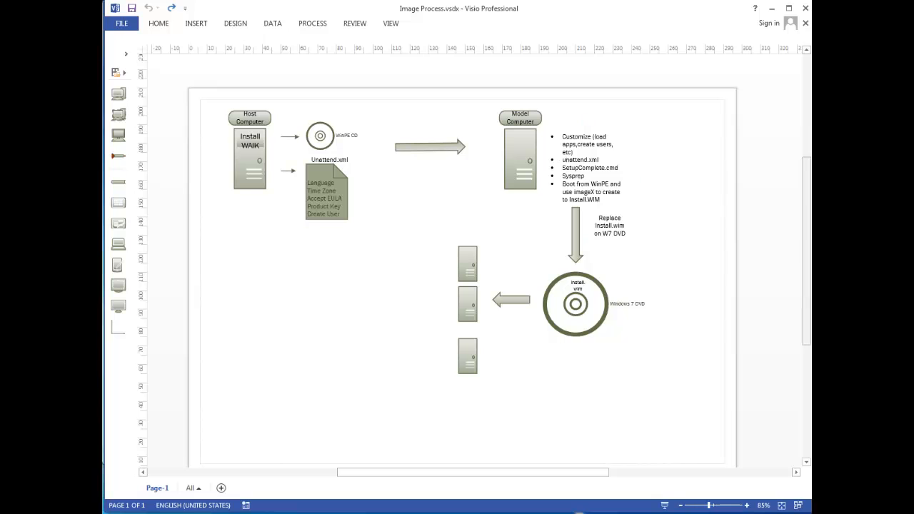
{"action": "key", "text": "alt+Tab"}
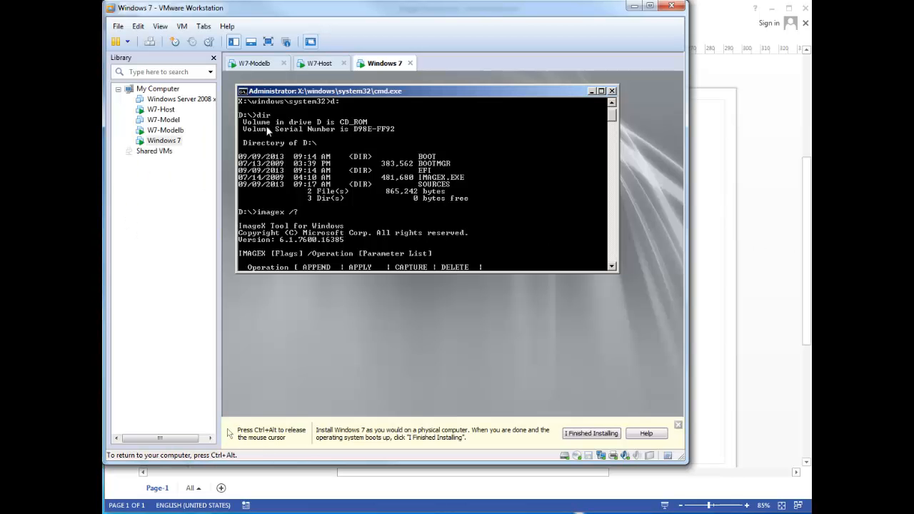
In the W7-Modelb virtual machine, move the sysprep folder window aside and open ninite.com in Chrome
{"action": "left_click", "coordinate": [260, 66]}
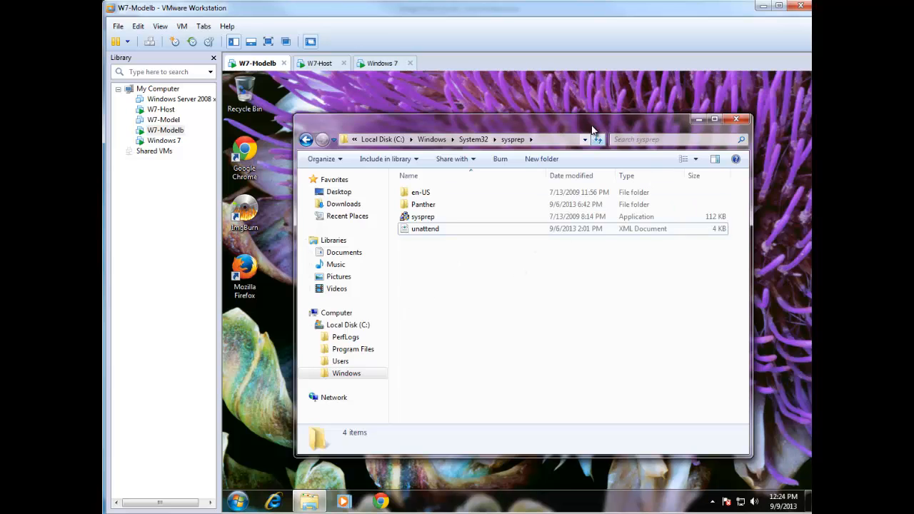
{"action": "left_click_drag", "start_coordinate": [591, 130], "coordinate": [682, 99]}
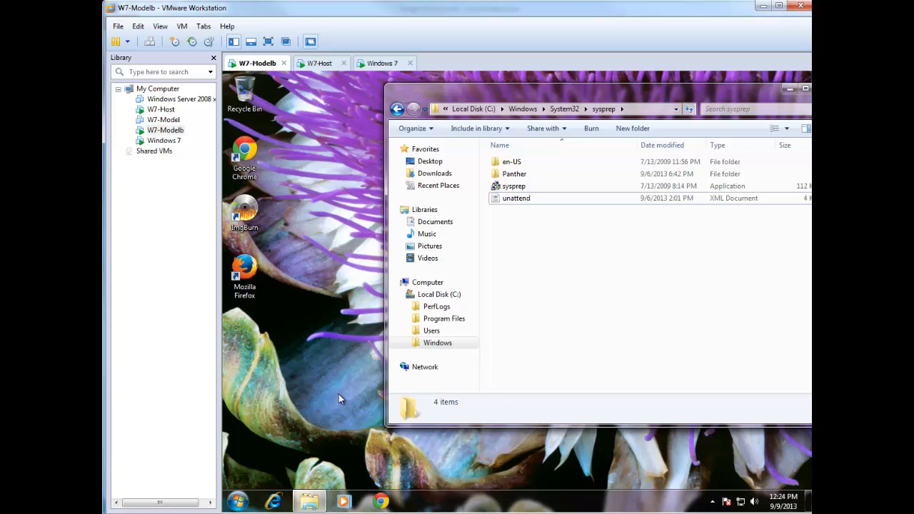
{"action": "left_click", "coordinate": [517, 254]}
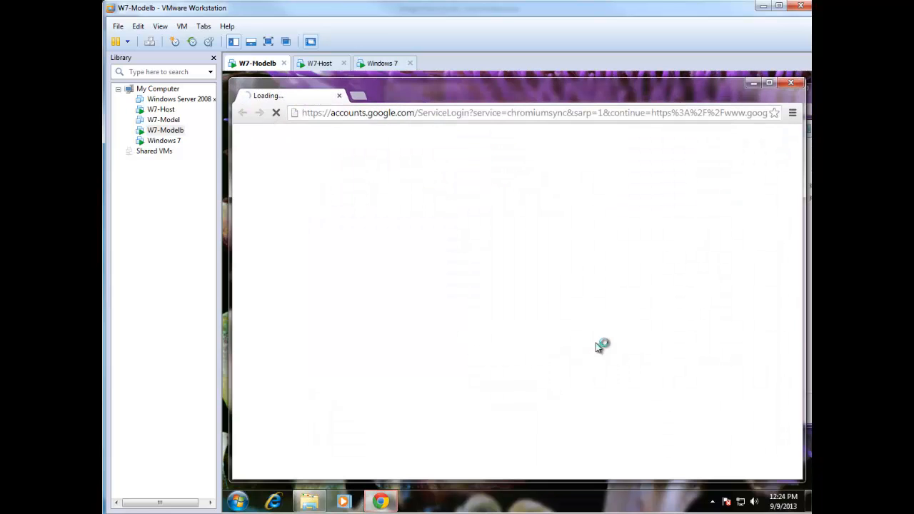
{"action": "left_click", "coordinate": [379, 114]}
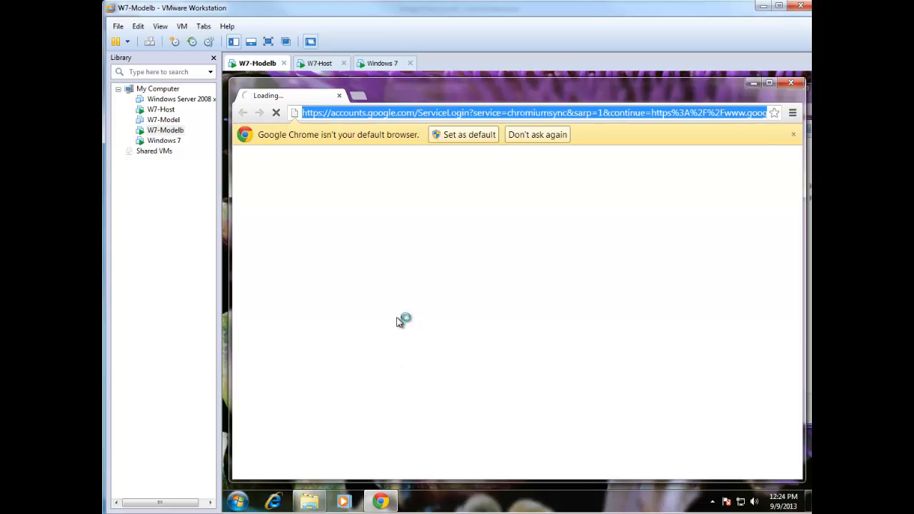
{"action": "type", "text": "ninite"}
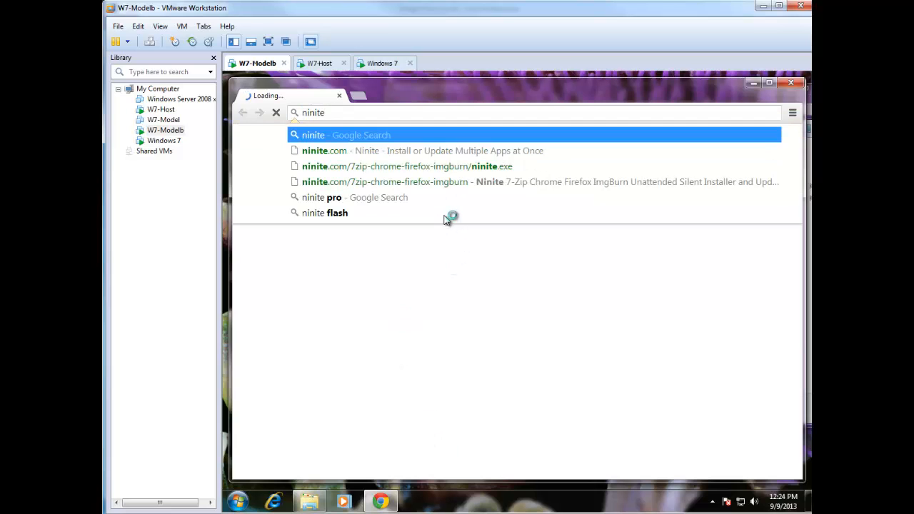
{"action": "type", "text": ".com"}
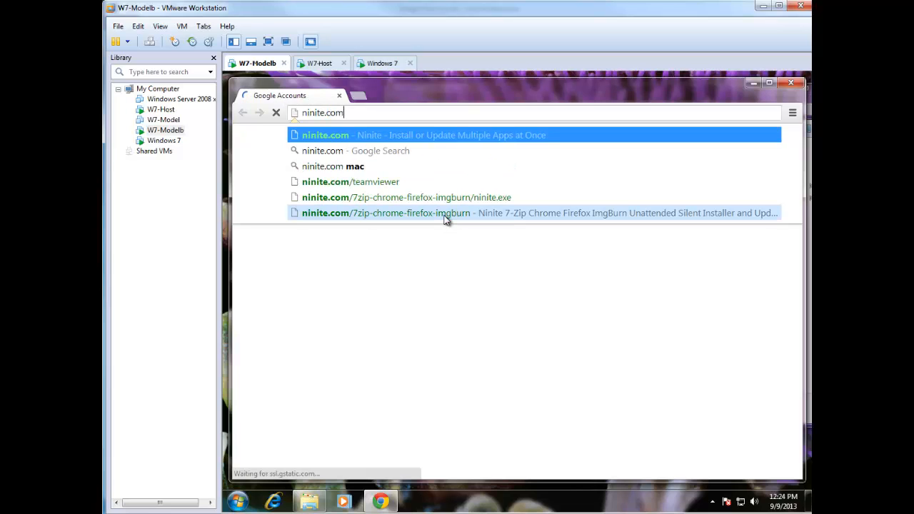
{"action": "key", "text": "Return"}
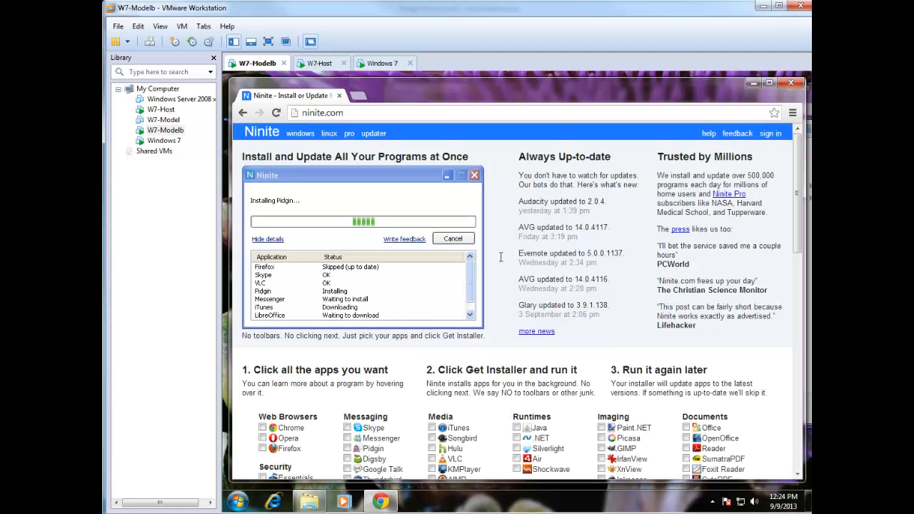
Download a Ninite installer that includes Chrome, Firefox, ImgBurn and 7-Zip, and close the browser
{"action": "scroll", "coordinate": [598, 302], "scroll_direction": "down", "scroll_amount": 1}
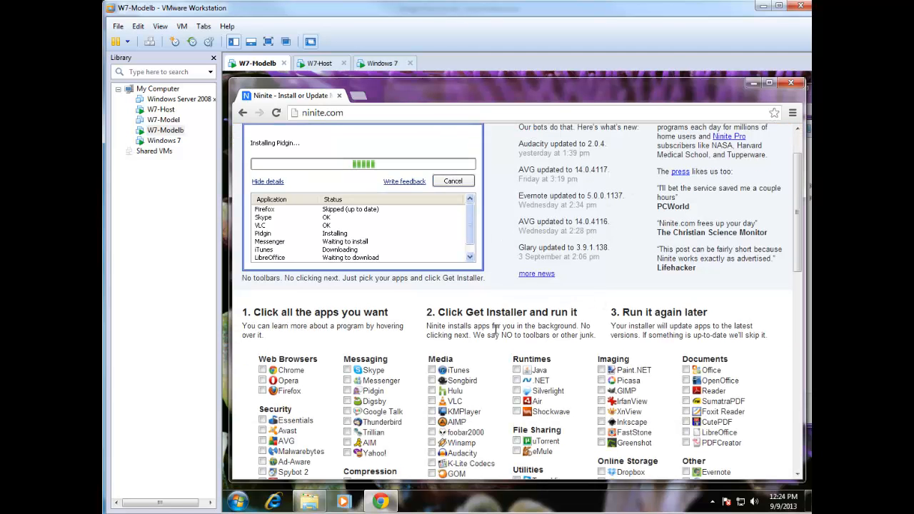
{"action": "left_click", "coordinate": [277, 397]}
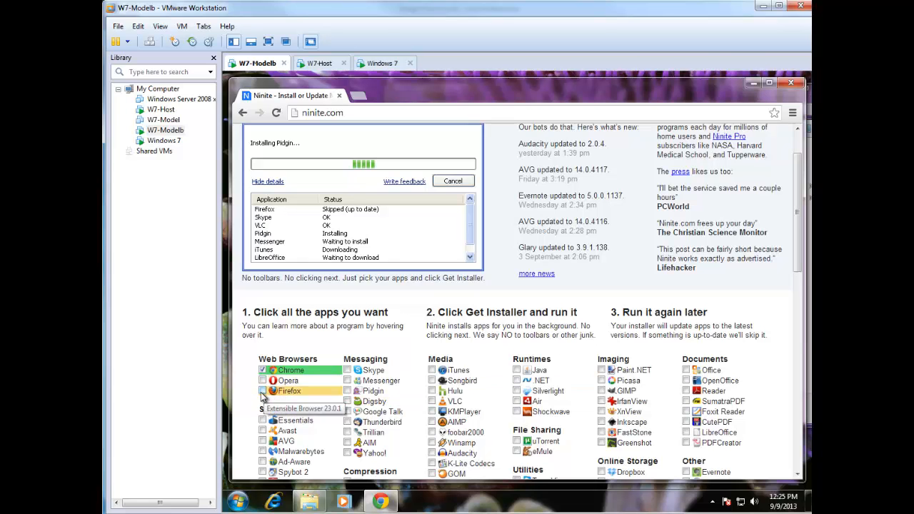
{"action": "scroll", "coordinate": [372, 380], "scroll_direction": "down", "scroll_amount": 3}
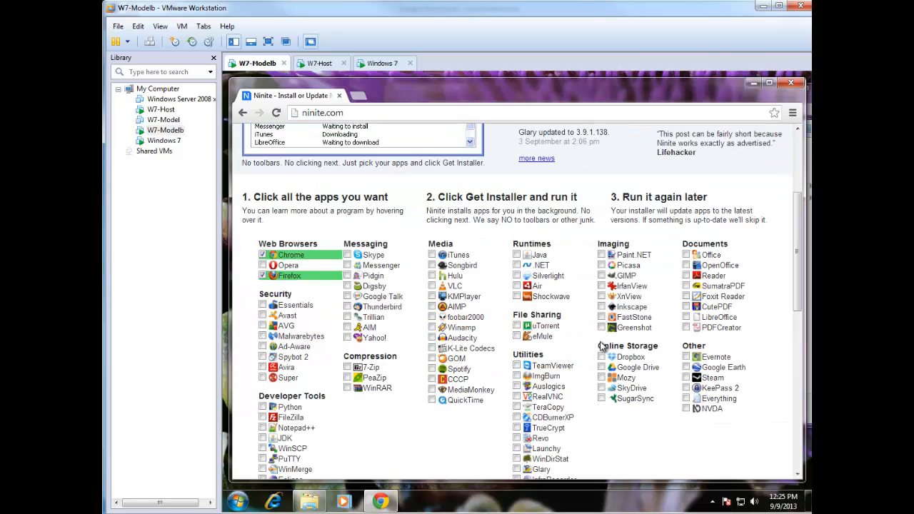
{"action": "scroll", "coordinate": [590, 381], "scroll_direction": "down", "scroll_amount": 1}
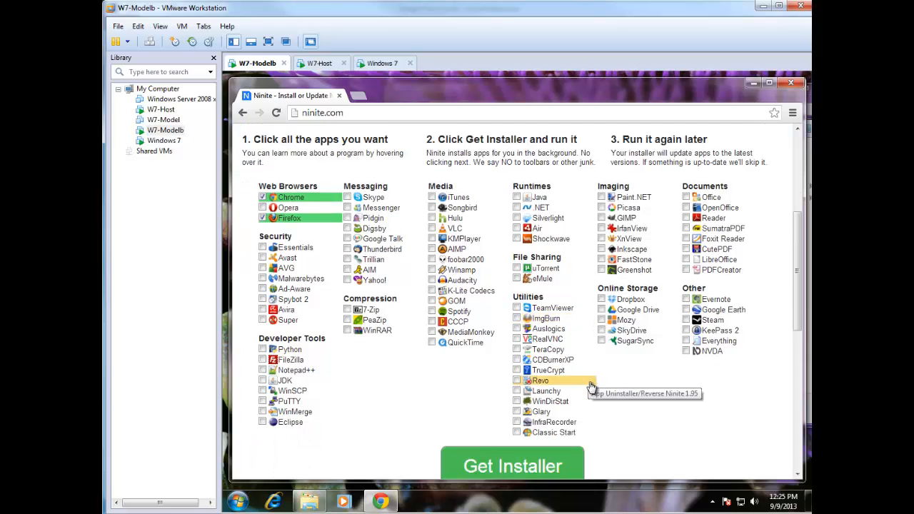
{"action": "left_click", "coordinate": [520, 319]}
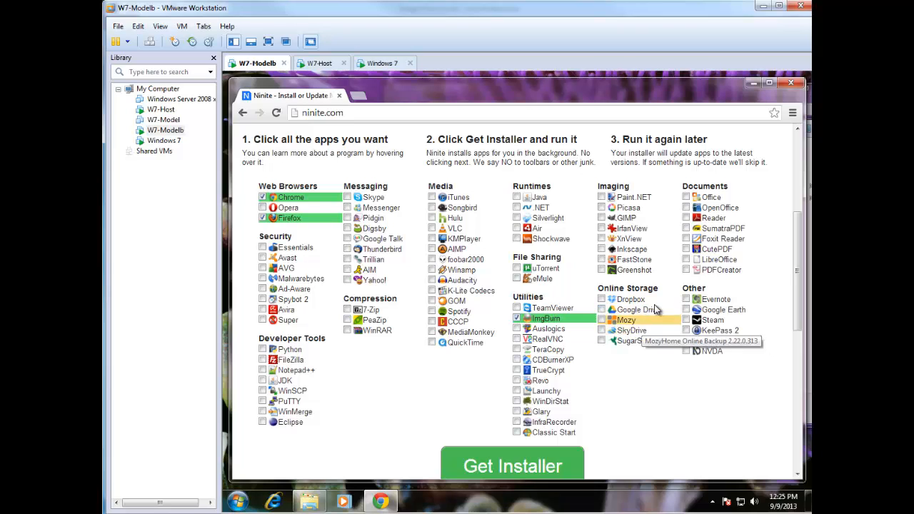
{"action": "left_click", "coordinate": [346, 311]}
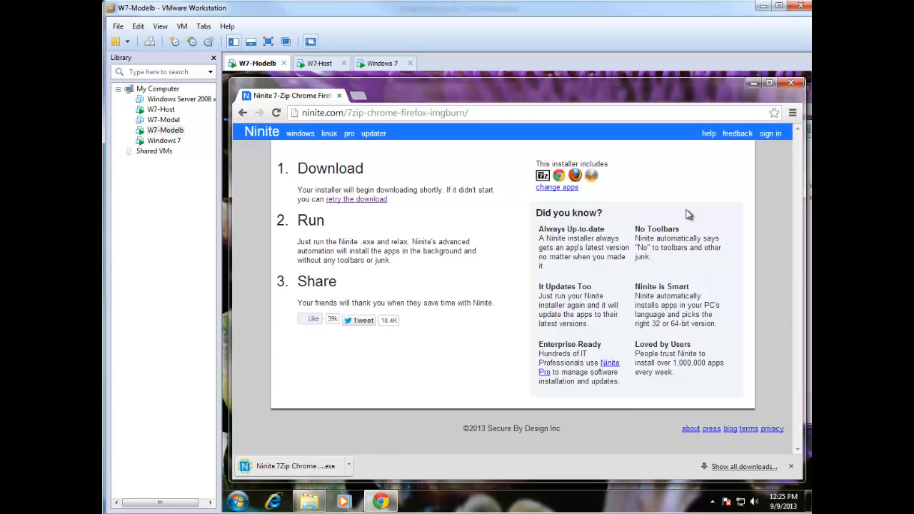
{"action": "left_click", "coordinate": [793, 84]}
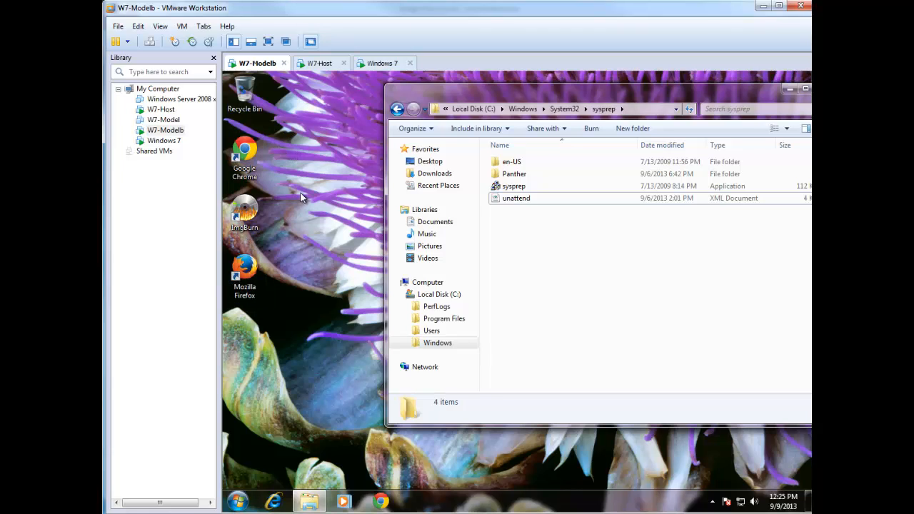
Move the sysprep folder window fully into view and browse to C:\Windows\Setup\Scripts in a separate Explorer window
{"action": "left_click_drag", "start_coordinate": [530, 98], "coordinate": [448, 97]}
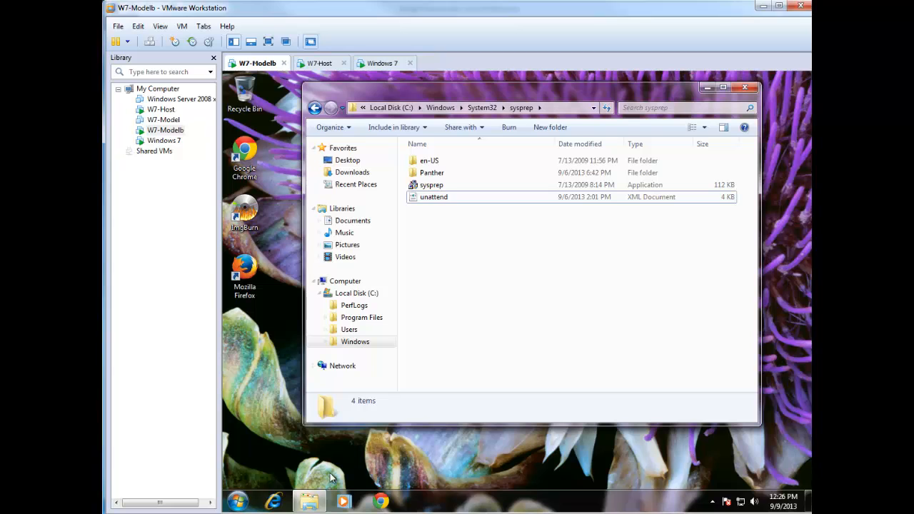
{"action": "left_click", "coordinate": [238, 501]}
{"action": "left_click", "coordinate": [395, 331]}
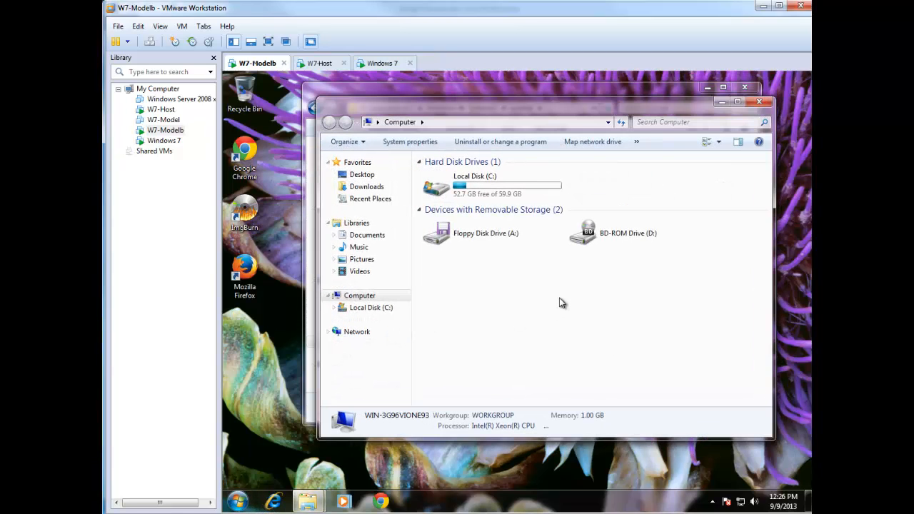
{"action": "double_click", "coordinate": [493, 180]}
{"action": "double_click", "coordinate": [471, 212]}
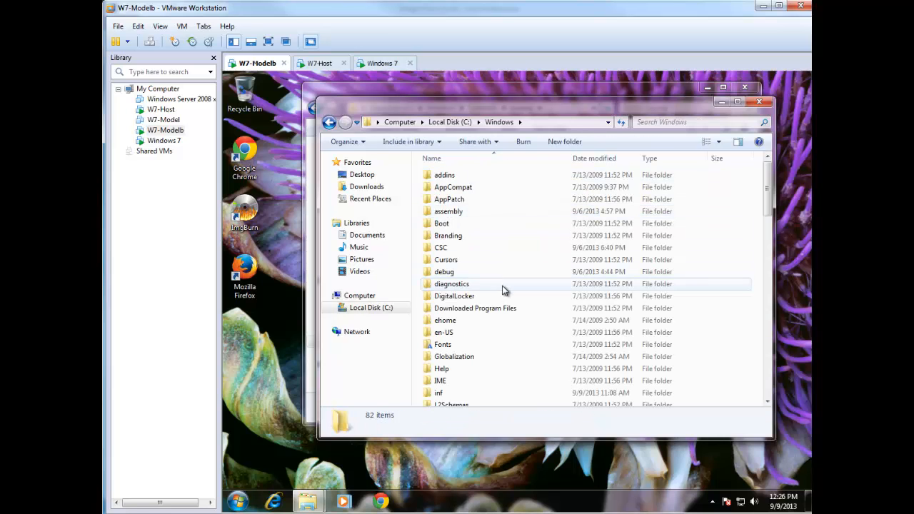
{"action": "scroll", "coordinate": [506, 293], "scroll_direction": "down", "scroll_amount": 6}
{"action": "scroll", "coordinate": [506, 348], "scroll_direction": "down", "scroll_amount": 2}
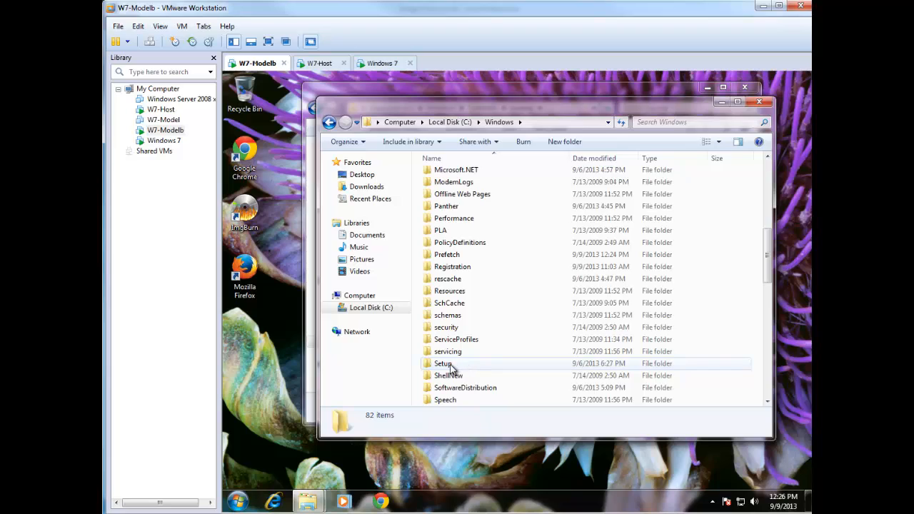
{"action": "double_click", "coordinate": [462, 364]}
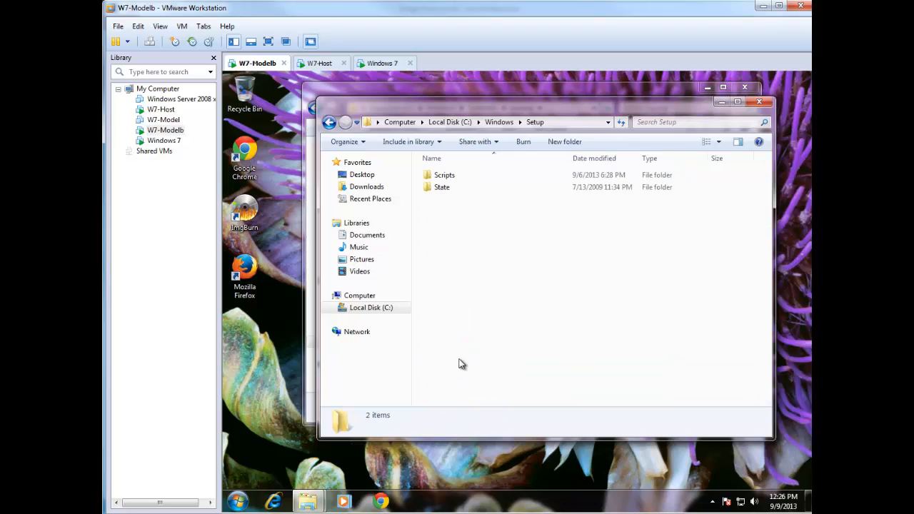
{"action": "double_click", "coordinate": [447, 176]}
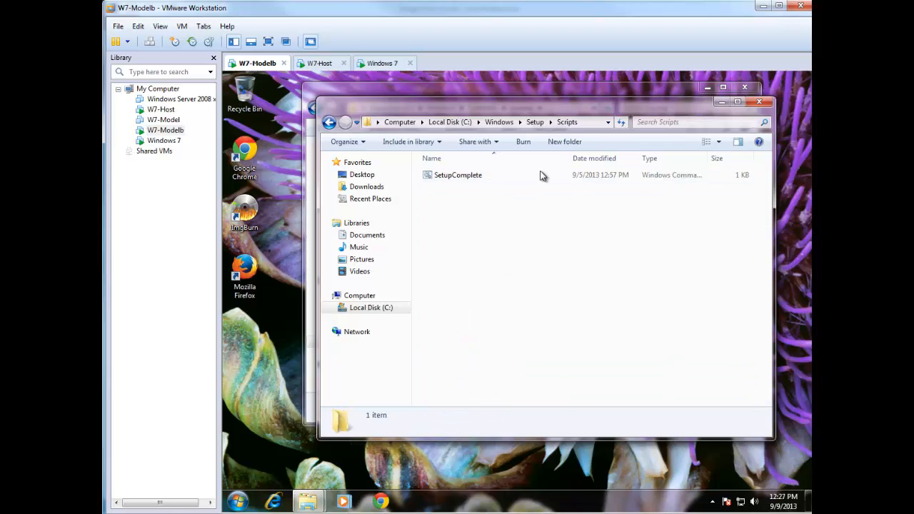
{"action": "left_click", "coordinate": [534, 122]}
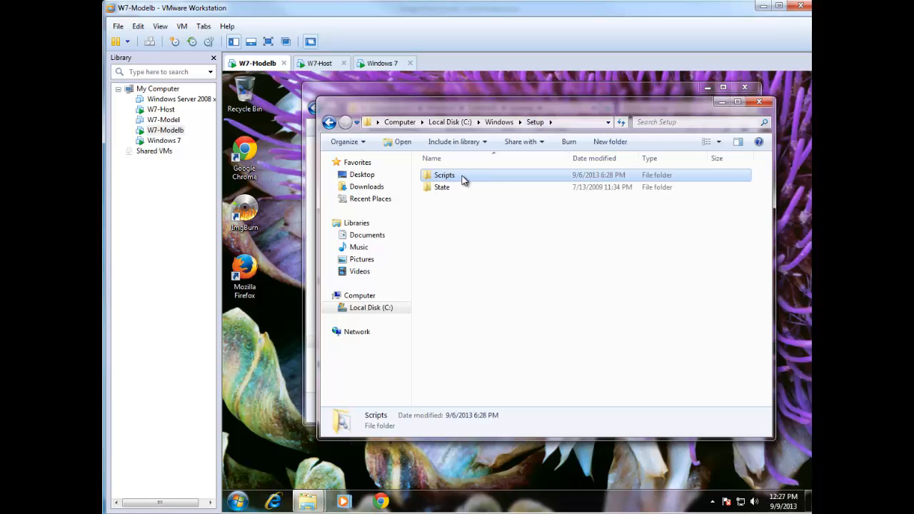
{"action": "double_click", "coordinate": [458, 179]}
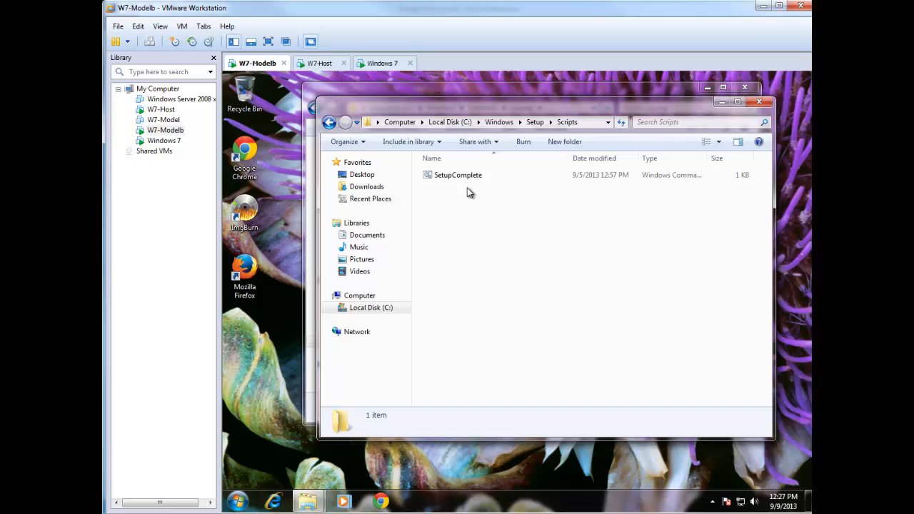
Open the SetupComplete script in Notepad to review its commands, and close both Notepad and the Scripts folder window
{"action": "right_click", "coordinate": [455, 175]}
{"action": "left_click", "coordinate": [479, 194]}
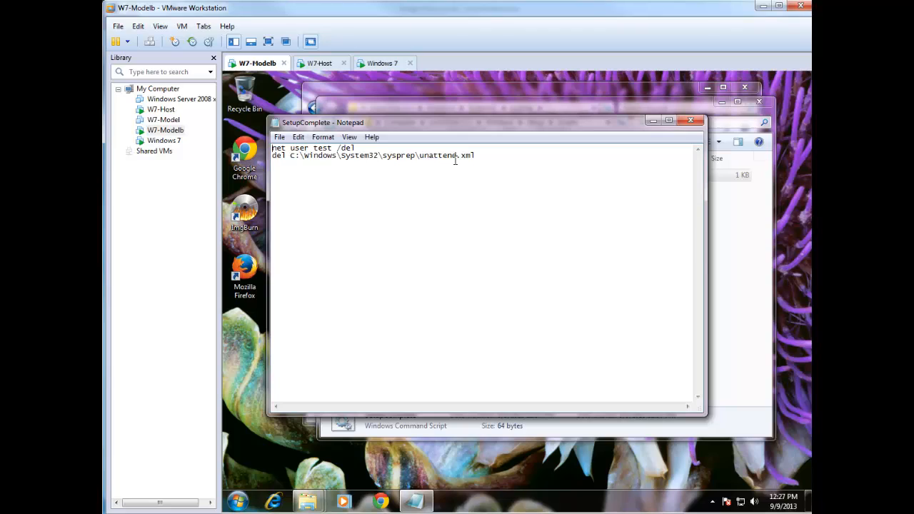
{"action": "left_click", "coordinate": [690, 121]}
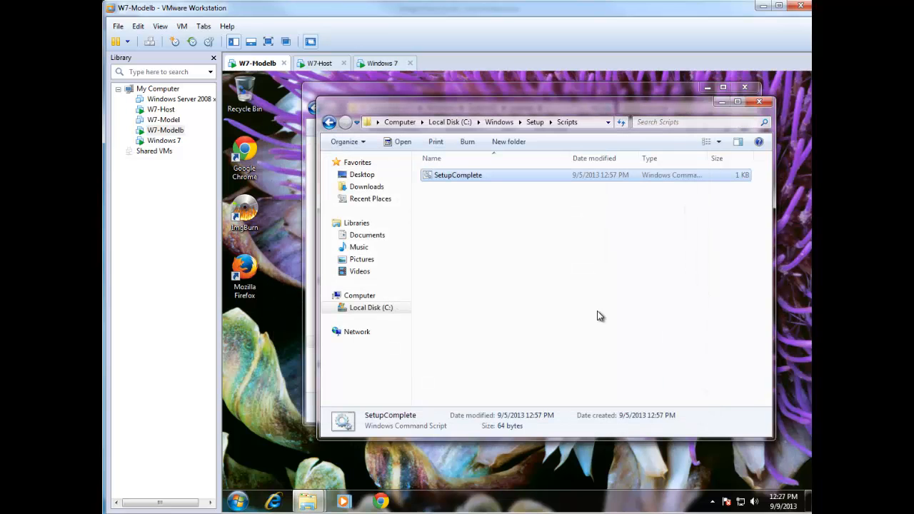
{"action": "left_click", "coordinate": [764, 105]}
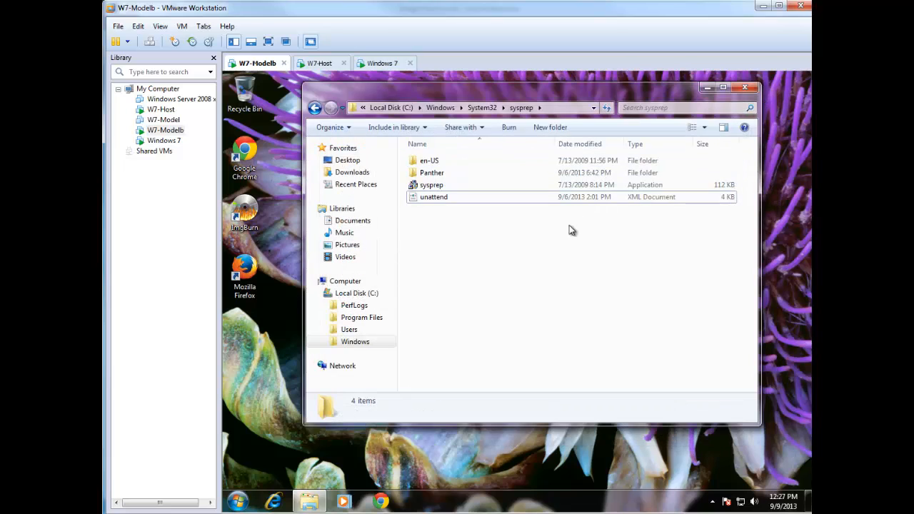
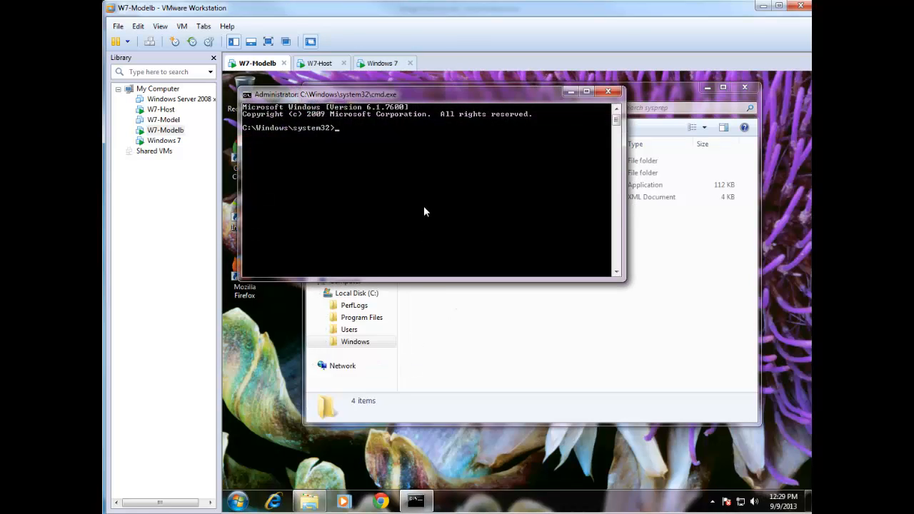
At the administrator command prompt, change to the sysprep directory and list its contents with dir
{"action": "type", "text": "cd sysprep"}
{"action": "key", "text": "Return"}
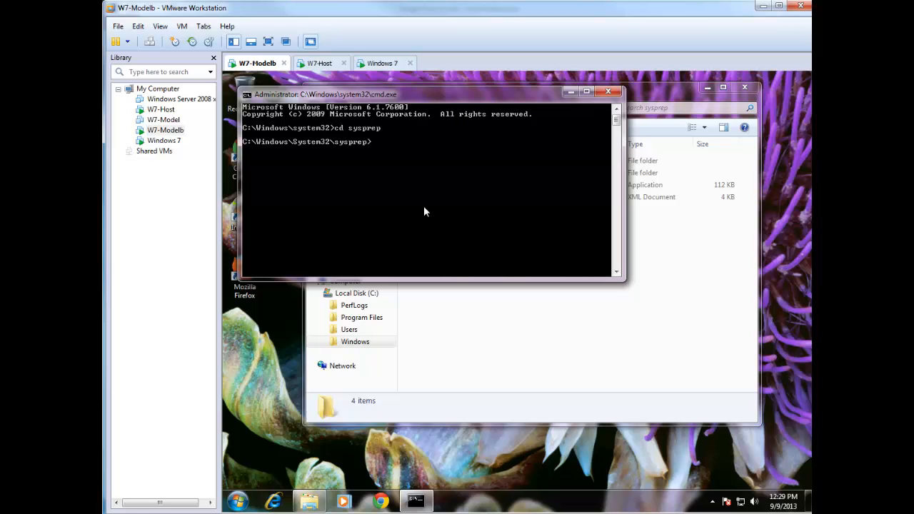
{"action": "type", "text": "dir"}
{"action": "key", "text": "Return"}
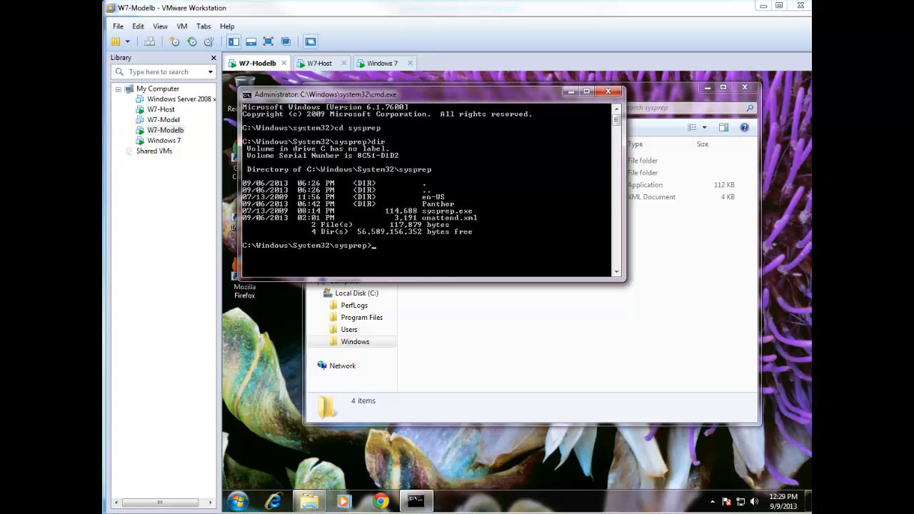
Paste and run sysprep /oobe /generalize /shutdown /unattend:unattend.xml, enlarging the command prompt window
{"action": "right_click", "coordinate": [464, 249]}
{"action": "left_click", "coordinate": [492, 282]}
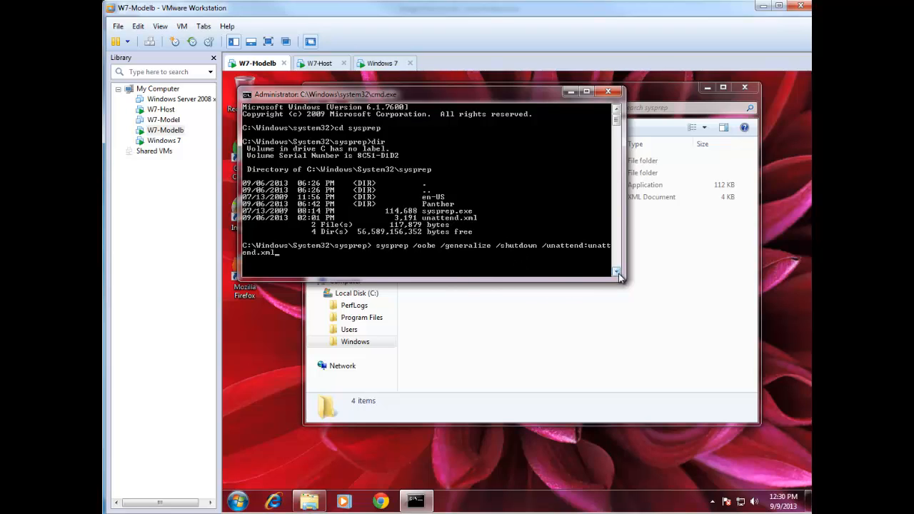
{"action": "left_click_drag", "start_coordinate": [623, 281], "coordinate": [661, 323]}
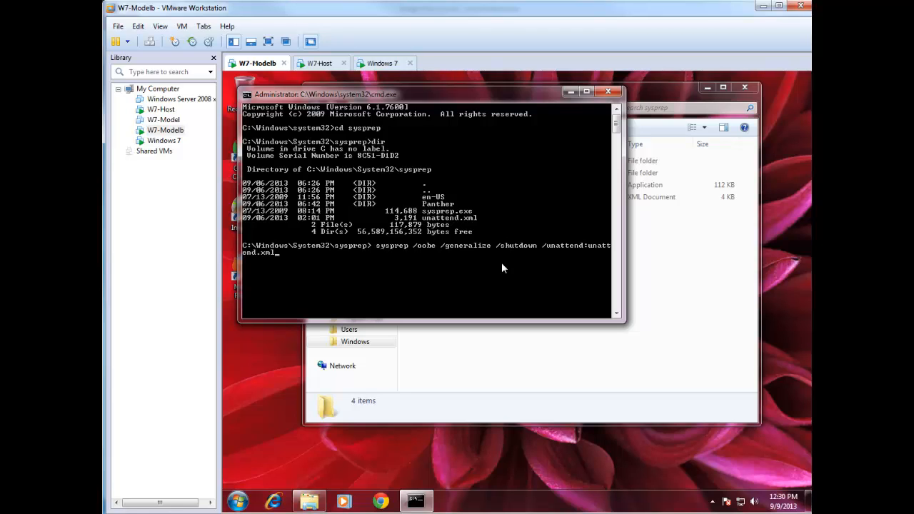
{"action": "key", "text": "Return"}
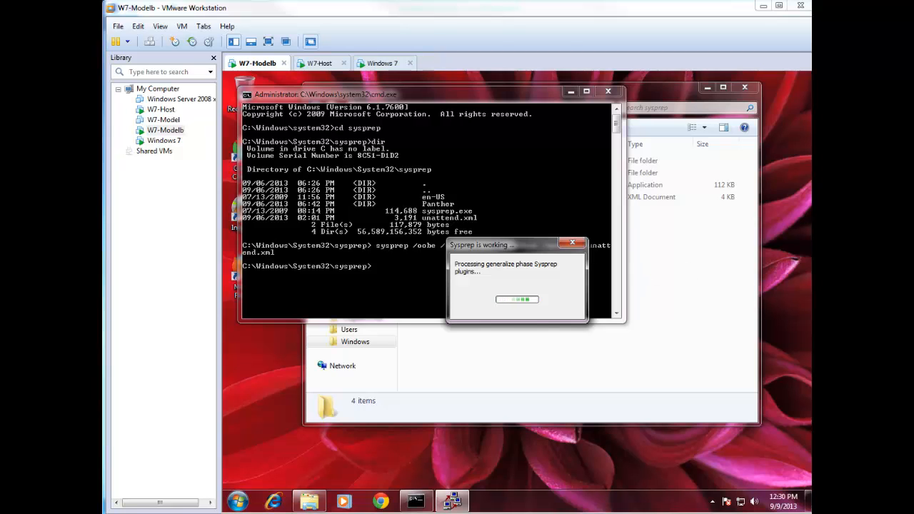
Switch to the Image Demo document in Google Docs and read through the imaging outline to its end
{"action": "key", "text": "alt+Tab"}
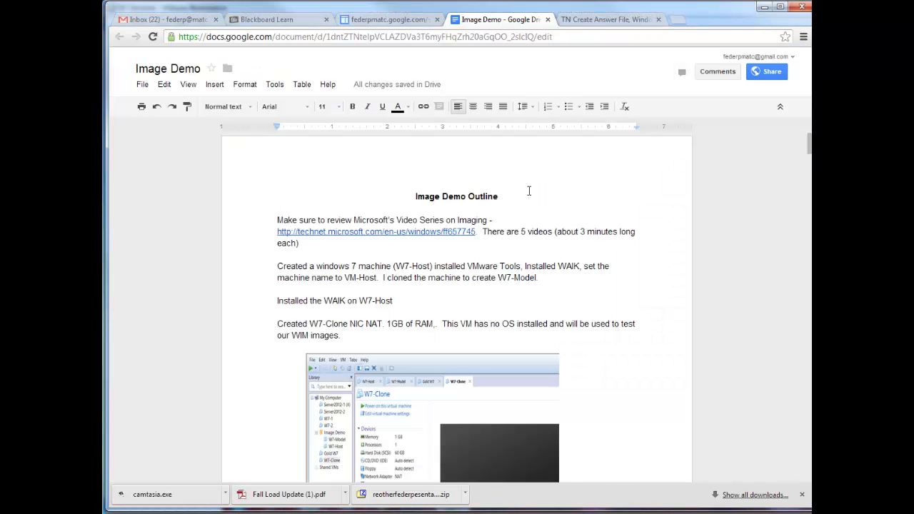
{"action": "scroll", "coordinate": [393, 212], "scroll_direction": "down", "scroll_amount": 20}
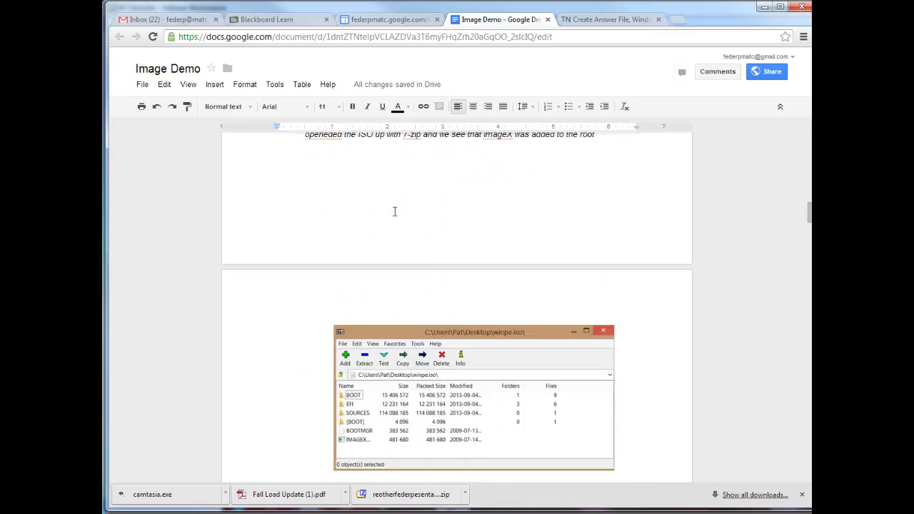
{"action": "scroll", "coordinate": [393, 212], "scroll_direction": "down", "scroll_amount": 15}
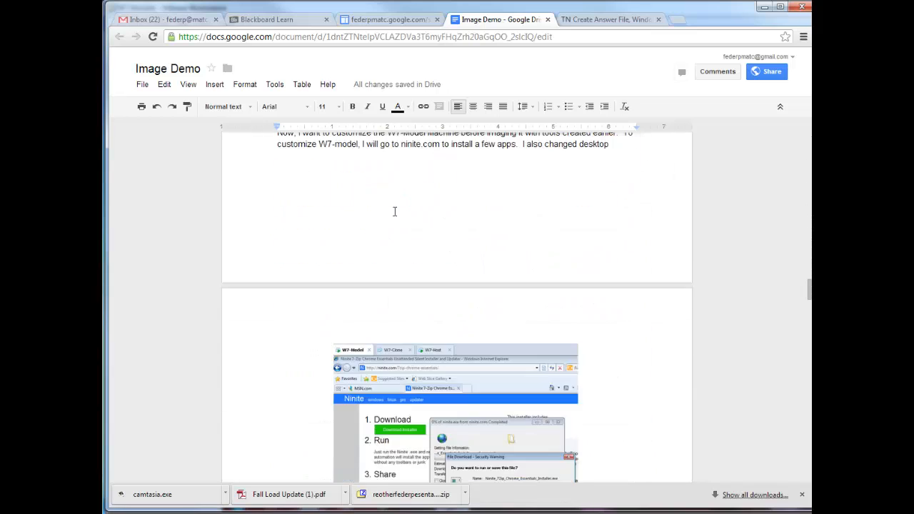
{"action": "scroll", "coordinate": [394, 211], "scroll_direction": "down", "scroll_amount": 8}
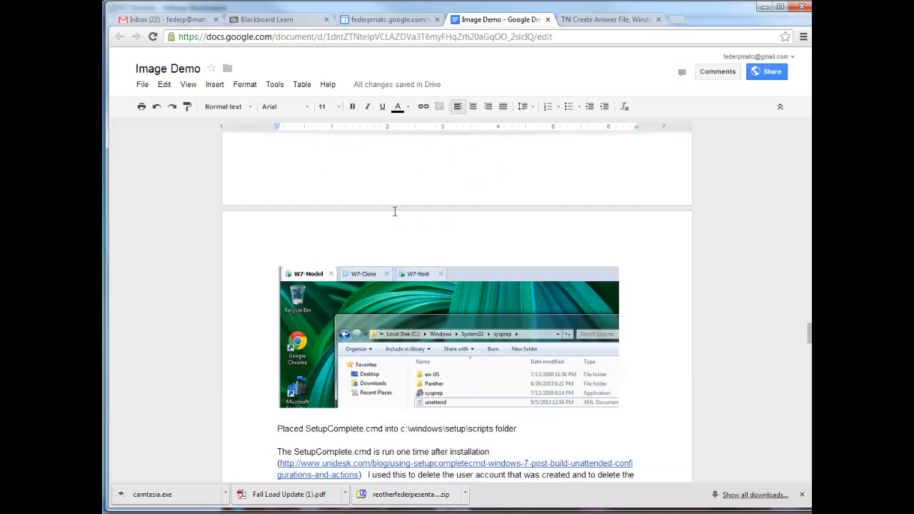
{"action": "scroll", "coordinate": [394, 211], "scroll_direction": "up", "scroll_amount": 3}
{"action": "scroll", "coordinate": [463, 283], "scroll_direction": "down", "scroll_amount": 10}
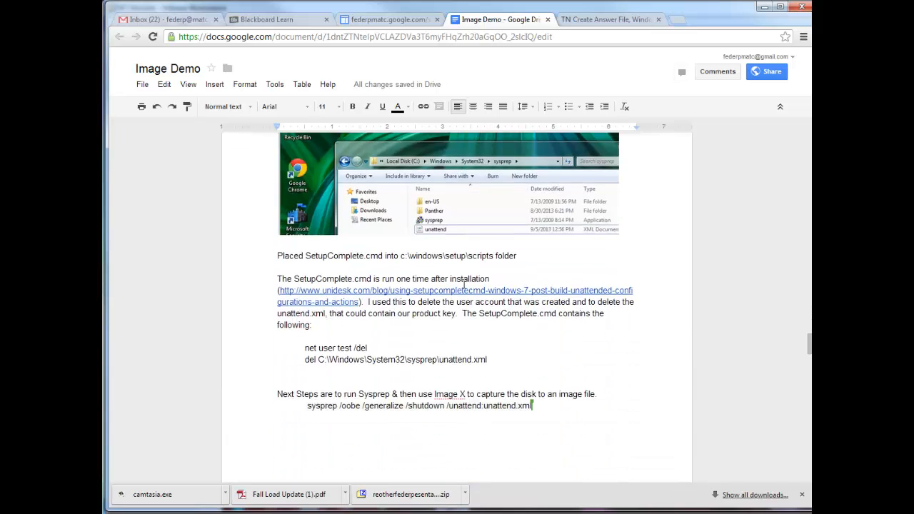
{"action": "scroll", "coordinate": [459, 284], "scroll_direction": "up", "scroll_amount": 2}
{"action": "scroll", "coordinate": [460, 284], "scroll_direction": "down", "scroll_amount": 11}
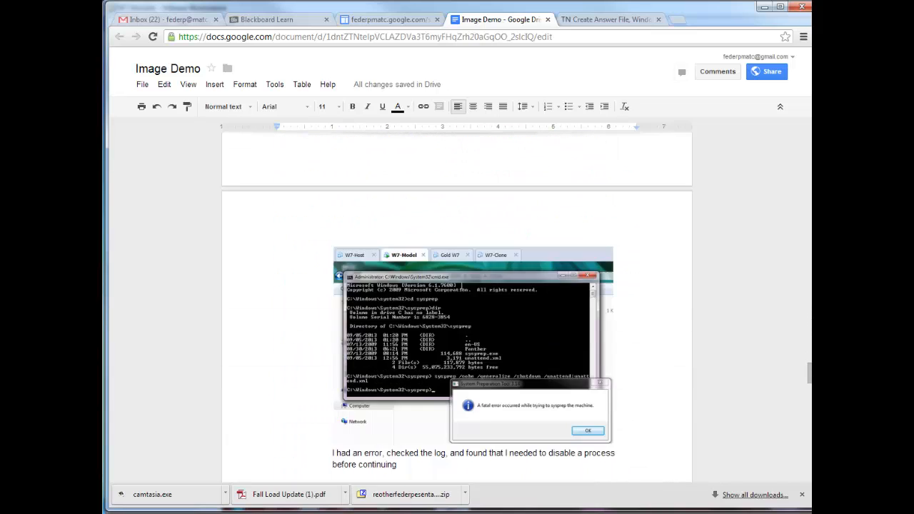
{"action": "scroll", "coordinate": [461, 284], "scroll_direction": "down", "scroll_amount": 15}
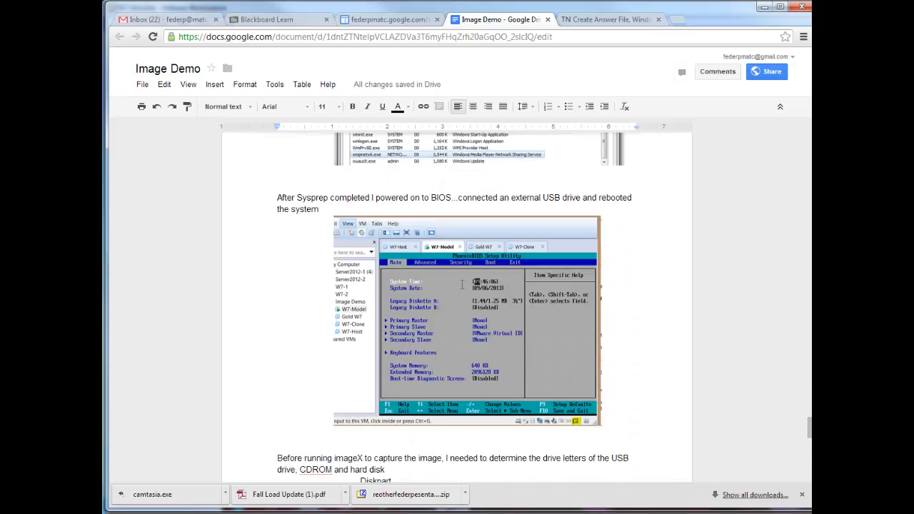
{"action": "scroll", "coordinate": [459, 290], "scroll_direction": "down", "scroll_amount": 10}
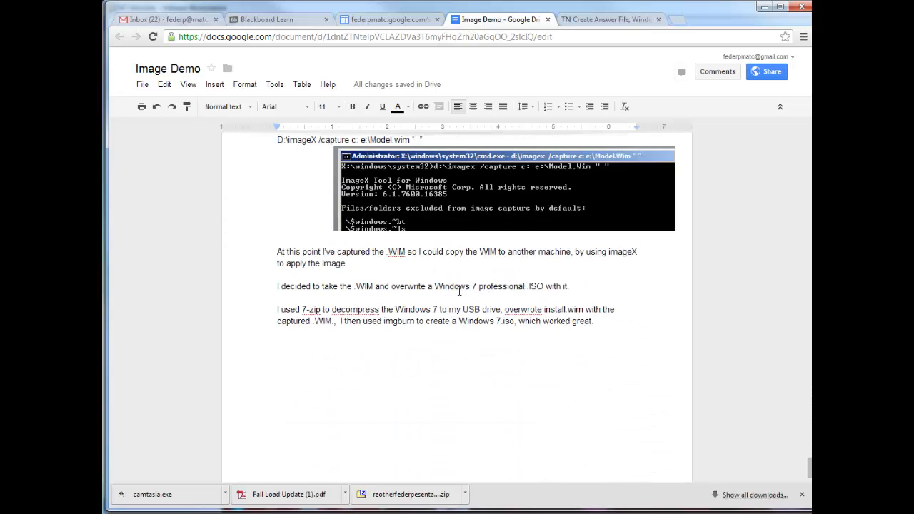
Return to the outline's sysprep error, sysprep command and SetupComplete.cmd sections and review them
{"action": "scroll", "coordinate": [459, 290], "scroll_direction": "up", "scroll_amount": 20}
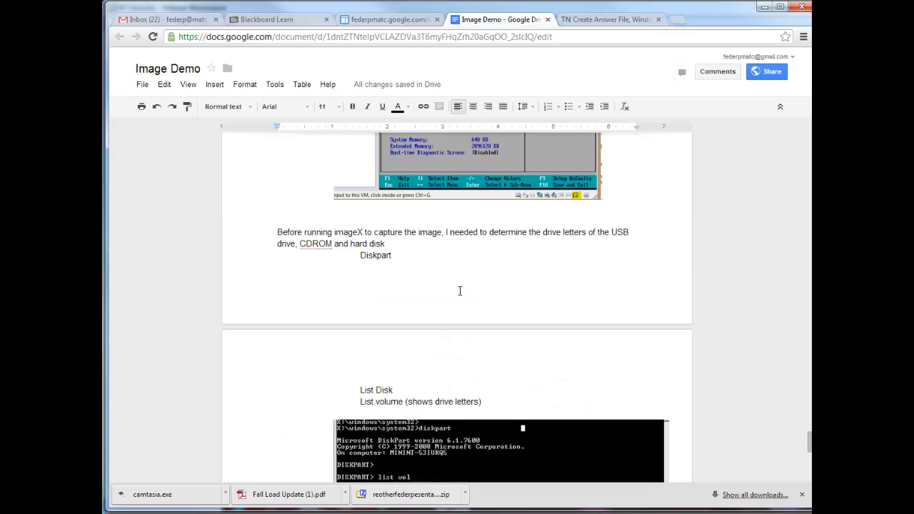
{"action": "scroll", "coordinate": [459, 290], "scroll_direction": "up", "scroll_amount": 15}
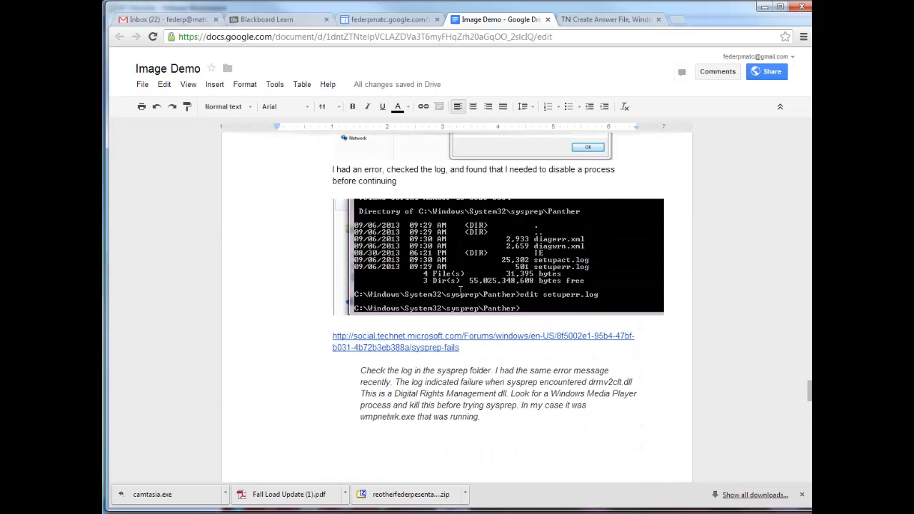
{"action": "scroll", "coordinate": [459, 291], "scroll_direction": "up", "scroll_amount": 10}
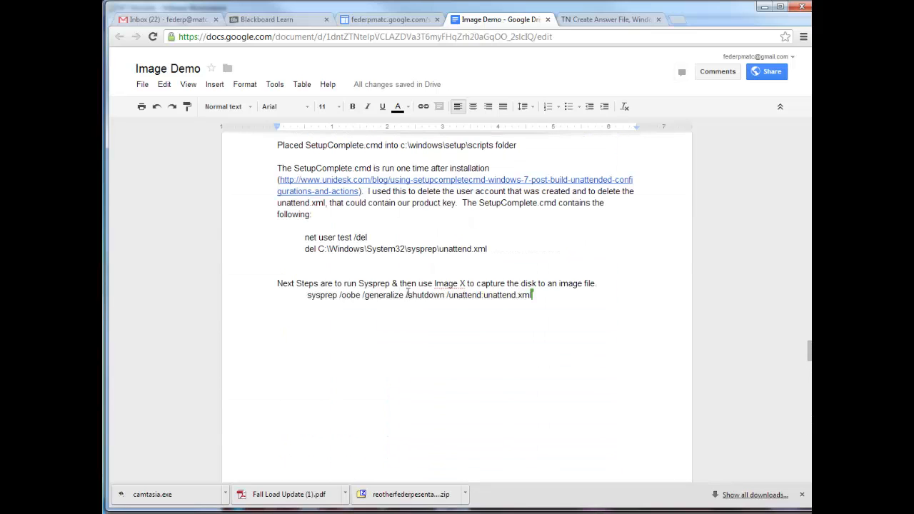
{"action": "left_click_drag", "start_coordinate": [314, 295], "coordinate": [556, 306]}
{"action": "left_click", "coordinate": [556, 305]}
{"action": "scroll", "coordinate": [504, 304], "scroll_direction": "up", "scroll_amount": 2}
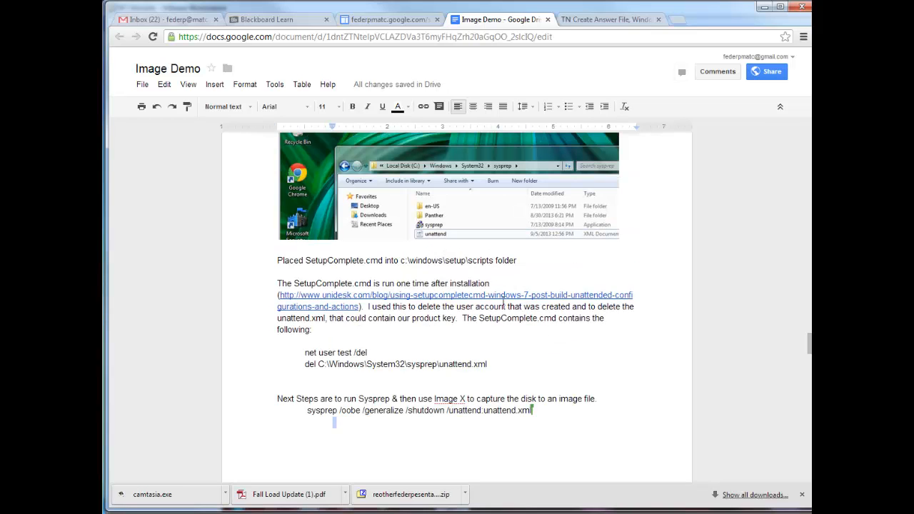
{"action": "scroll", "coordinate": [472, 319], "scroll_direction": "up", "scroll_amount": 2}
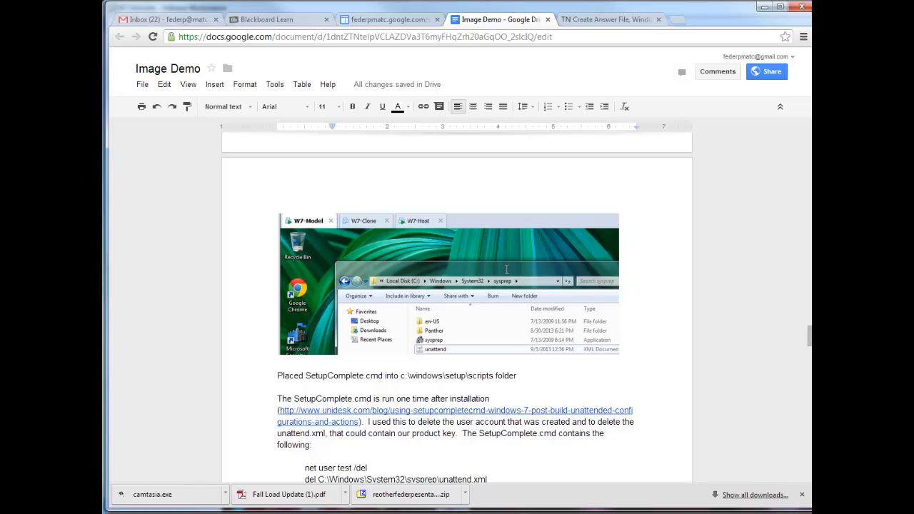
{"action": "scroll", "coordinate": [506, 269], "scroll_direction": "up", "scroll_amount": 3}
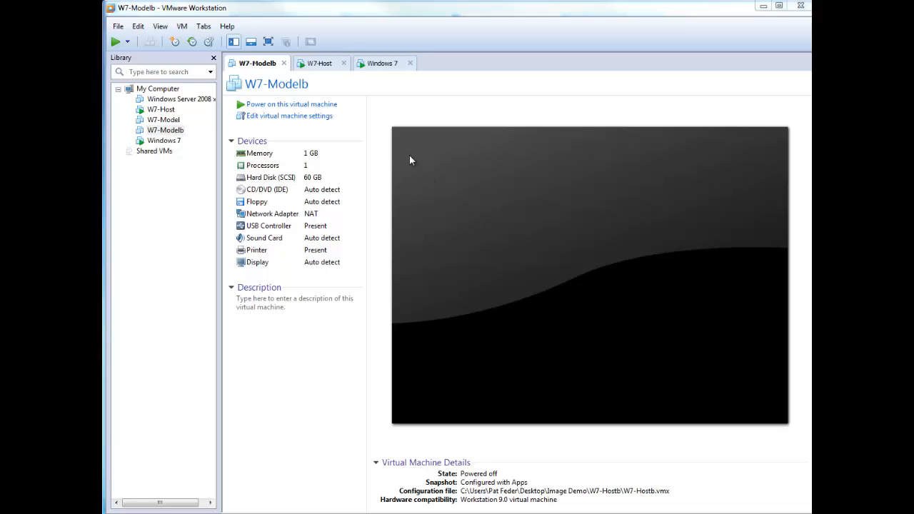
Open the Snapshot Manager for the W7-Modelb virtual machine, examine its snapshot tree, and close it
{"action": "left_click", "coordinate": [182, 26]}
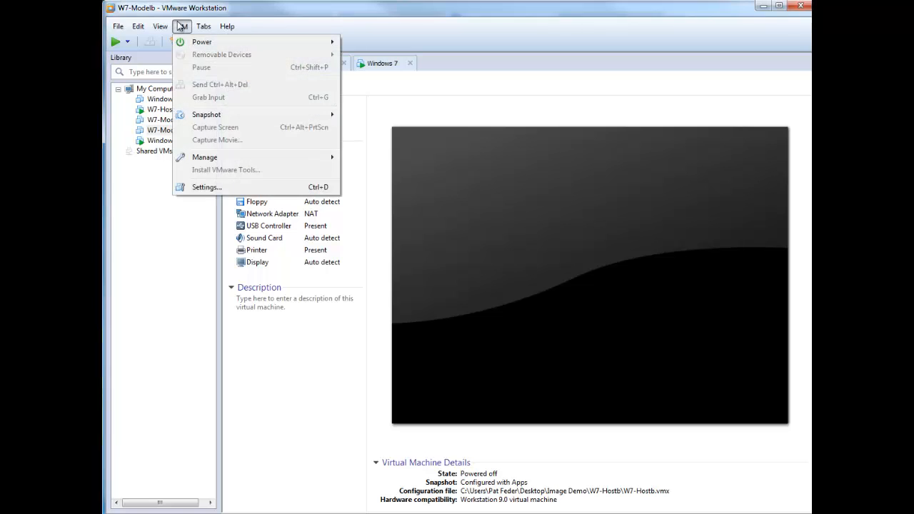
{"action": "mouse_move", "coordinate": [215, 116]}
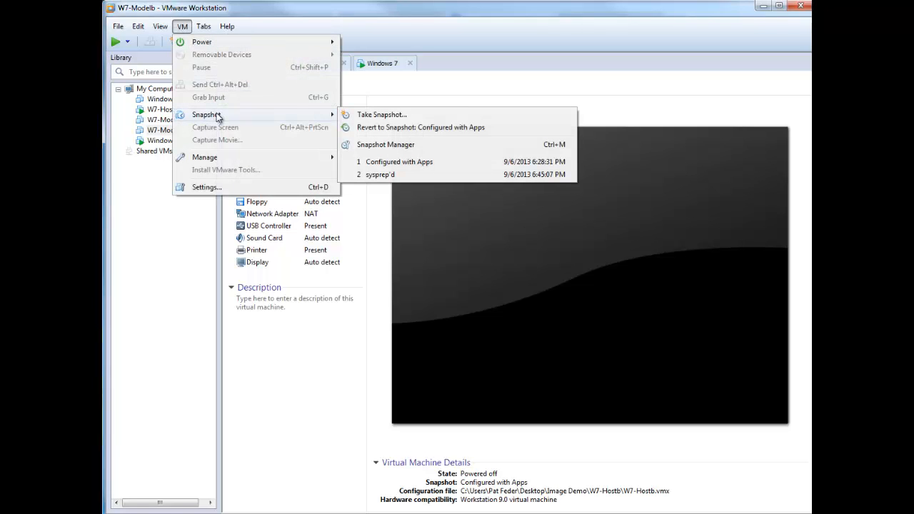
{"action": "left_click", "coordinate": [371, 145]}
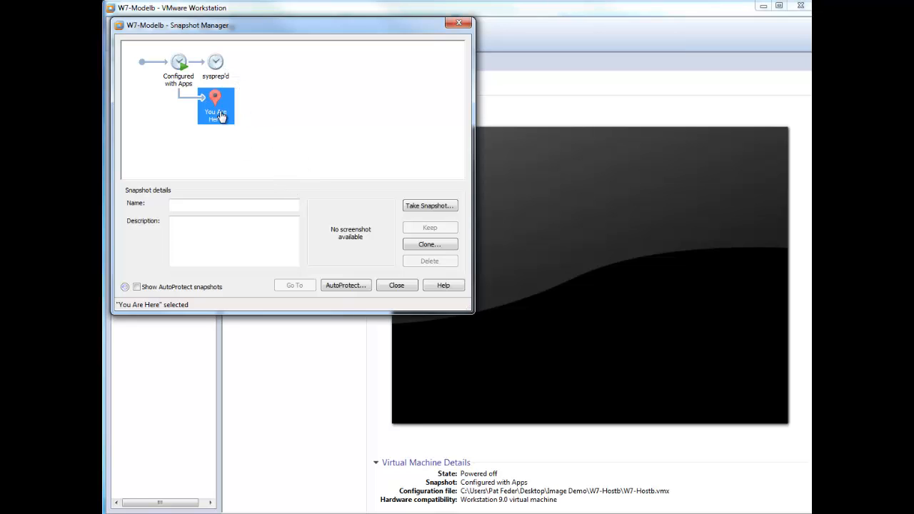
{"action": "left_click_drag", "start_coordinate": [221, 116], "coordinate": [223, 74]}
{"action": "left_click", "coordinate": [403, 288]}
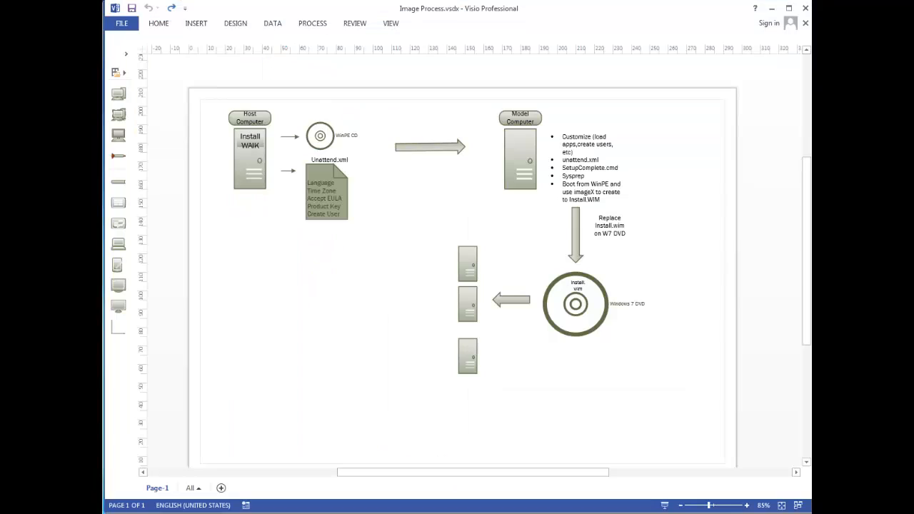
Power on the W7-Modelb virtual machine, decline connecting the floppy device at startup, and dismiss the removable devices hint
{"action": "mouse_move", "coordinate": [527, 154]}
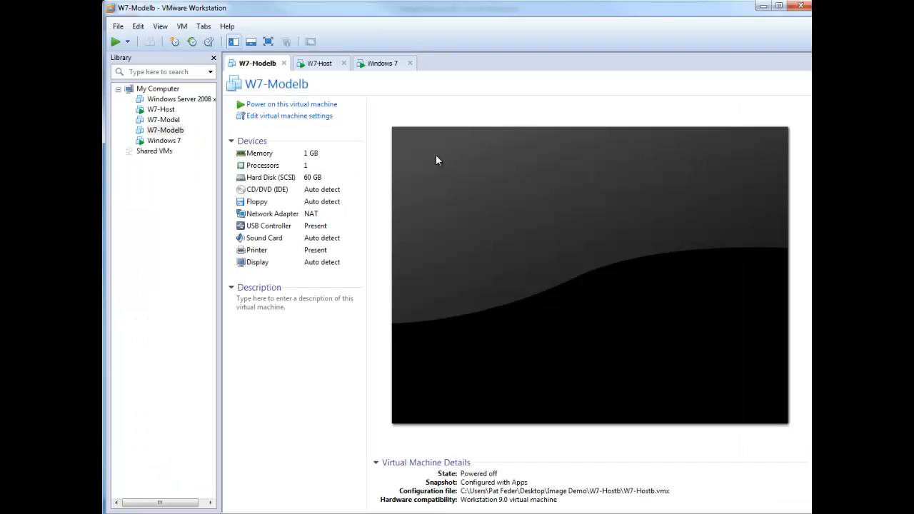
{"action": "left_click", "coordinate": [300, 102]}
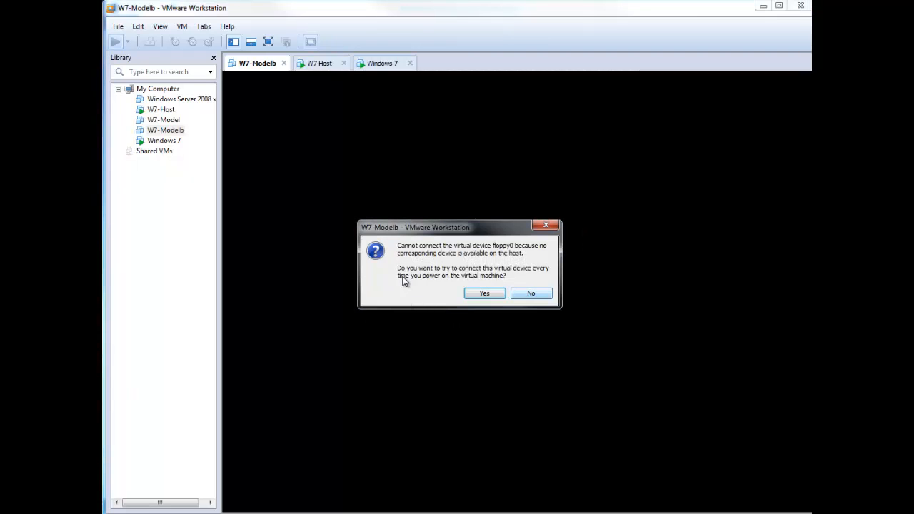
{"action": "left_click", "coordinate": [532, 293]}
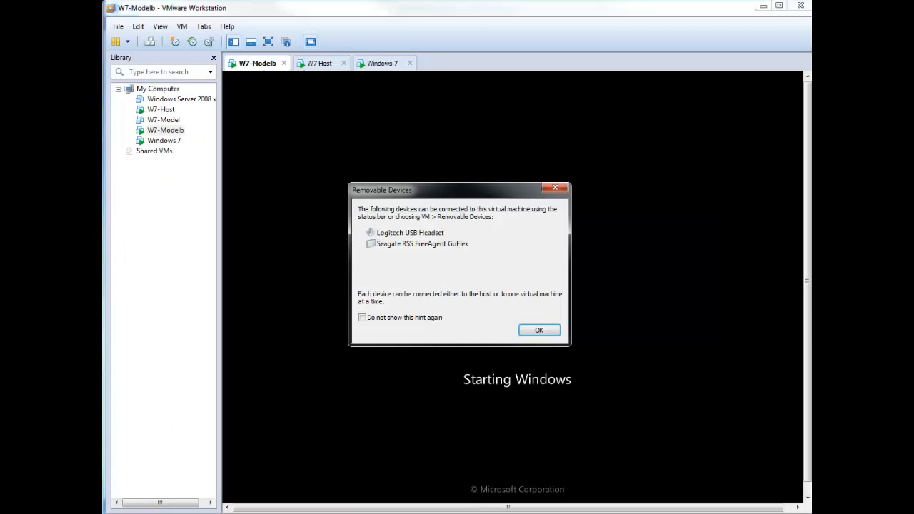
{"action": "left_click", "coordinate": [539, 330]}
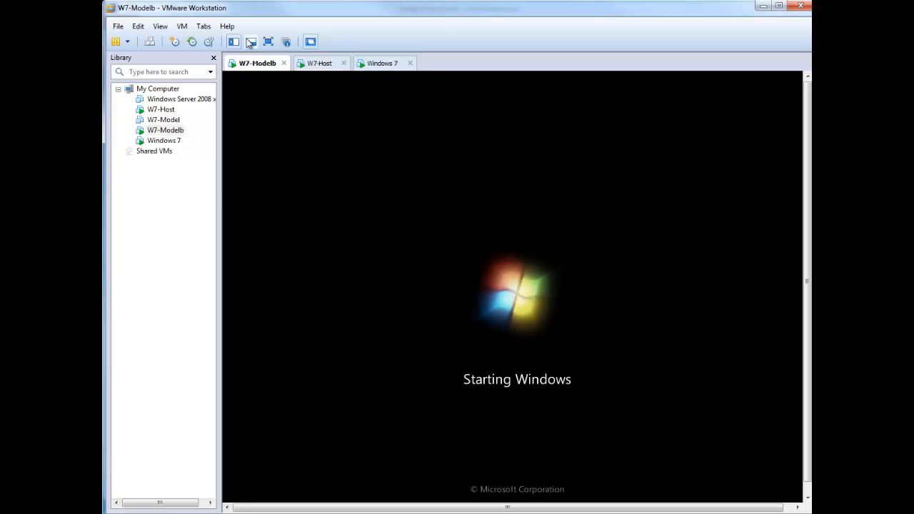
Restore the W7-Modelb virtual machine to its sysprep'd snapshot
{"action": "left_click", "coordinate": [183, 26]}
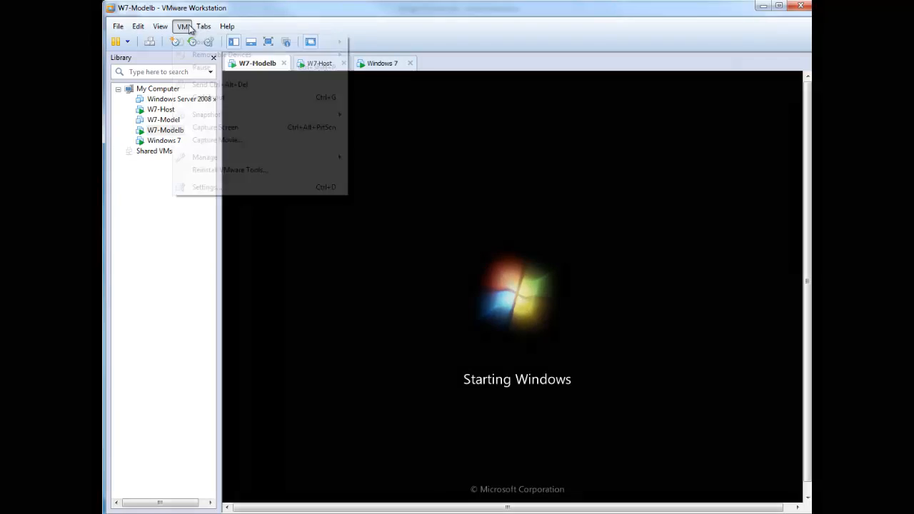
{"action": "mouse_move", "coordinate": [199, 44]}
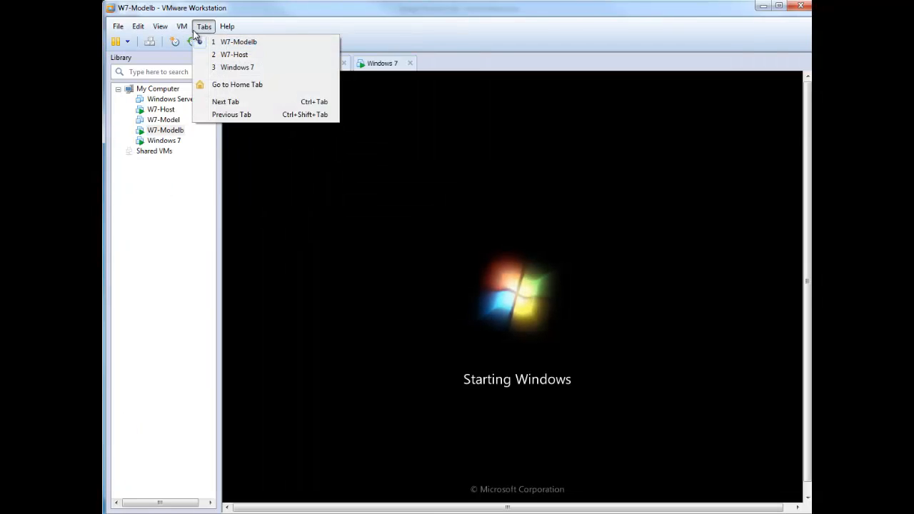
{"action": "mouse_move", "coordinate": [212, 114]}
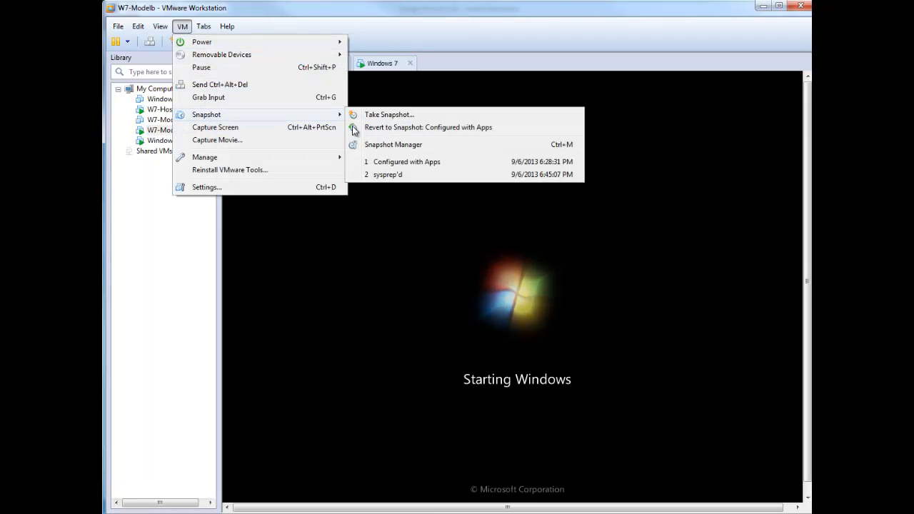
{"action": "left_click", "coordinate": [400, 146]}
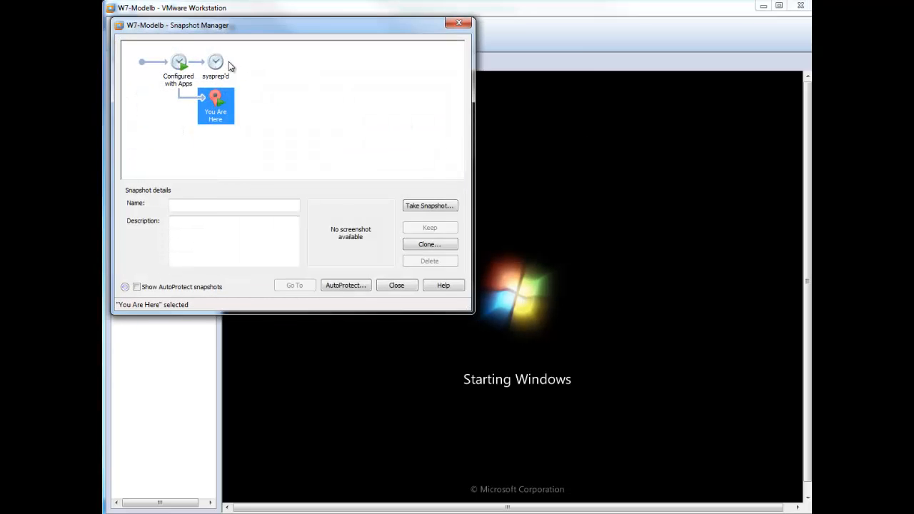
{"action": "left_click", "coordinate": [228, 63]}
{"action": "left_click", "coordinate": [300, 285]}
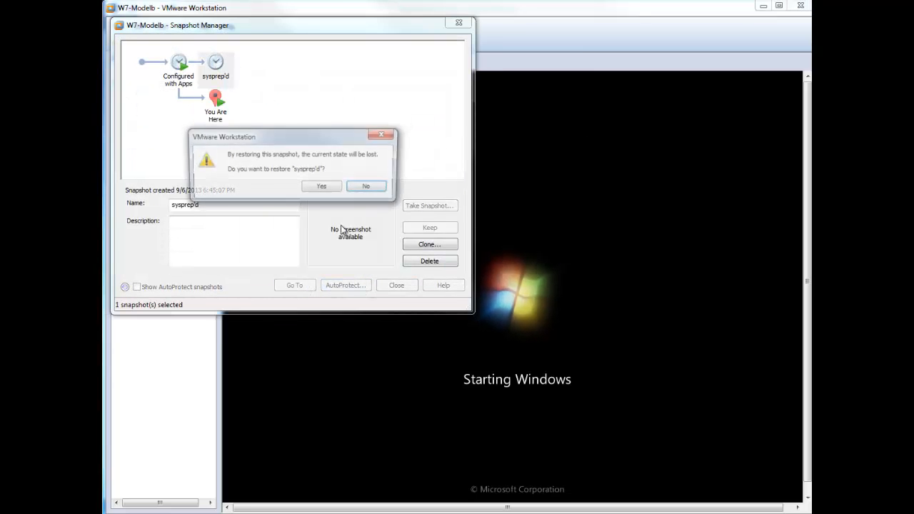
{"action": "left_click", "coordinate": [323, 187]}
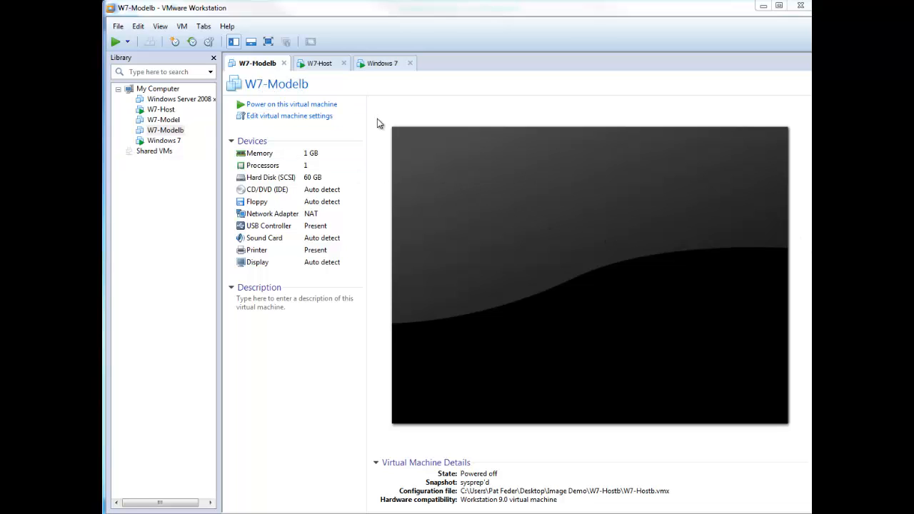
Configure the CD/DVD drive of W7-Modelb to use the ISO image winpe.iso from the Desktop
{"action": "left_click", "coordinate": [183, 27]}
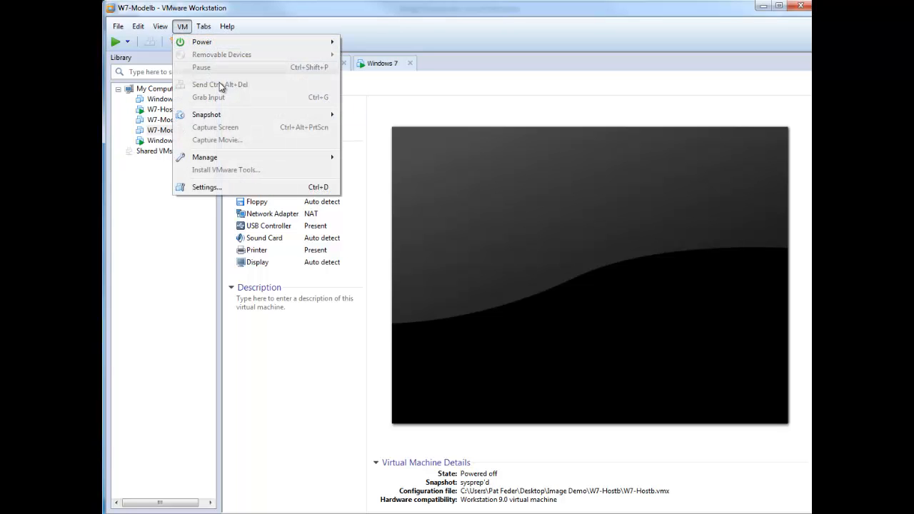
{"action": "left_click", "coordinate": [209, 187]}
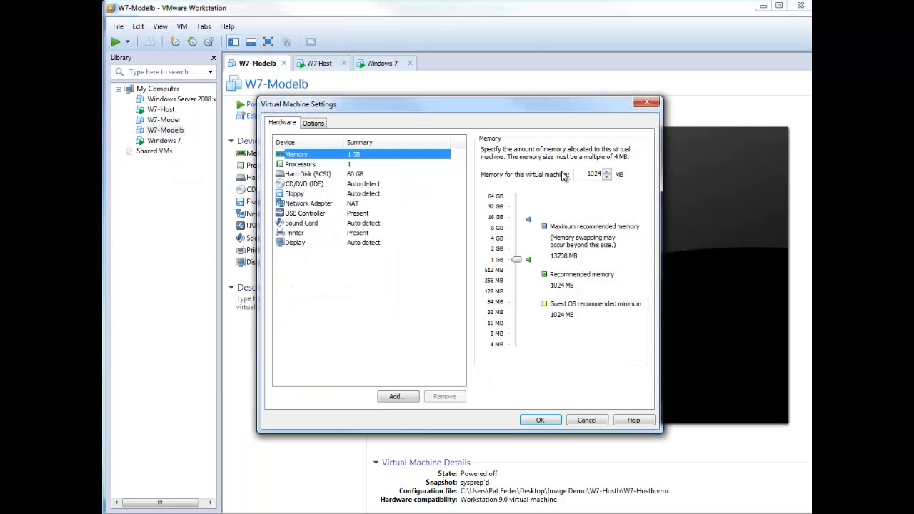
{"action": "left_click", "coordinate": [319, 185]}
{"action": "left_click", "coordinate": [485, 219]}
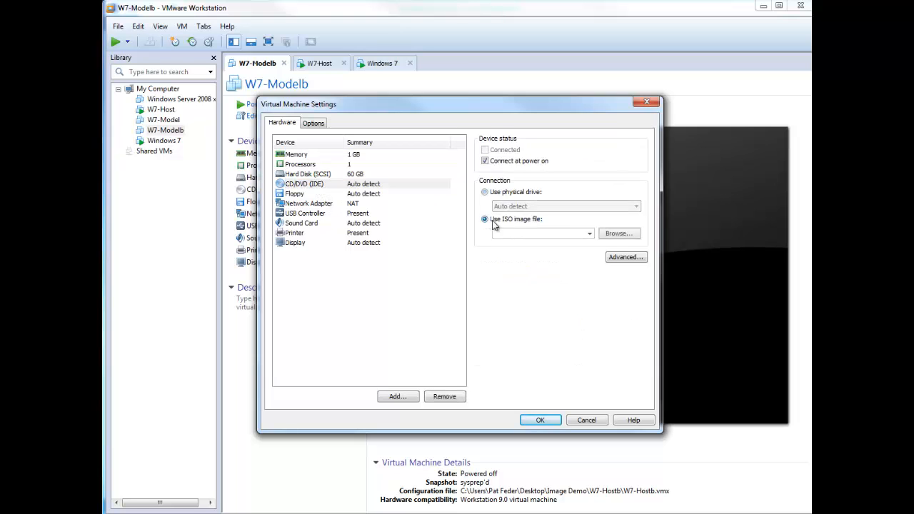
{"action": "left_click", "coordinate": [618, 233]}
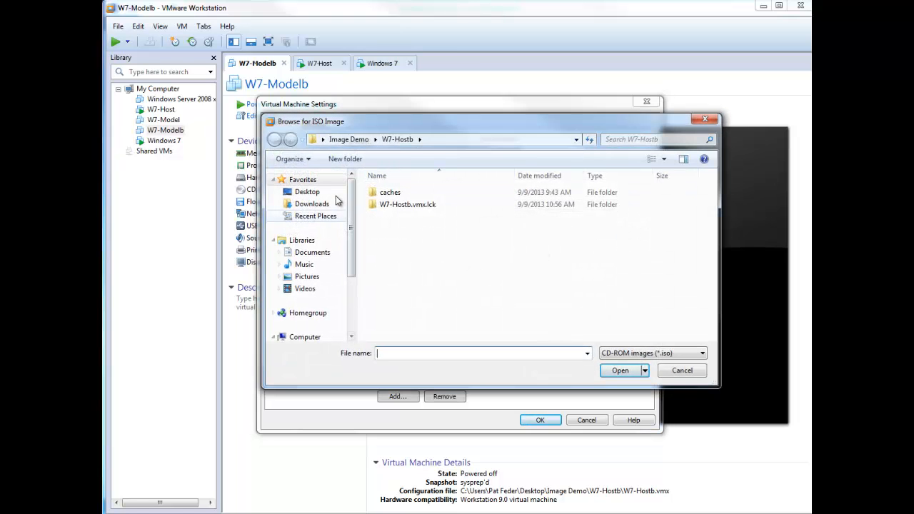
{"action": "left_click", "coordinate": [307, 191]}
{"action": "left_click", "coordinate": [542, 282]}
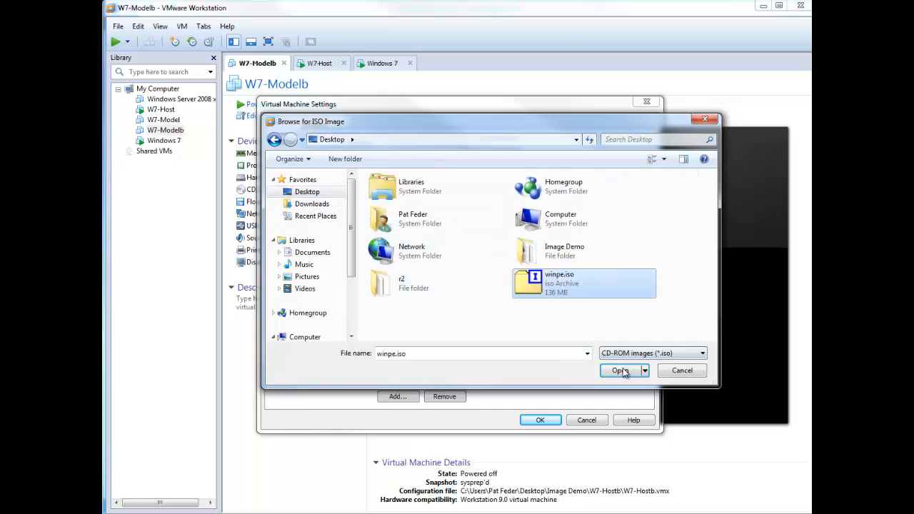
{"action": "left_click", "coordinate": [622, 372]}
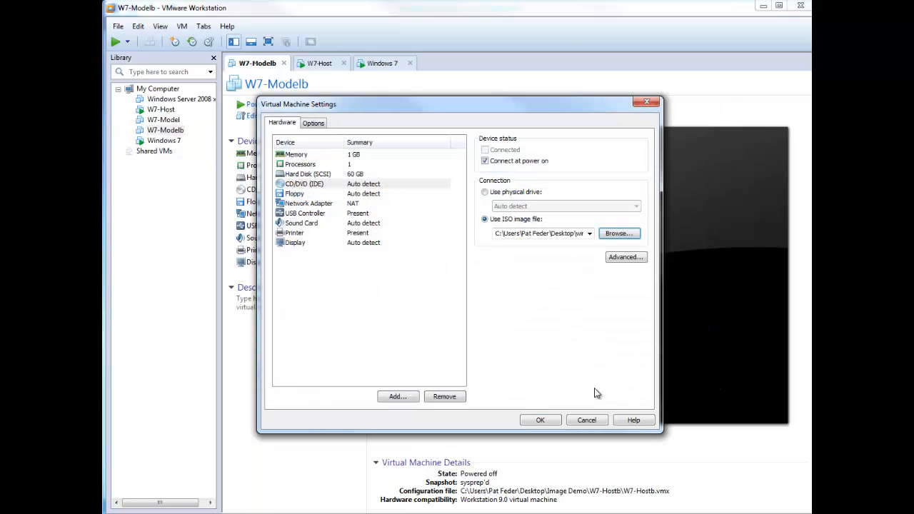
{"action": "left_click", "coordinate": [539, 420]}
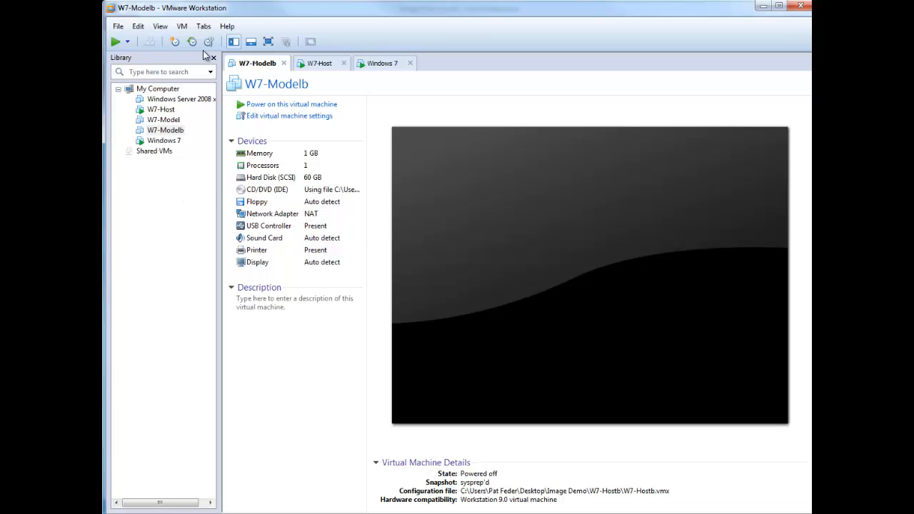
Power on W7-Modelb to its BIOS, declining the floppy connection and dismissing the removable devices hint
{"action": "left_click", "coordinate": [182, 26]}
{"action": "mouse_move", "coordinate": [197, 44]}
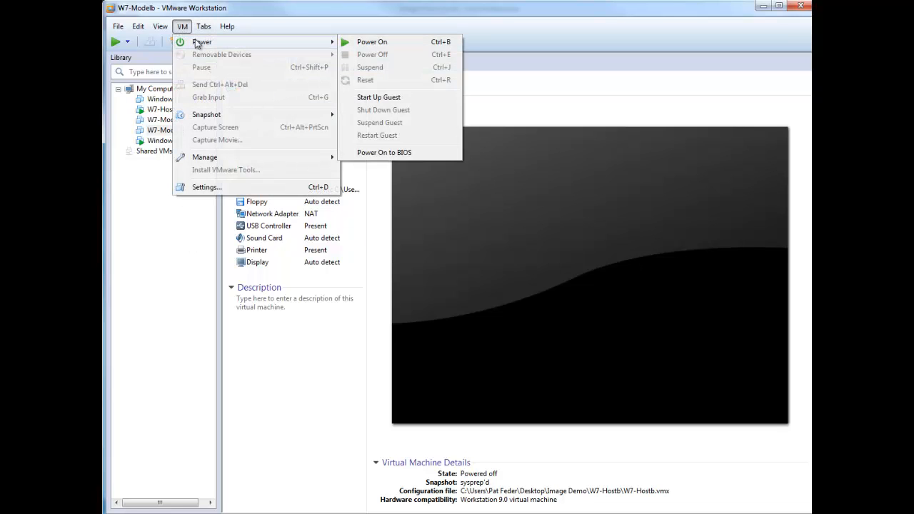
{"action": "left_click", "coordinate": [389, 154]}
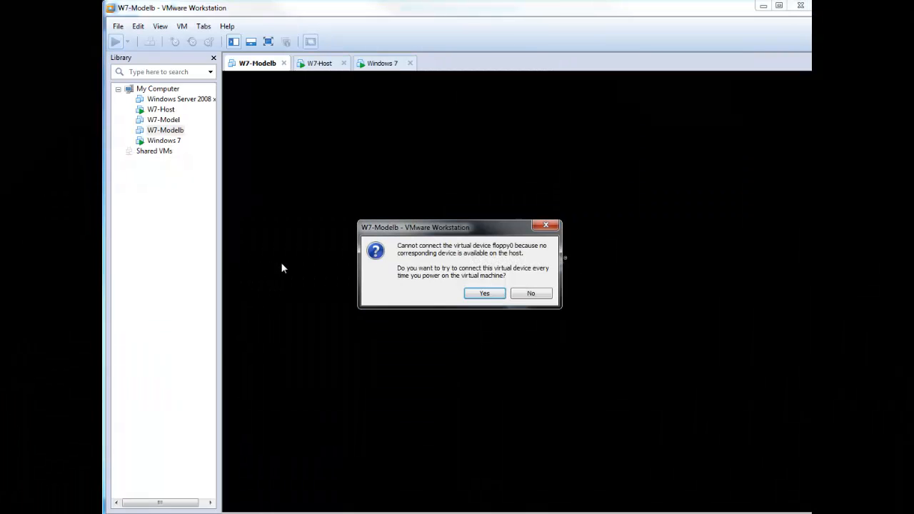
{"action": "left_click", "coordinate": [531, 294]}
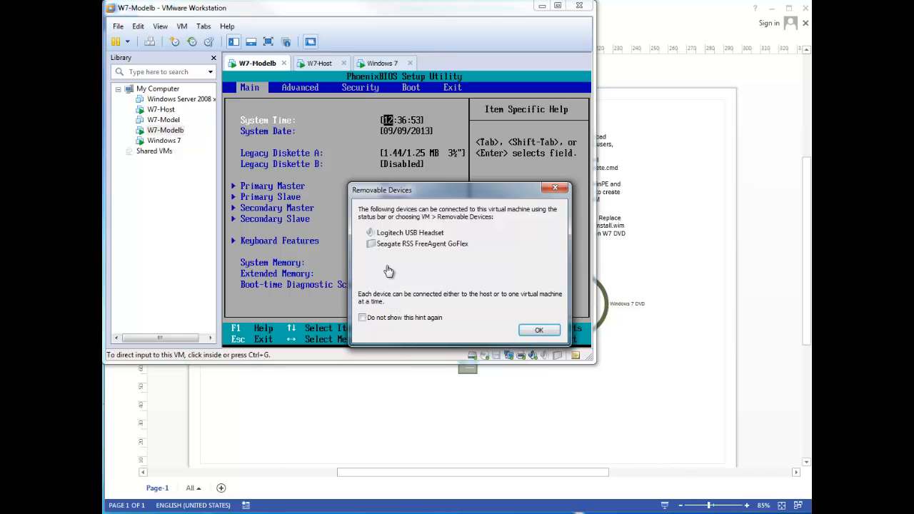
{"action": "key", "text": "Return"}
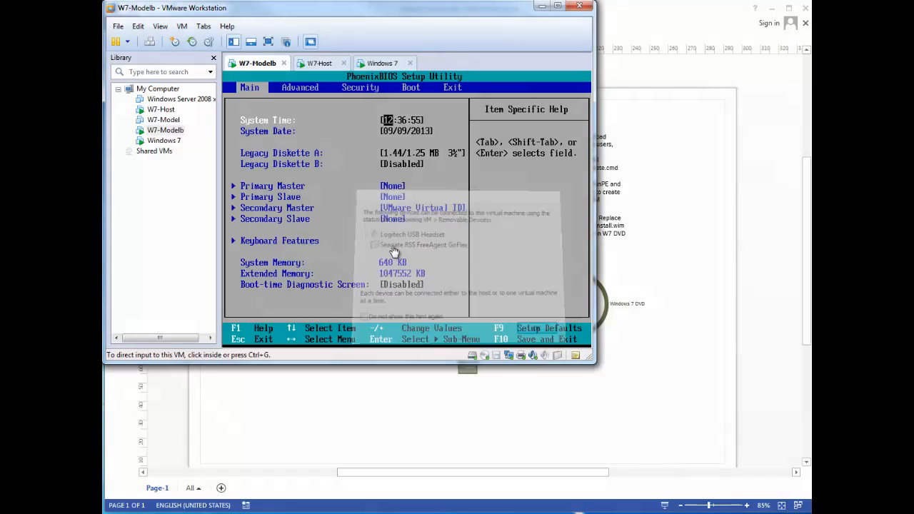
Connect the Seagate FreeAgent GoFlex USB drive to W7-Modelb, disconnecting it from the host
{"action": "right_click", "coordinate": [558, 357]}
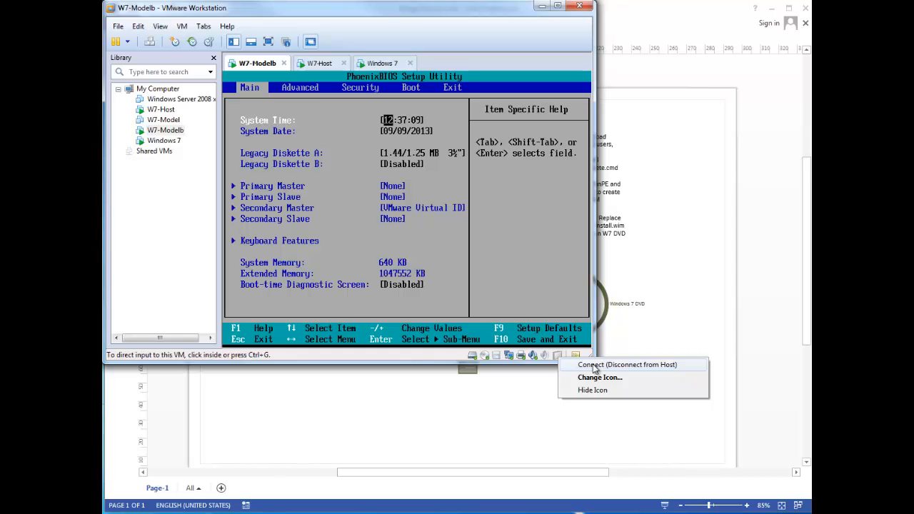
{"action": "left_click", "coordinate": [594, 365]}
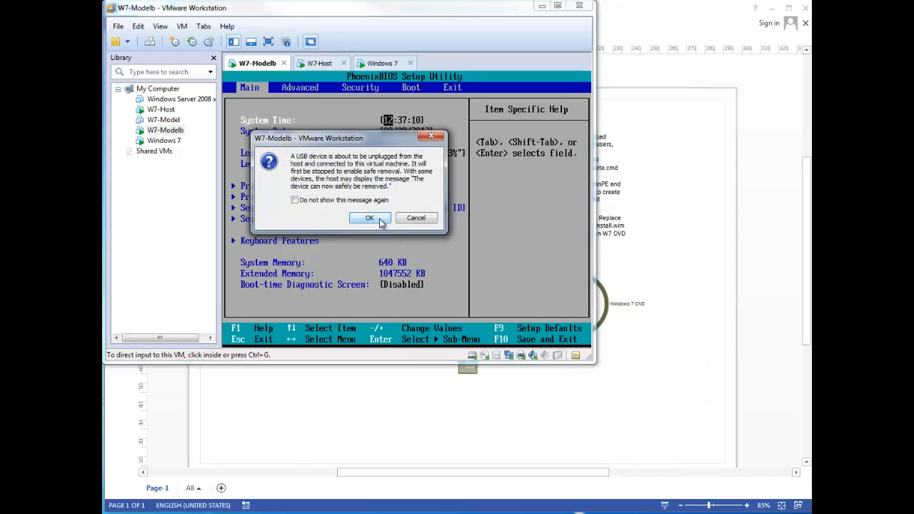
{"action": "left_click", "coordinate": [370, 219]}
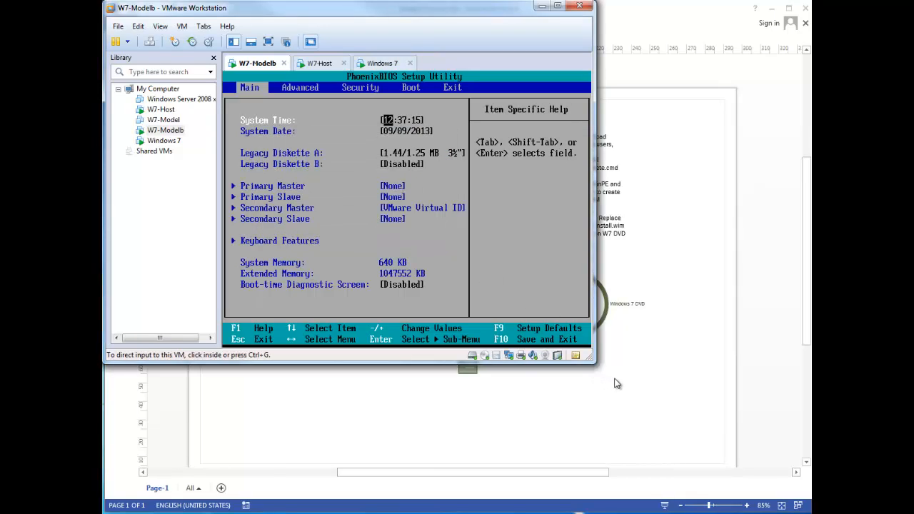
Move CD-ROM Drive above Hard Drive in the BIOS boot order
{"action": "left_click", "coordinate": [426, 104]}
{"action": "key", "text": "Right"}
{"action": "key", "text": "Right"}
{"action": "key", "text": "Right"}
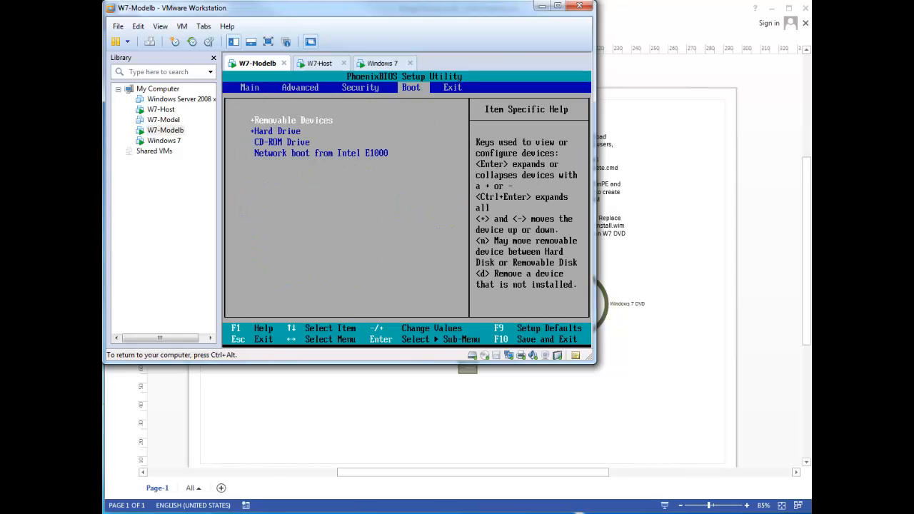
{"action": "key", "text": "Down"}
{"action": "key", "text": "Down"}
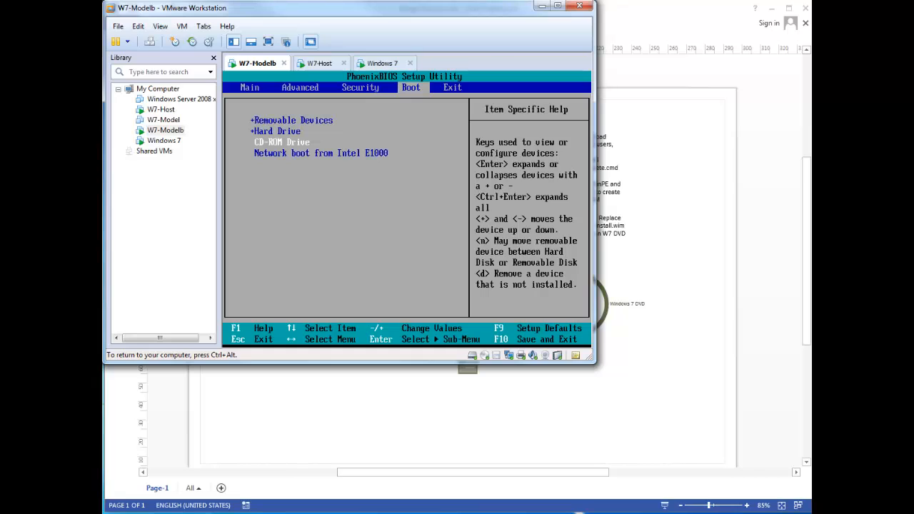
{"action": "key", "text": "minus"}
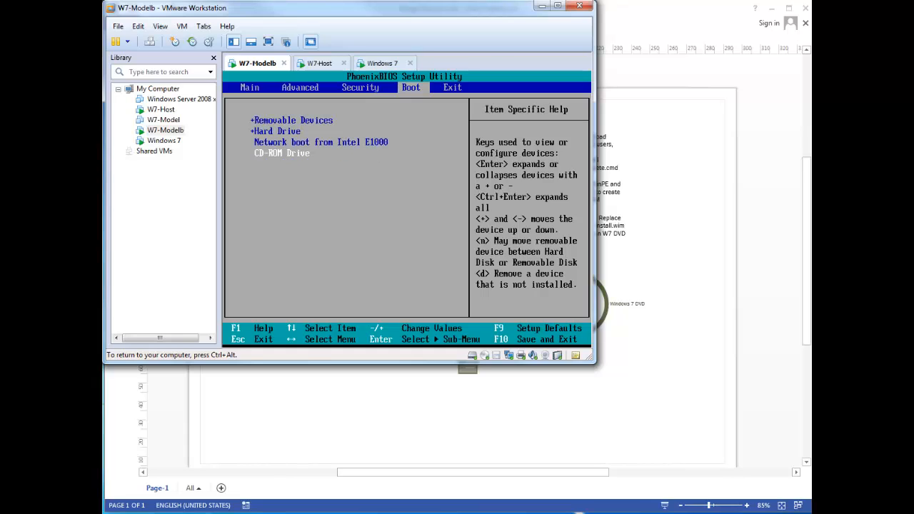
{"action": "key", "text": "plus"}
{"action": "key", "text": "plus"}
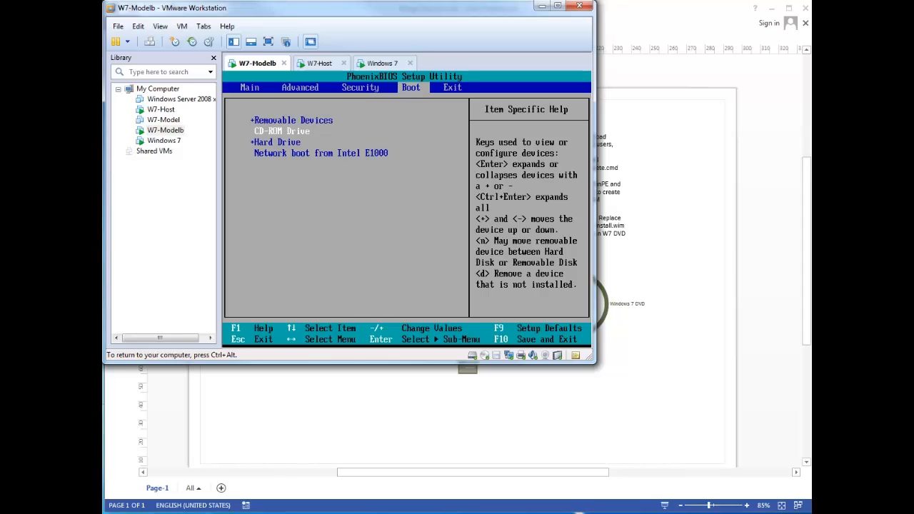
Save the BIOS configuration, exit setup, and boot the virtual machine from the WinPE CD
{"action": "key", "text": "F10"}
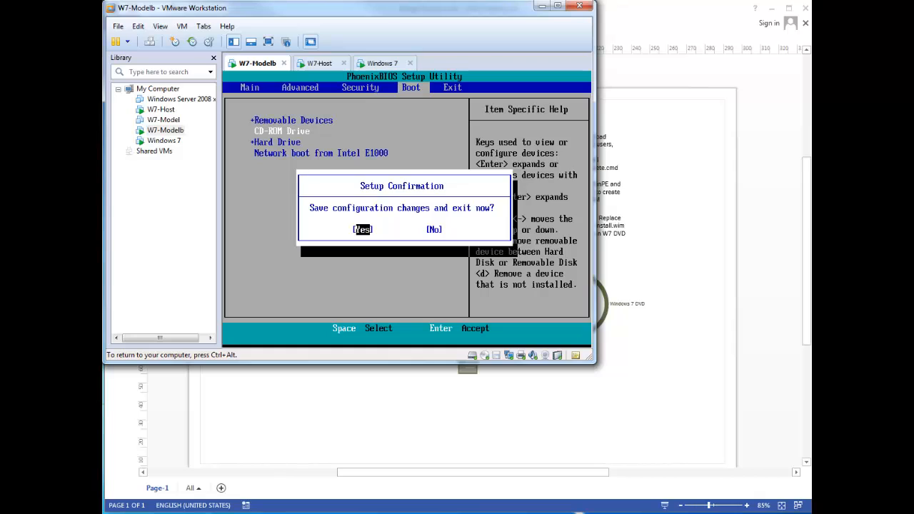
{"action": "key", "text": "Return"}
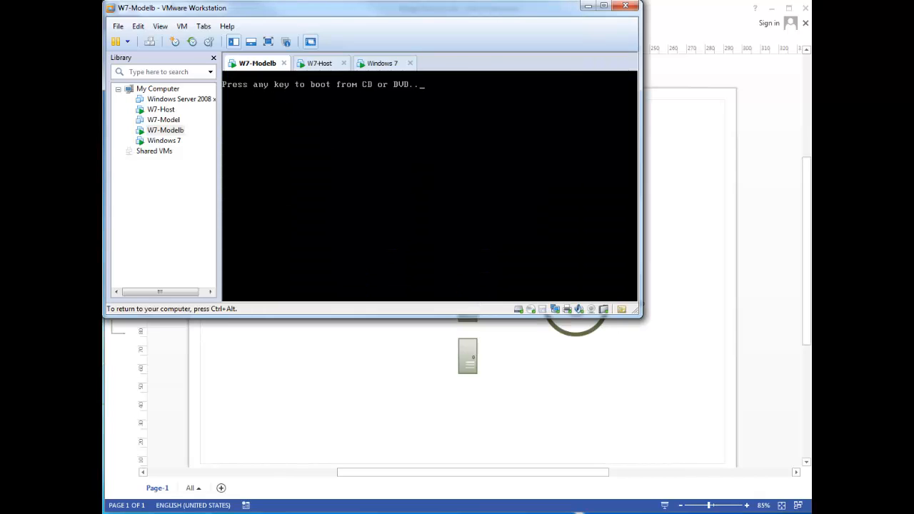
{"action": "key", "text": "Return"}
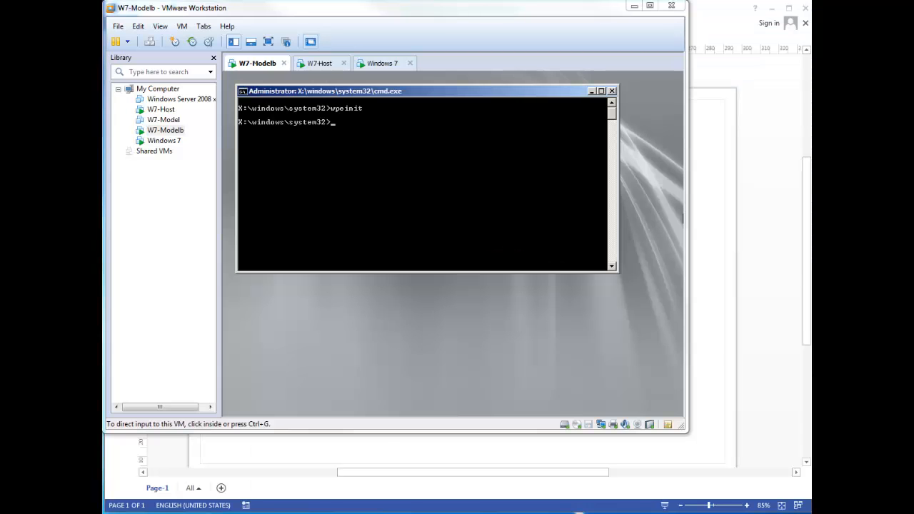
Start diskpart in the WinPE command prompt and list the disks and volumes to identify their drive letters
{"action": "left_click", "coordinate": [342, 179]}
{"action": "type", "text": "d"}
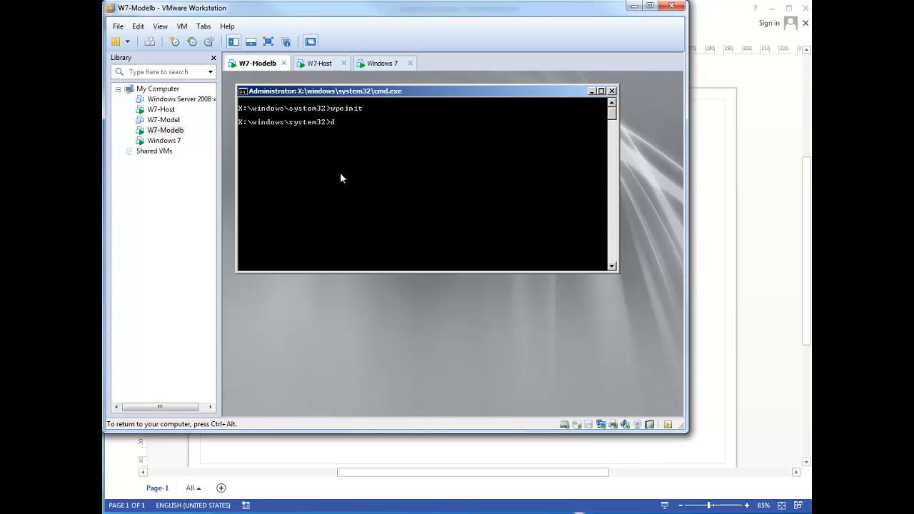
{"action": "type", "text": "iskpart"}
{"action": "key", "text": "Return"}
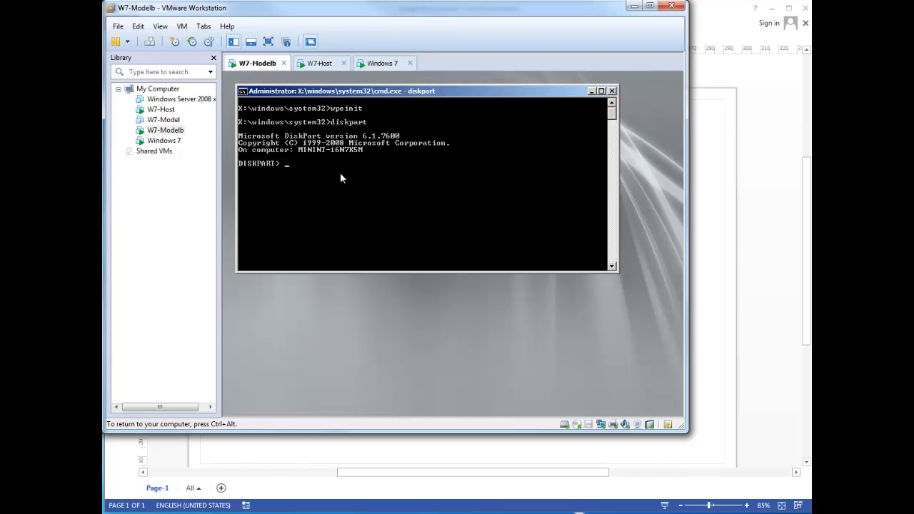
{"action": "type", "text": "list disk"}
{"action": "key", "text": "Return"}
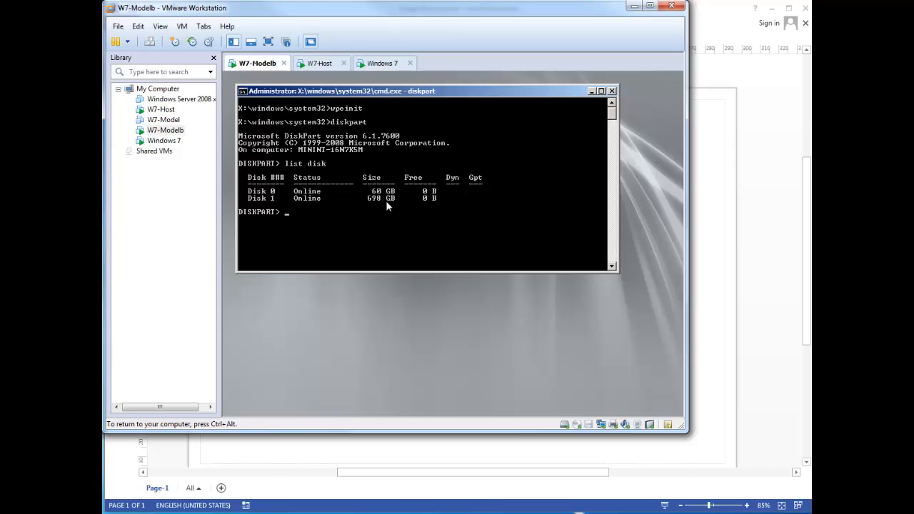
{"action": "type", "text": "list volume"}
{"action": "key", "text": "Return"}
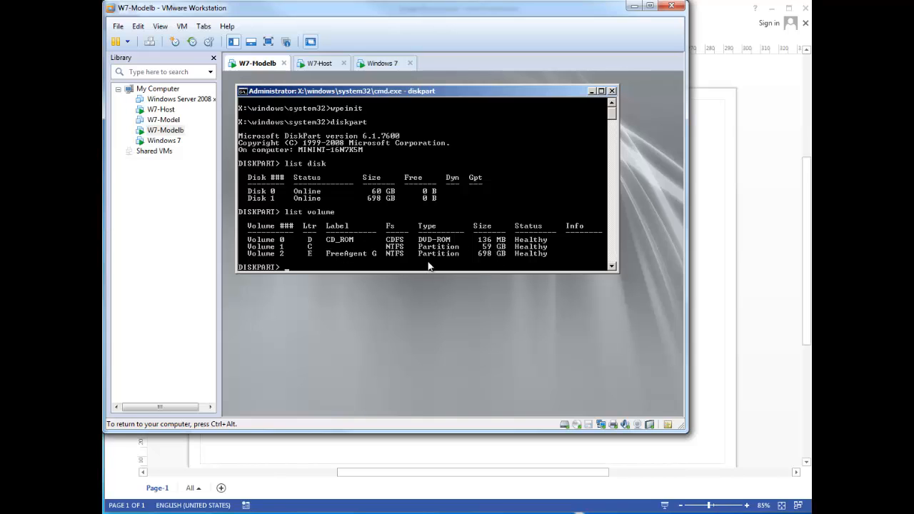
Exit diskpart and return to the WinPE command prompt
{"action": "key", "text": "Return"}
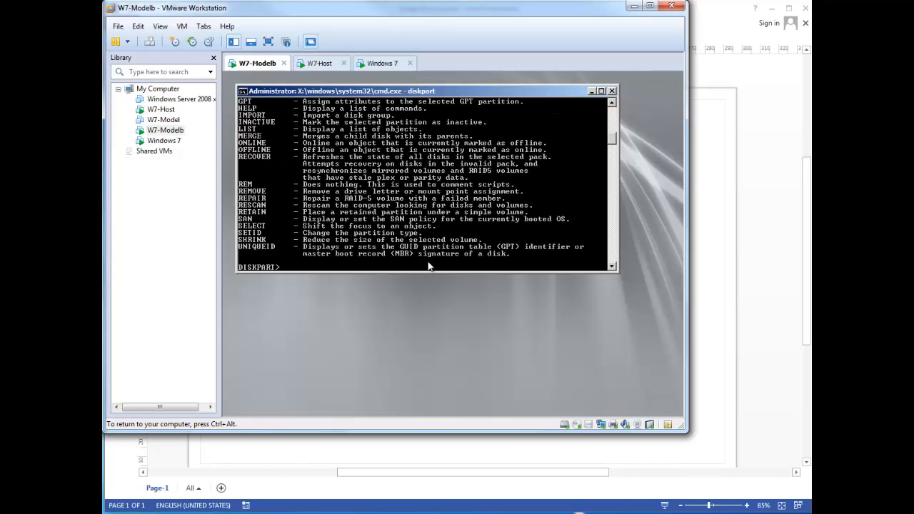
{"action": "type", "text": "exit"}
{"action": "key", "text": "Return"}
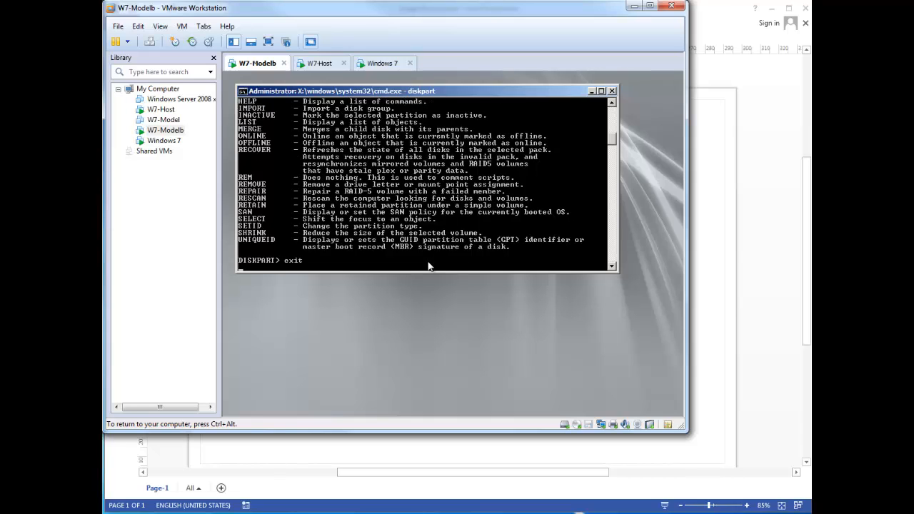
{"action": "key", "text": "ctrl+alt"}
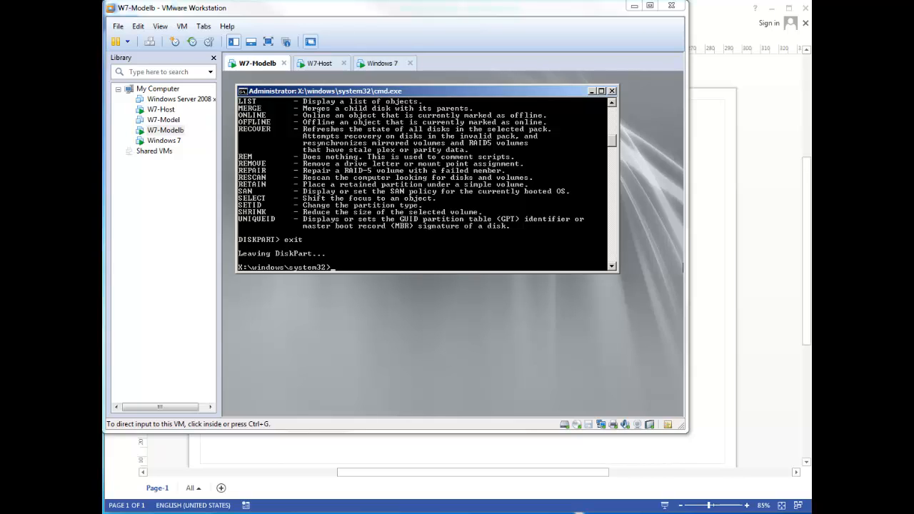
Capture the C: drive with d:\imagex to e:\ImageDemo.wim, naming the image "ImageDemo"
{"action": "left_click", "coordinate": [361, 255]}
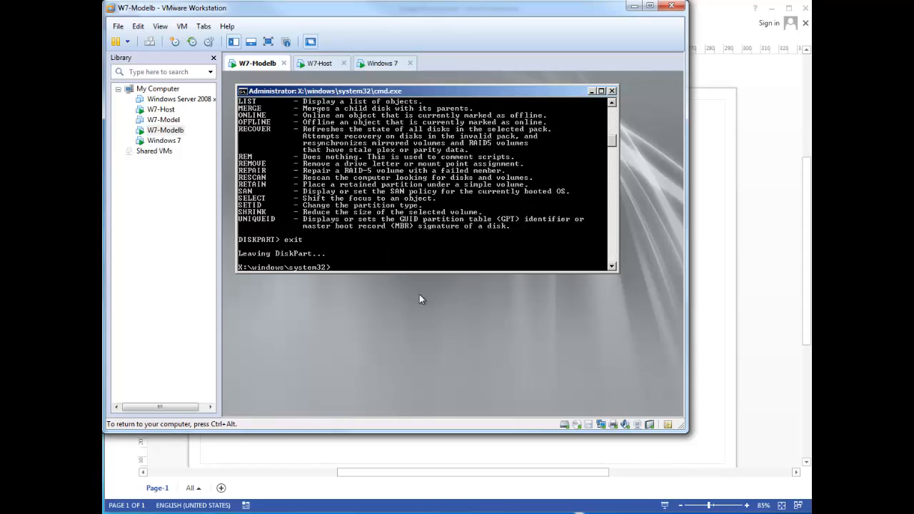
{"action": "type", "text": "d"}
{"action": "type", "text": "apture c: e:\\ImageDemo"}
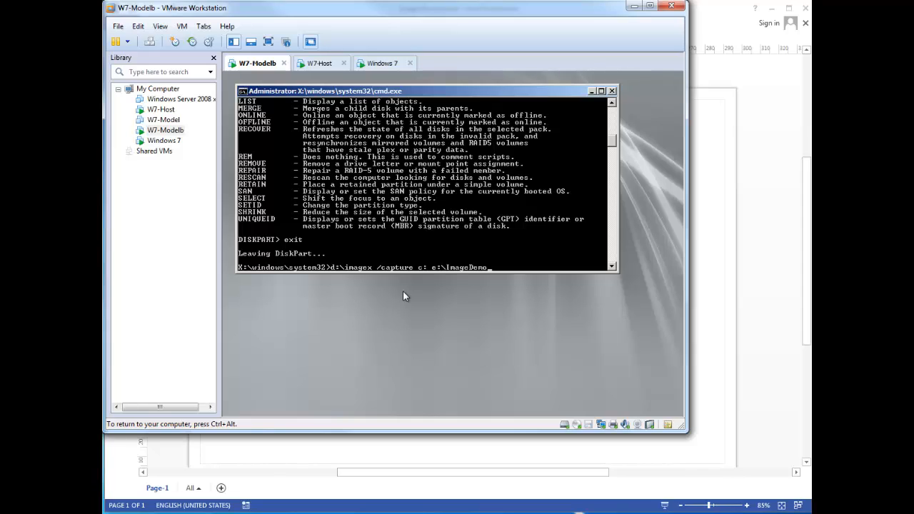
{"action": "type", "text": ".wim \"ImageDemo"}
{"action": "key", "text": "Return"}
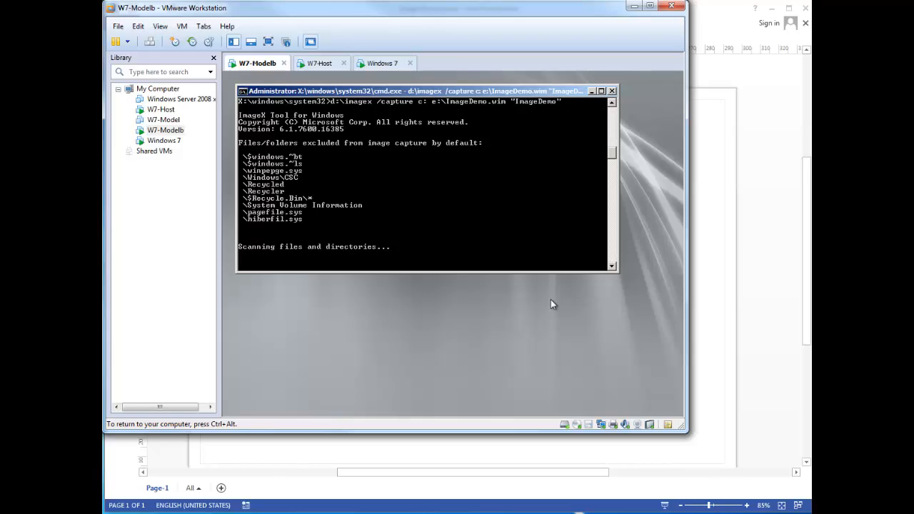
{"action": "key", "text": "ctrl+alt"}
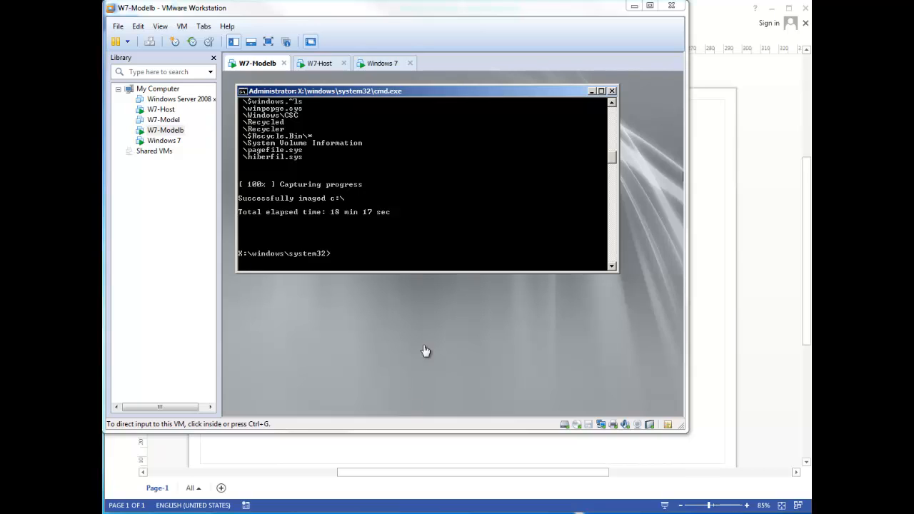
List the contents of drive E: to check for the captured image file, and clear the command prompt screen
{"action": "left_click", "coordinate": [421, 242]}
{"action": "type", "text": "dir"}
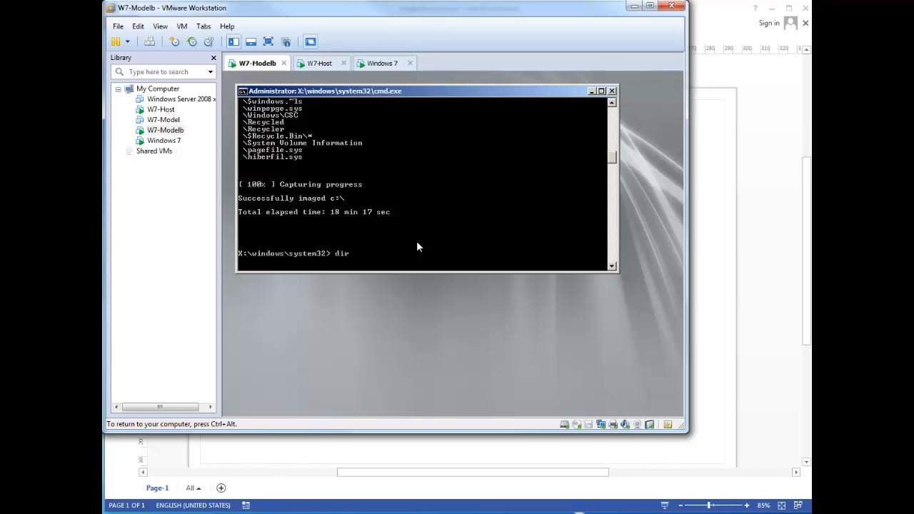
{"action": "type", "text": " e:"}
{"action": "key", "text": "Return"}
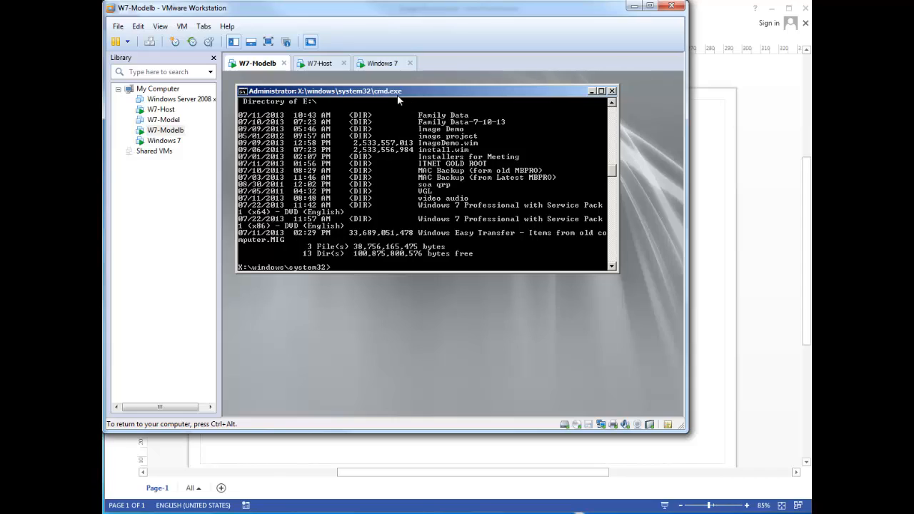
{"action": "type", "text": "ls"}
{"action": "key", "text": "Return"}
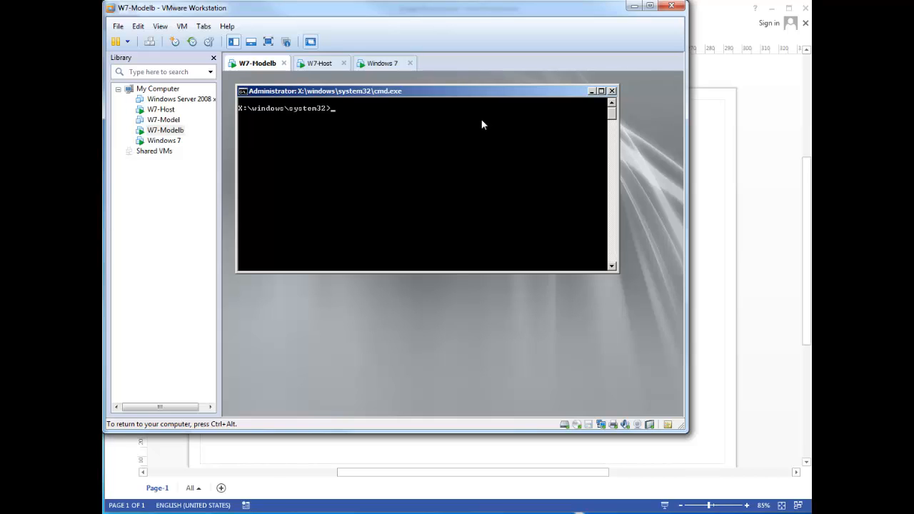
Check the imaging process diagram in Visio, and disconnect the external USB drive from W7-Modelb to connect it to the host
{"action": "key", "text": "ctrl+alt"}
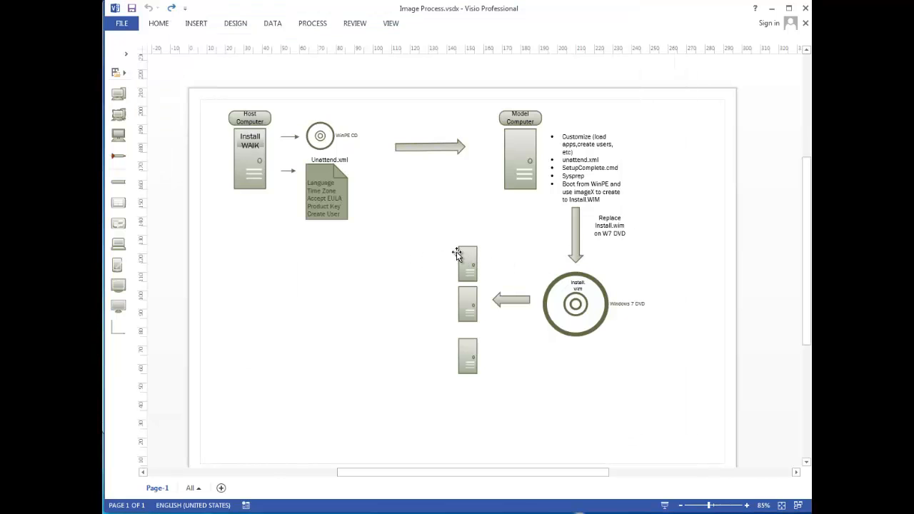
{"action": "mouse_move", "coordinate": [453, 264]}
{"action": "key", "text": "alt+Tab"}
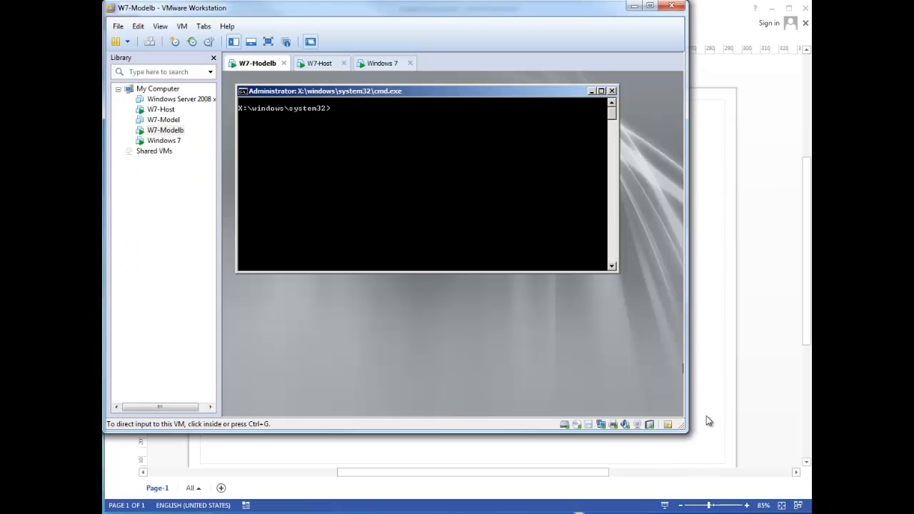
{"action": "right_click", "coordinate": [651, 426]}
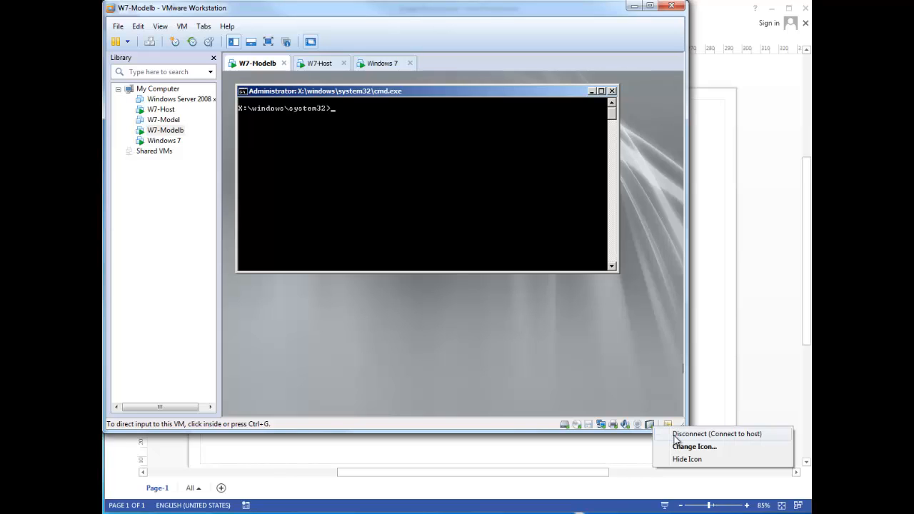
{"action": "left_click", "coordinate": [678, 434]}
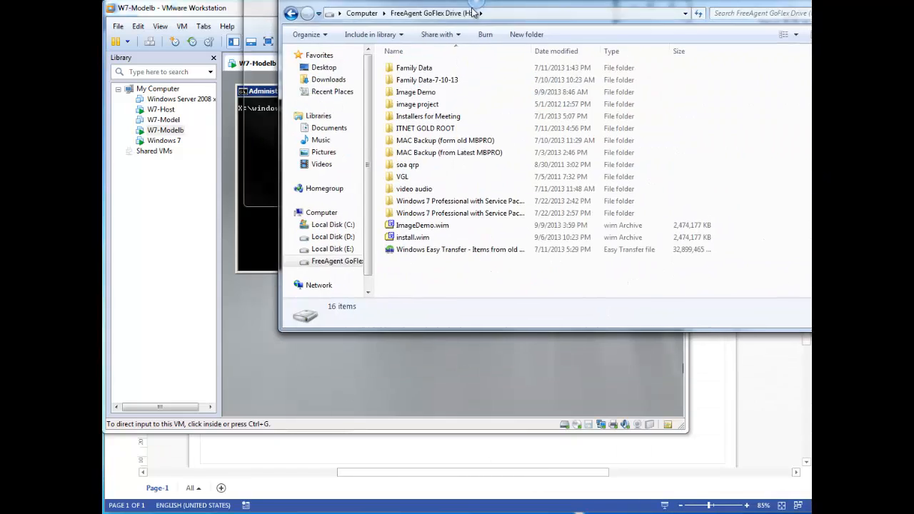
Locate ImageDemo.wim on the FreeAgent GoFlex drive from the host, and close the drive's window
{"action": "left_click_drag", "start_coordinate": [432, 25], "coordinate": [295, 18]}
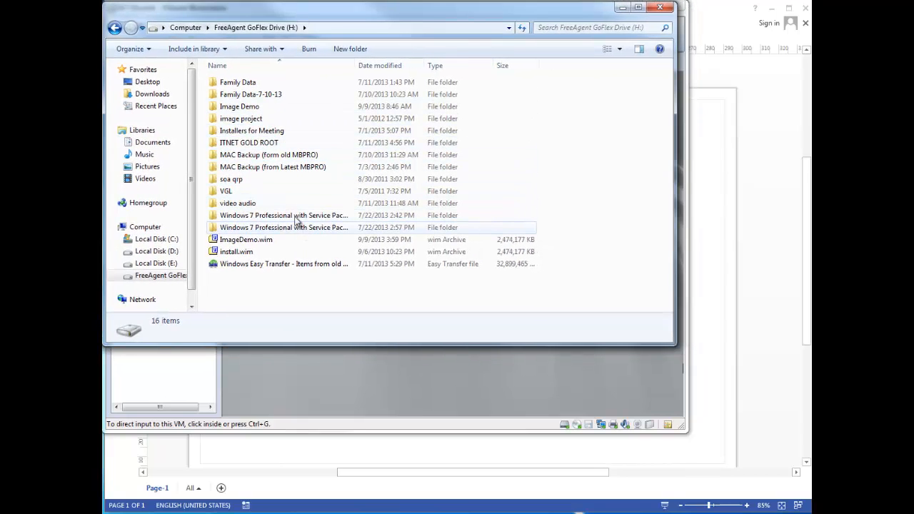
{"action": "left_click", "coordinate": [277, 241]}
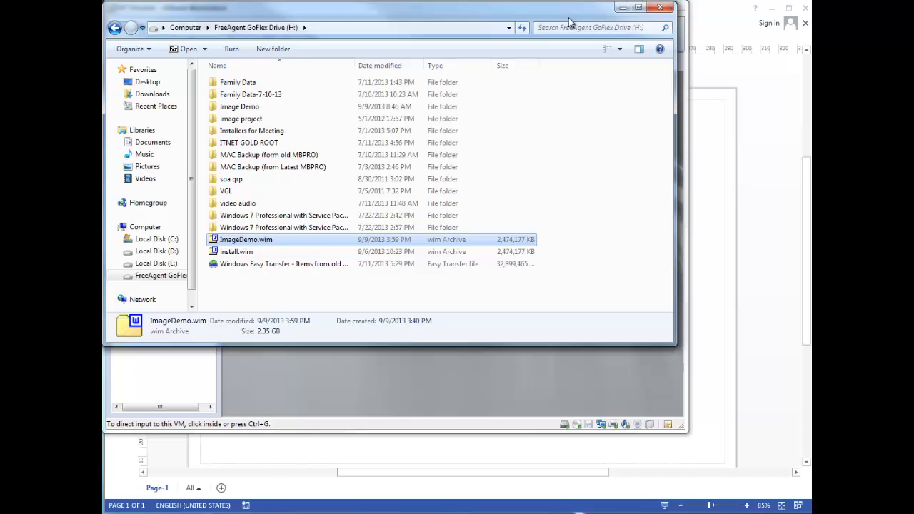
{"action": "left_click", "coordinate": [668, 8]}
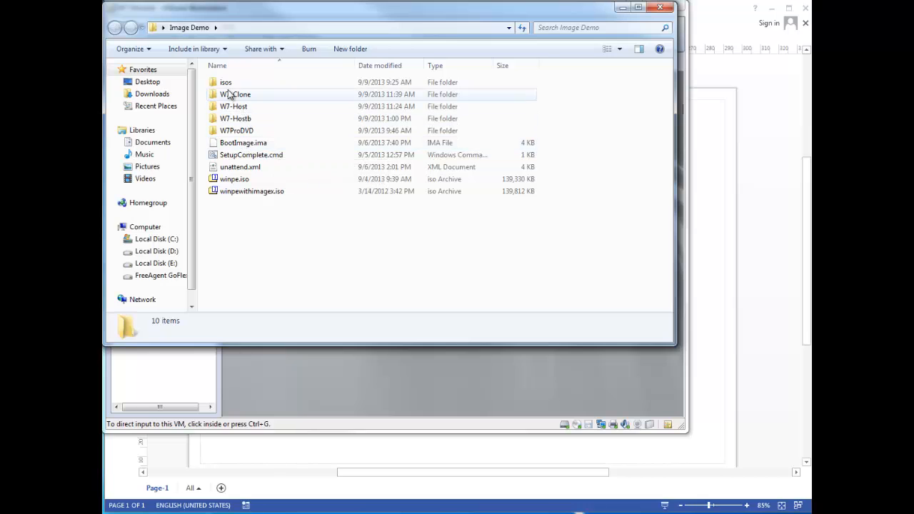
Open the Windows 7 Professional x86 DVD ISO from the isos folder as an archive in 7-Zip
{"action": "double_click", "coordinate": [227, 86]}
{"action": "left_click", "coordinate": [280, 84]}
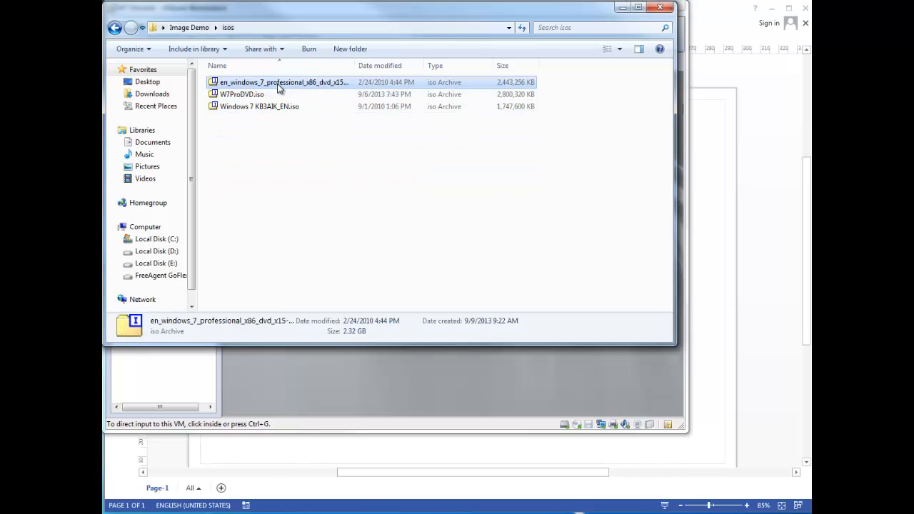
{"action": "left_click", "coordinate": [116, 32]}
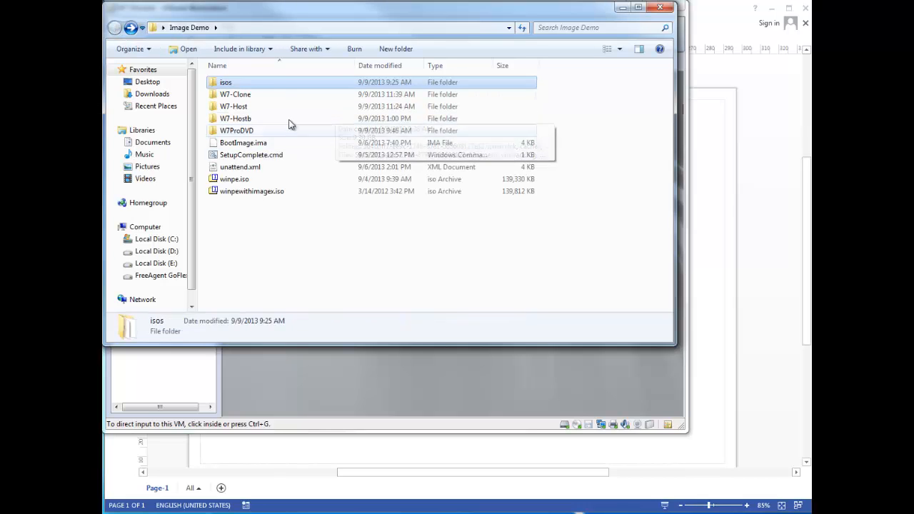
{"action": "double_click", "coordinate": [243, 85]}
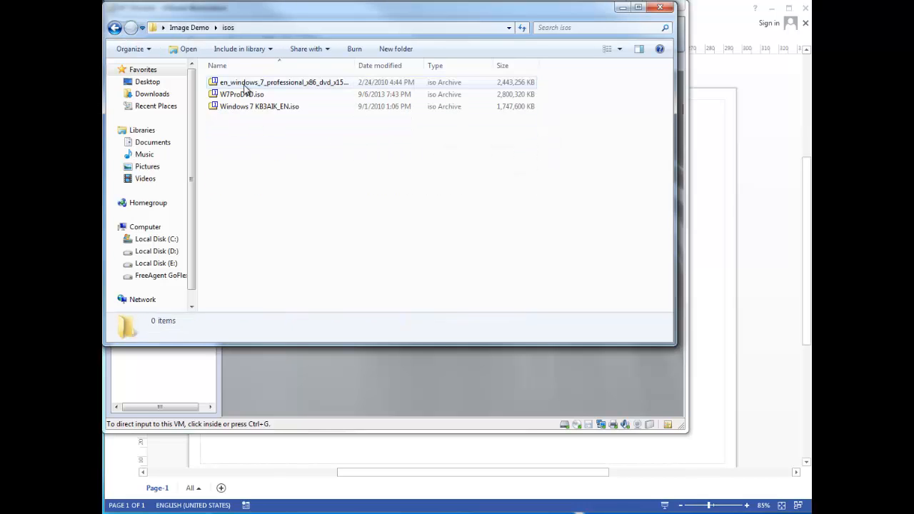
{"action": "left_click", "coordinate": [261, 86]}
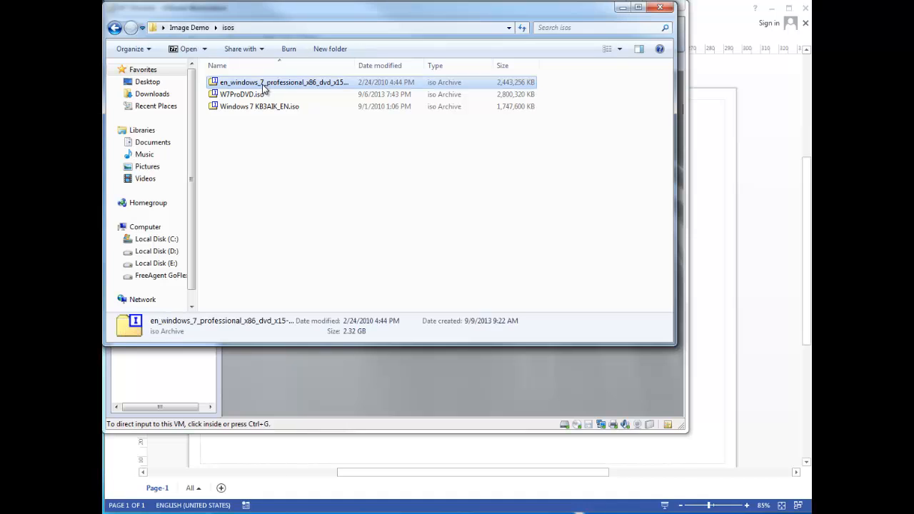
{"action": "right_click", "coordinate": [263, 87]}
{"action": "mouse_move", "coordinate": [310, 107]}
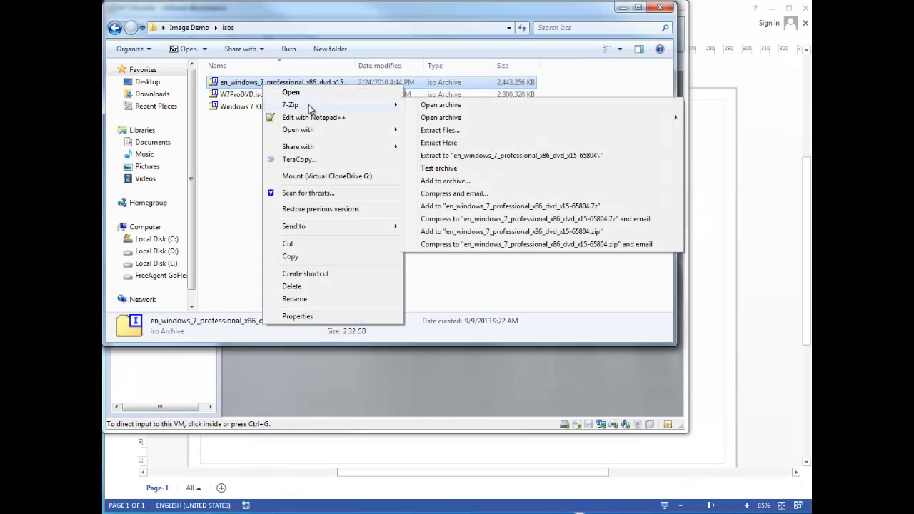
{"action": "left_click", "coordinate": [440, 105]}
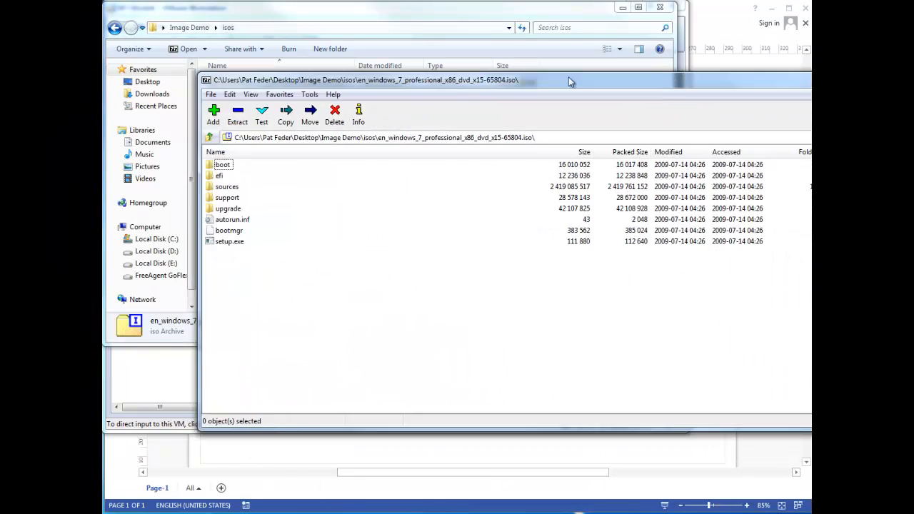
{"action": "left_click_drag", "start_coordinate": [568, 77], "coordinate": [509, 41]}
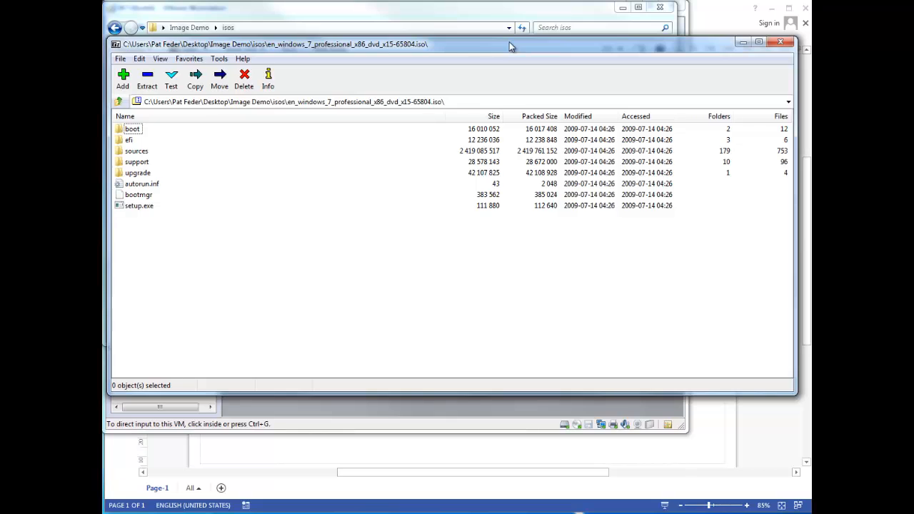
View the extraction options for the ISO's contents, cancel them, and close the archive
{"action": "left_click", "coordinate": [147, 80]}
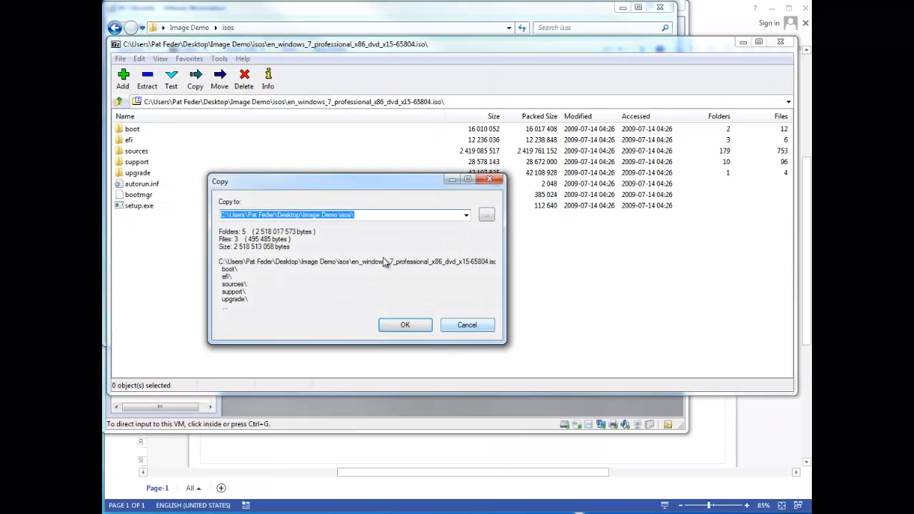
{"action": "left_click", "coordinate": [465, 324]}
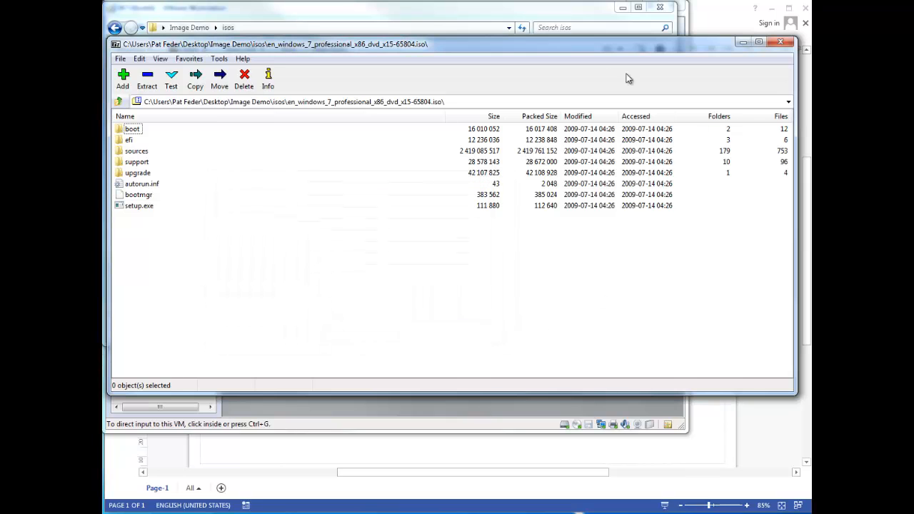
{"action": "left_click", "coordinate": [780, 42]}
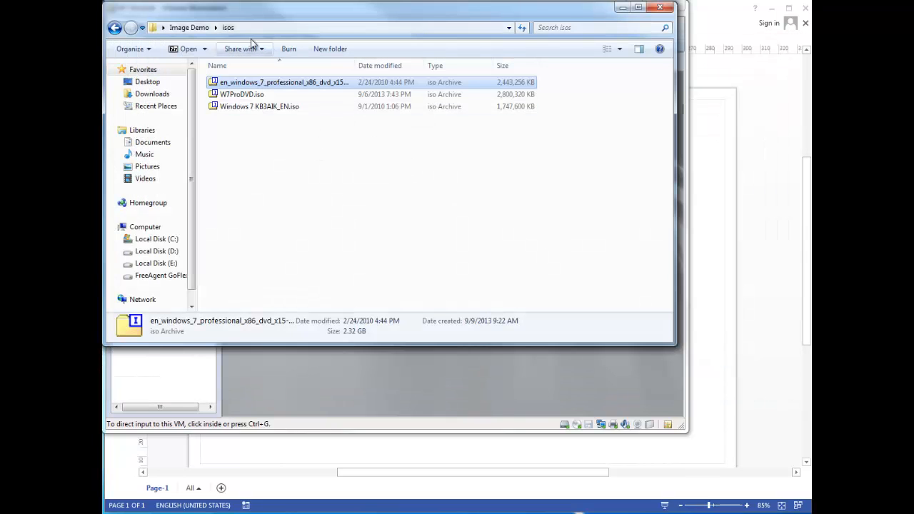
Locate install.wim in the sources folder of the extracted W7ProDVD files
{"action": "left_click", "coordinate": [192, 30]}
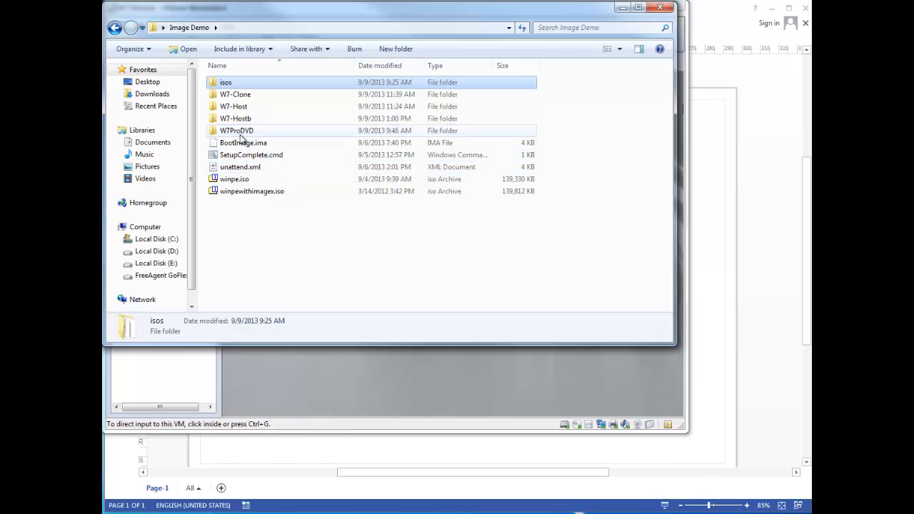
{"action": "double_click", "coordinate": [239, 132]}
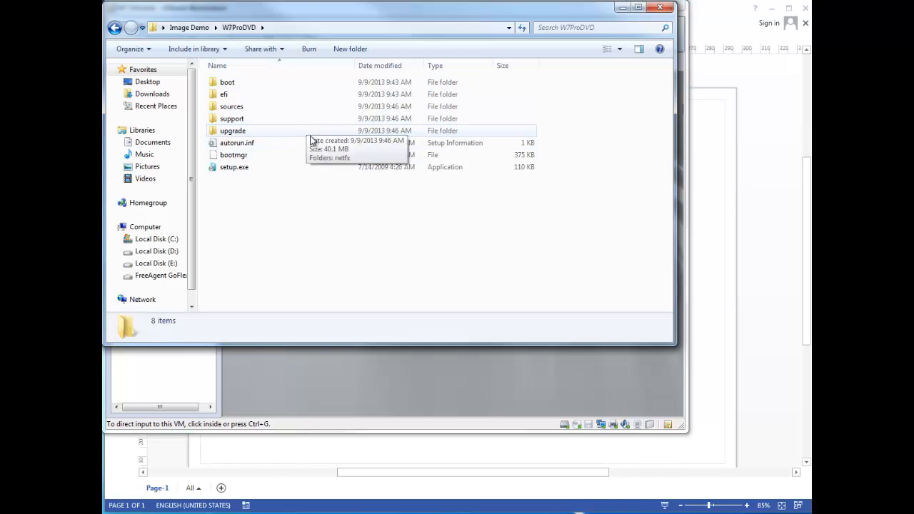
{"action": "double_click", "coordinate": [255, 112]}
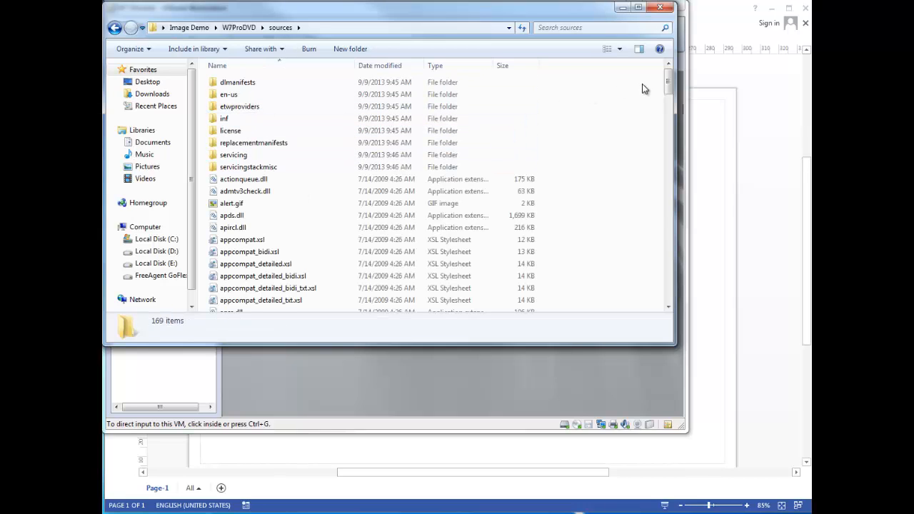
{"action": "left_click_drag", "start_coordinate": [666, 82], "coordinate": [669, 162]}
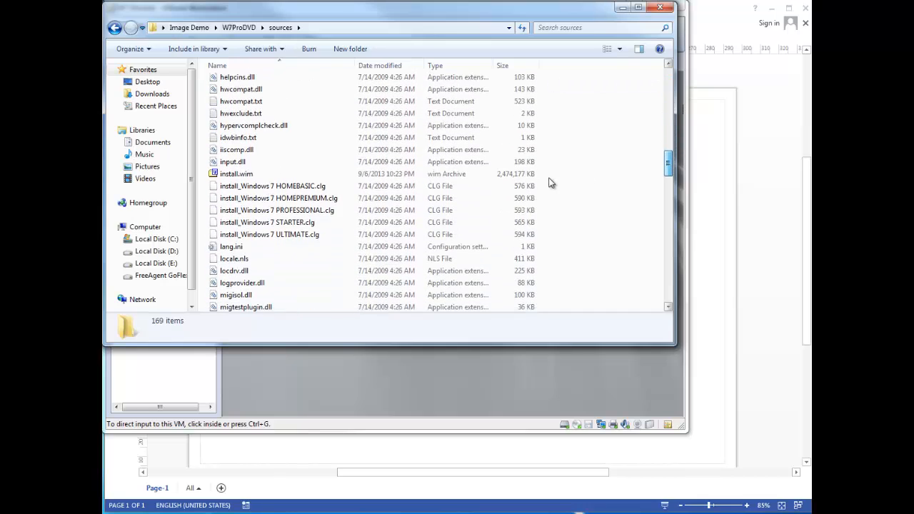
{"action": "left_click", "coordinate": [300, 178]}
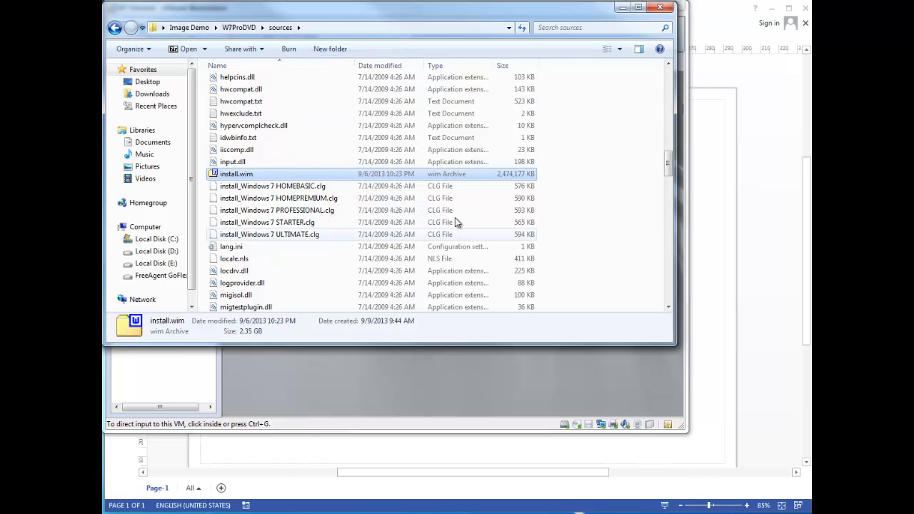
{"action": "left_click_drag", "start_coordinate": [423, 8], "coordinate": [446, 62]}
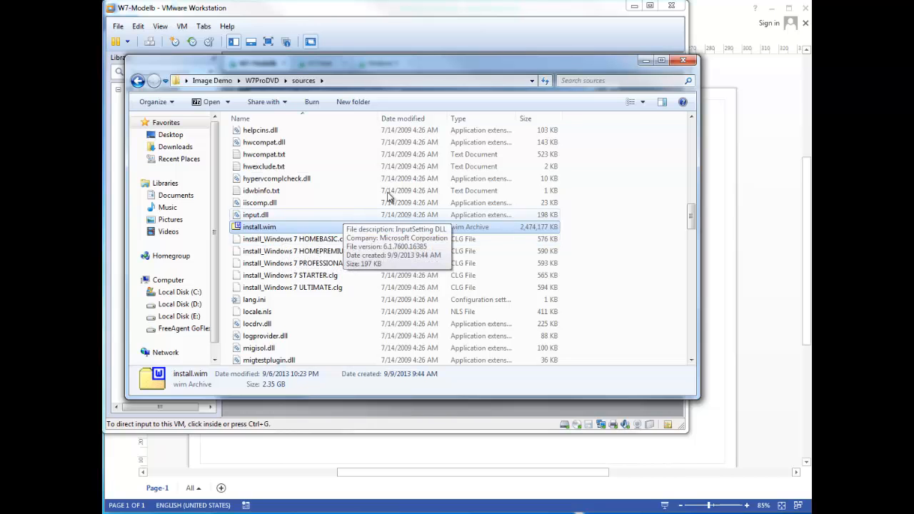
Switch to ImgBurn, choose to create an image file from files/folders, and add the W7ProDVD folder from Image Demo as the source
{"action": "left_click", "coordinate": [262, 80]}
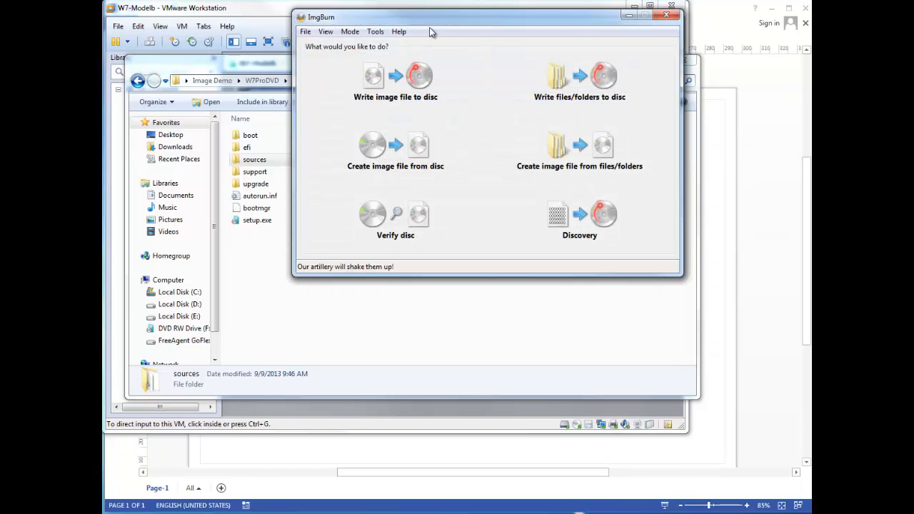
{"action": "left_click_drag", "start_coordinate": [431, 22], "coordinate": [300, 53]}
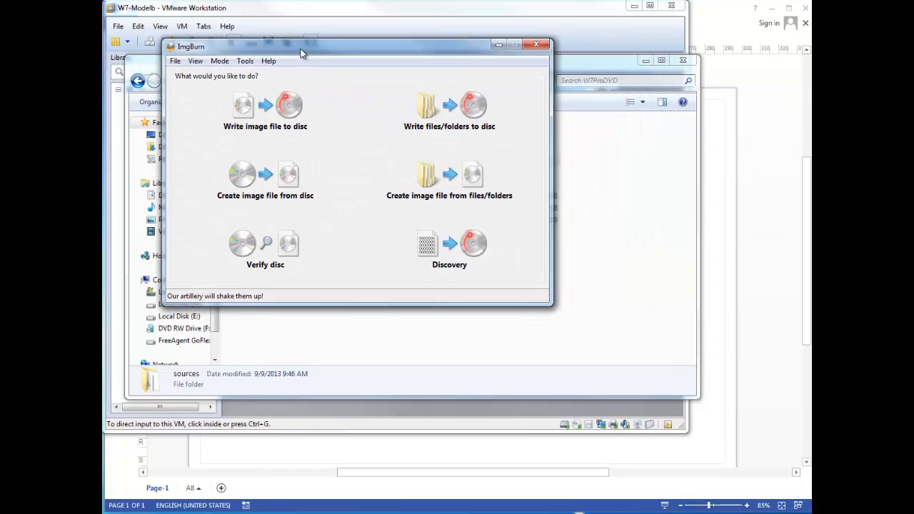
{"action": "left_click", "coordinate": [454, 184]}
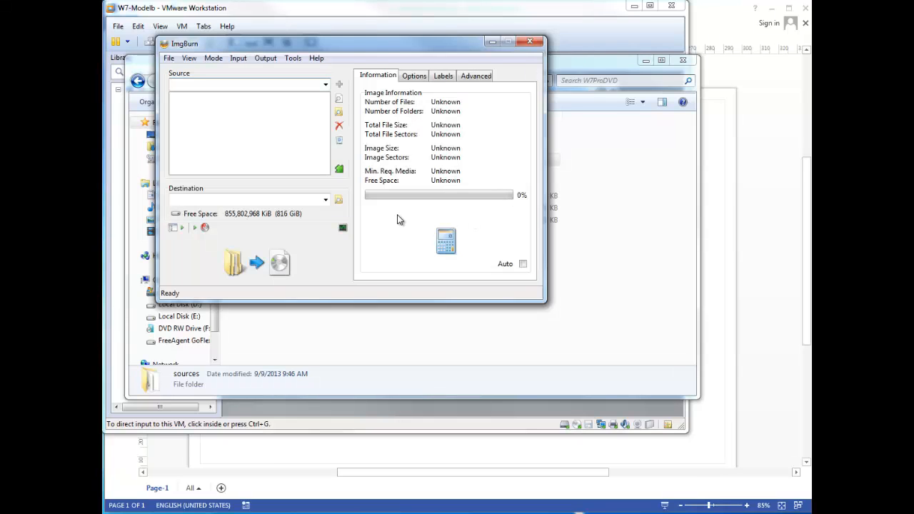
{"action": "left_click", "coordinate": [340, 116]}
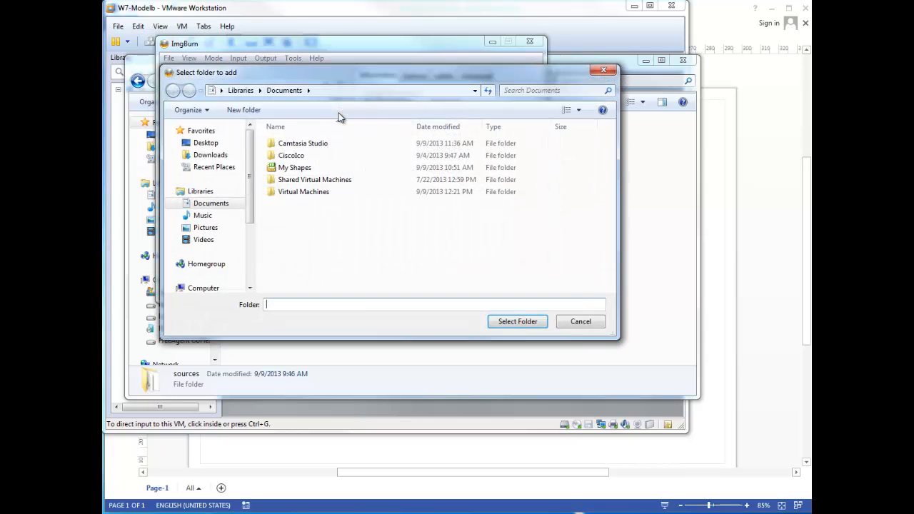
{"action": "left_click", "coordinate": [215, 145]}
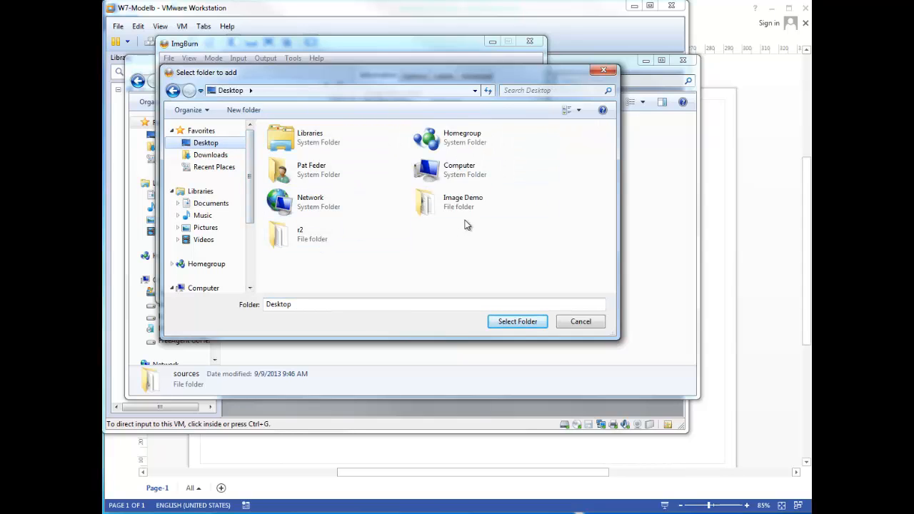
{"action": "left_click", "coordinate": [451, 207]}
{"action": "double_click", "coordinate": [452, 208]}
{"action": "left_click", "coordinate": [310, 197]}
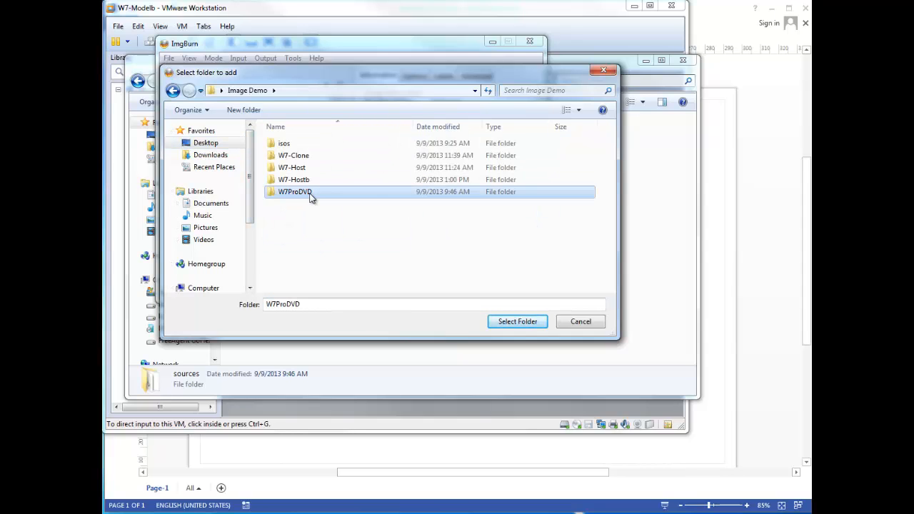
{"action": "left_click", "coordinate": [518, 322]}
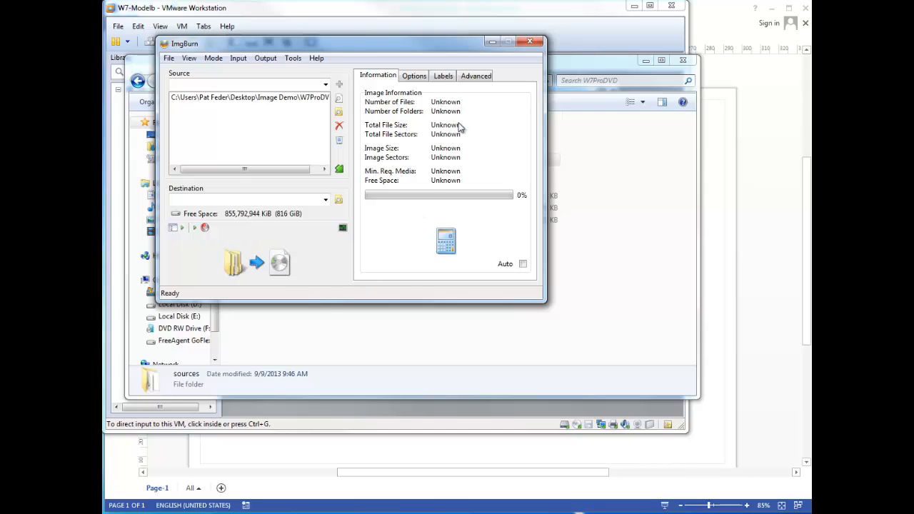
Make the image bootable and choose CdRom (F:) - [GRMCPRFRER_EN_DVD] as the drive for extracting the boot image
{"action": "left_click", "coordinate": [476, 77]}
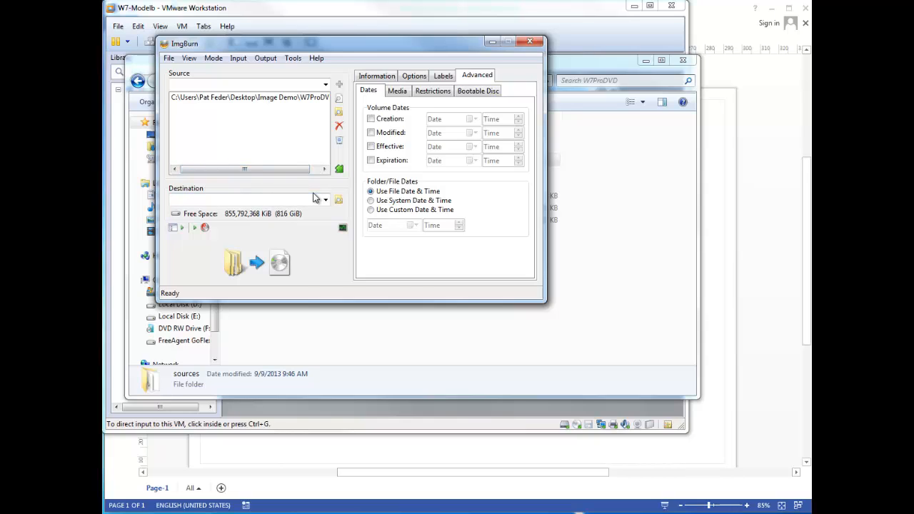
{"action": "left_click", "coordinate": [479, 91]}
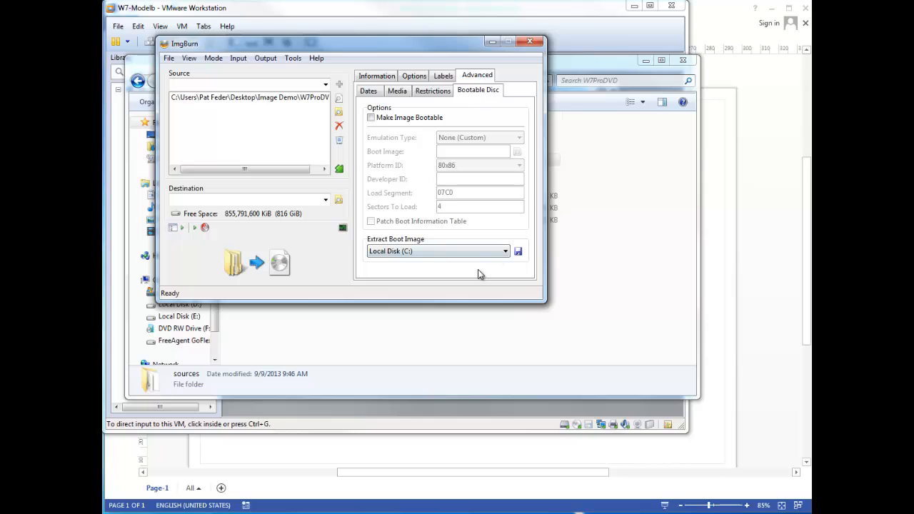
{"action": "left_click", "coordinate": [372, 118]}
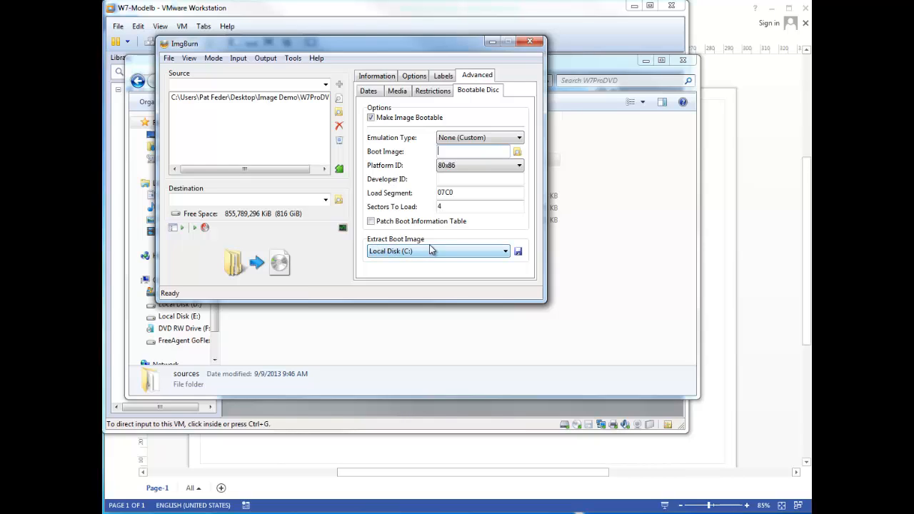
{"action": "left_click", "coordinate": [519, 251]}
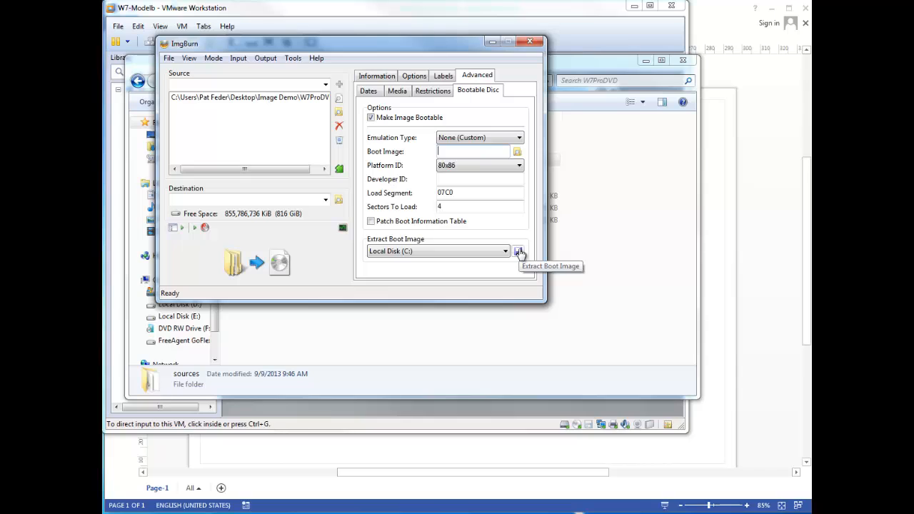
{"action": "left_click", "coordinate": [485, 254]}
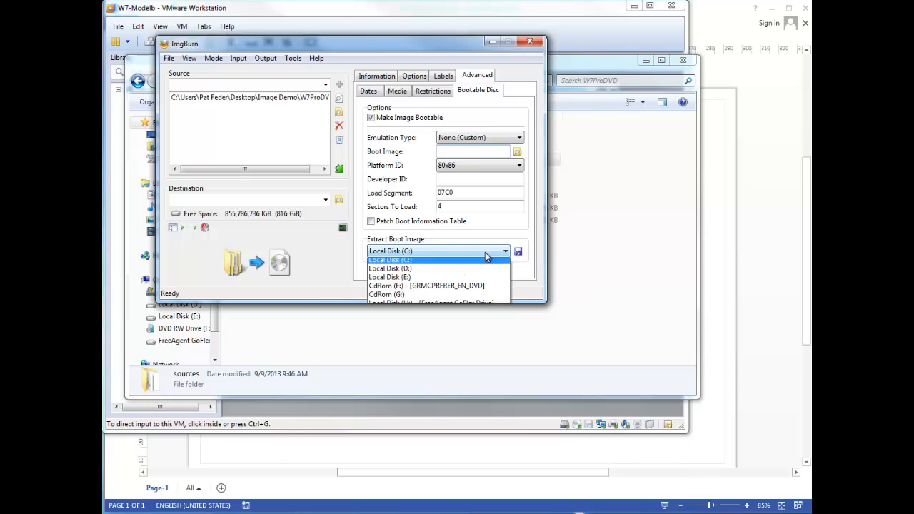
{"action": "left_click", "coordinate": [457, 285]}
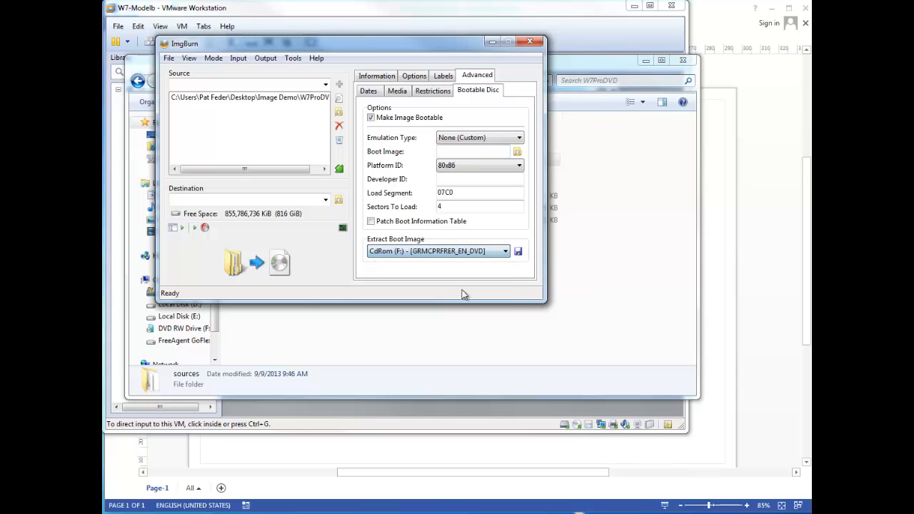
Extract the boot image as BootImage.ima into the Image Demo folder, replacing the existing file, and use it in the current project
{"action": "left_click", "coordinate": [518, 251]}
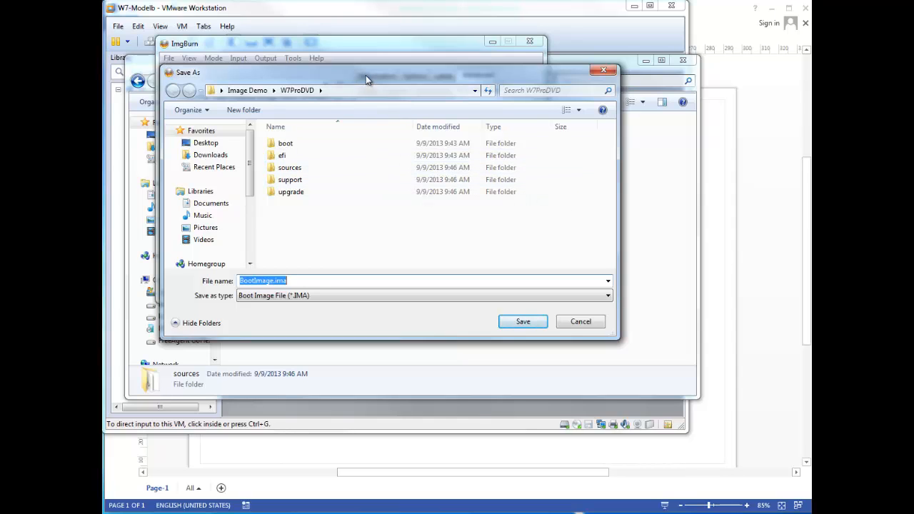
{"action": "left_click", "coordinate": [252, 91]}
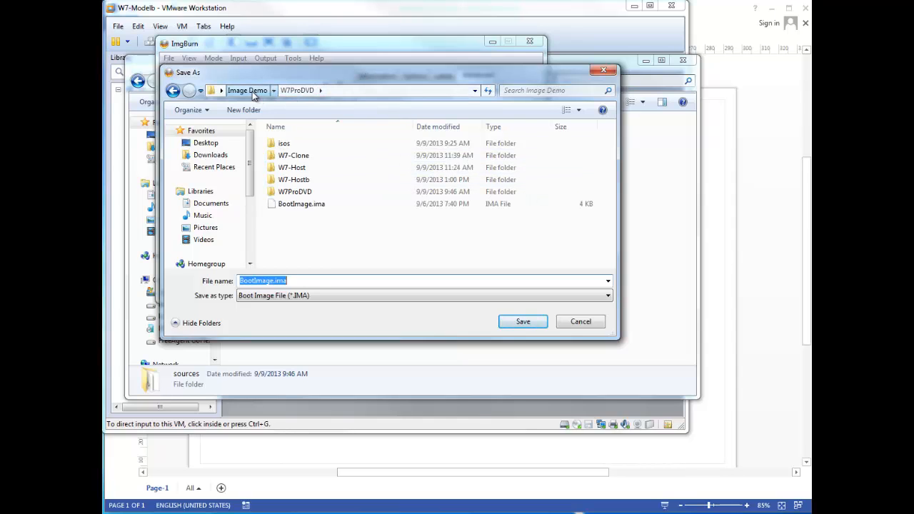
{"action": "left_click", "coordinate": [518, 323]}
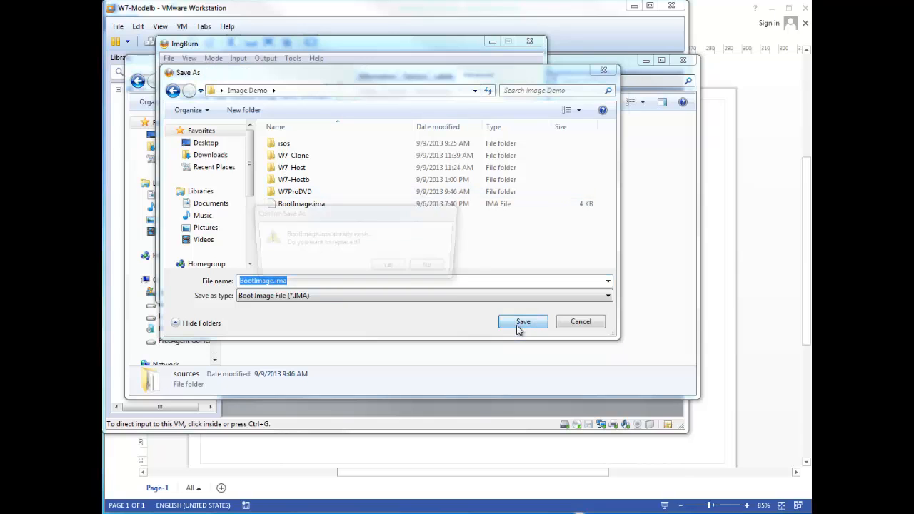
{"action": "left_click", "coordinate": [405, 267]}
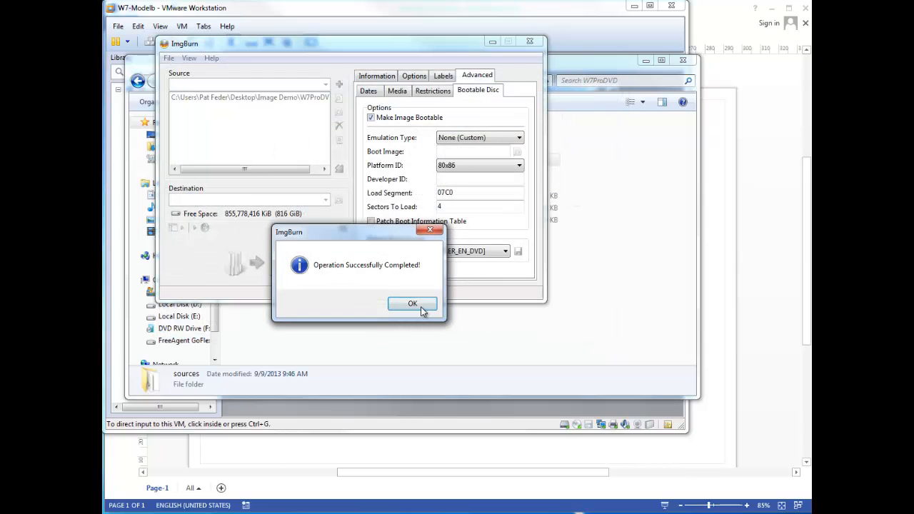
{"action": "left_click", "coordinate": [419, 307]}
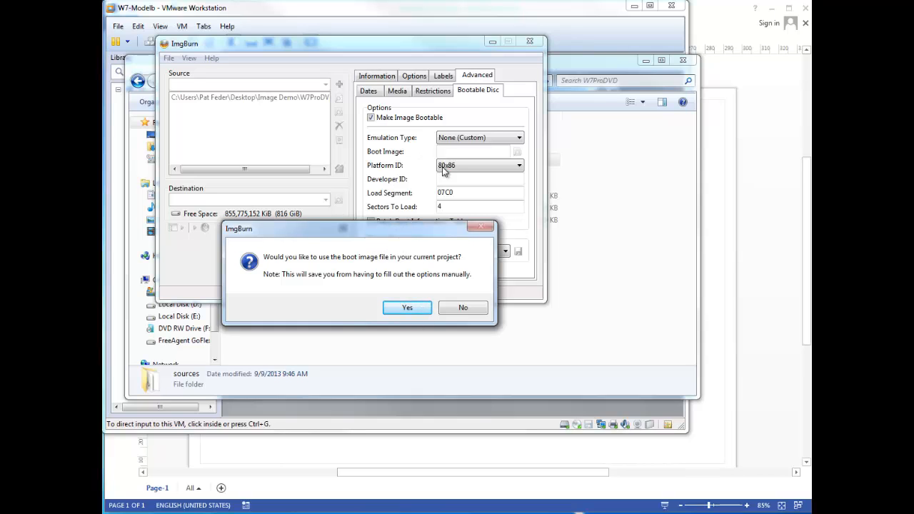
{"action": "left_click_drag", "start_coordinate": [407, 224], "coordinate": [421, 287]}
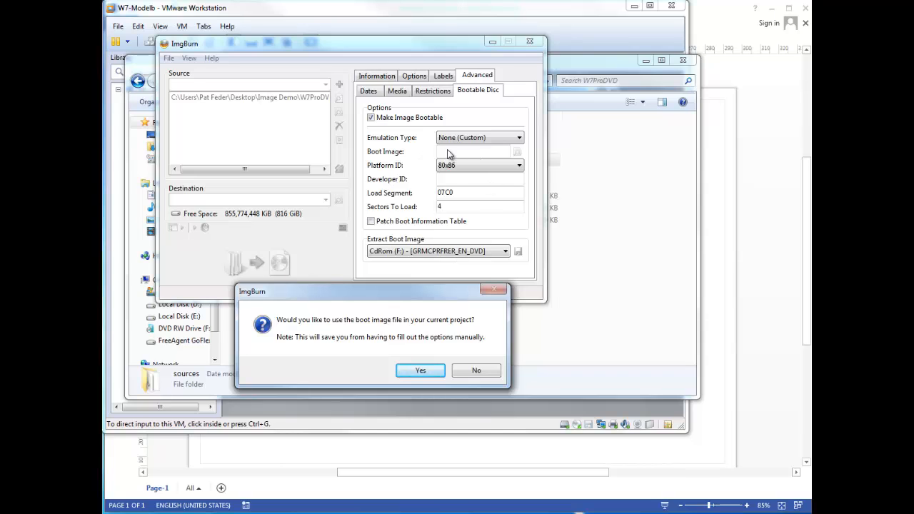
{"action": "left_click", "coordinate": [426, 370]}
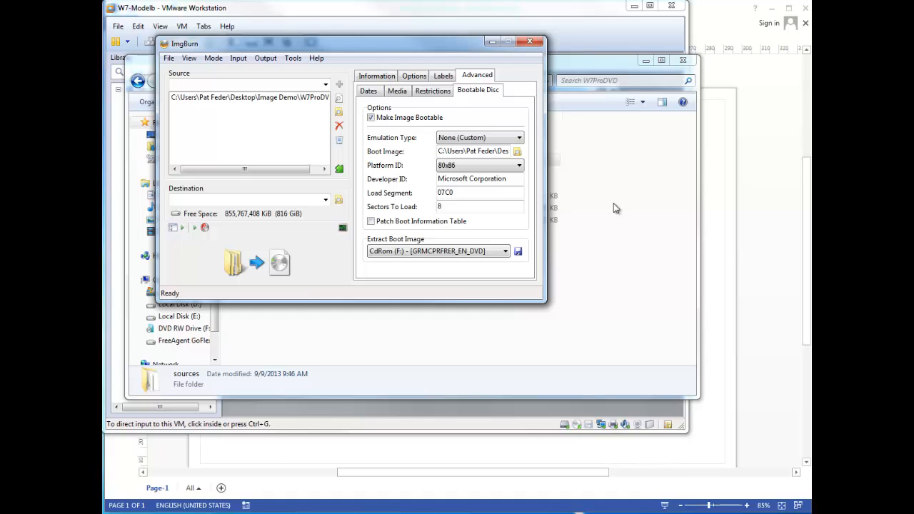
Start building W7ProDVD.iso on the Desktop, accepting the UDF file system adjustment and the volume label W7ProDVD
{"action": "left_click", "coordinate": [278, 267]}
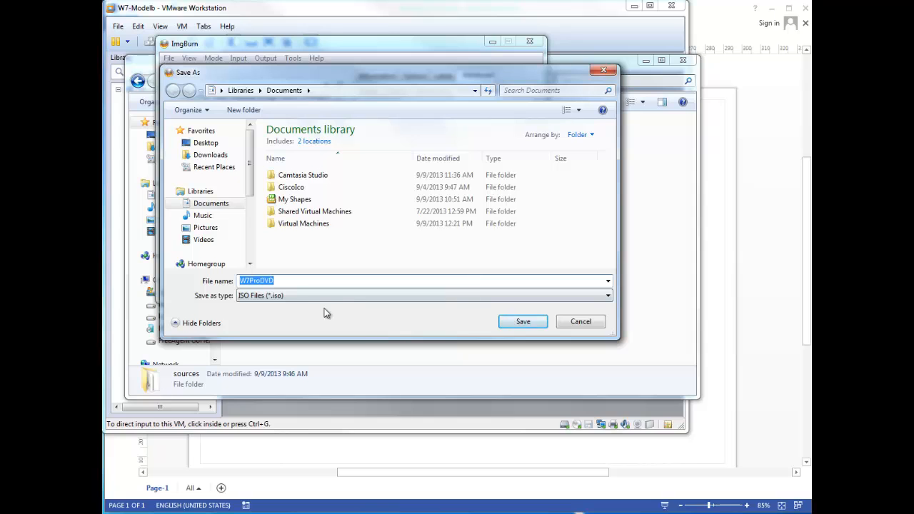
{"action": "left_click", "coordinate": [215, 143]}
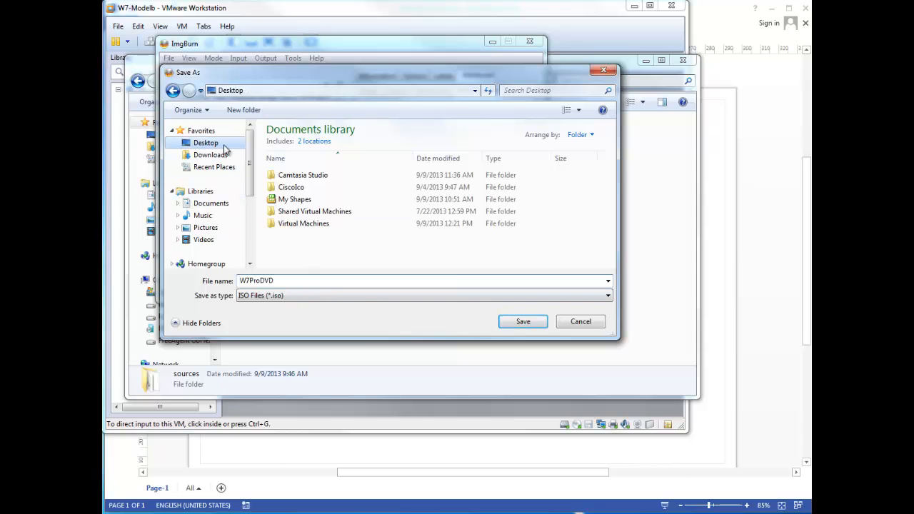
{"action": "left_click", "coordinate": [533, 323]}
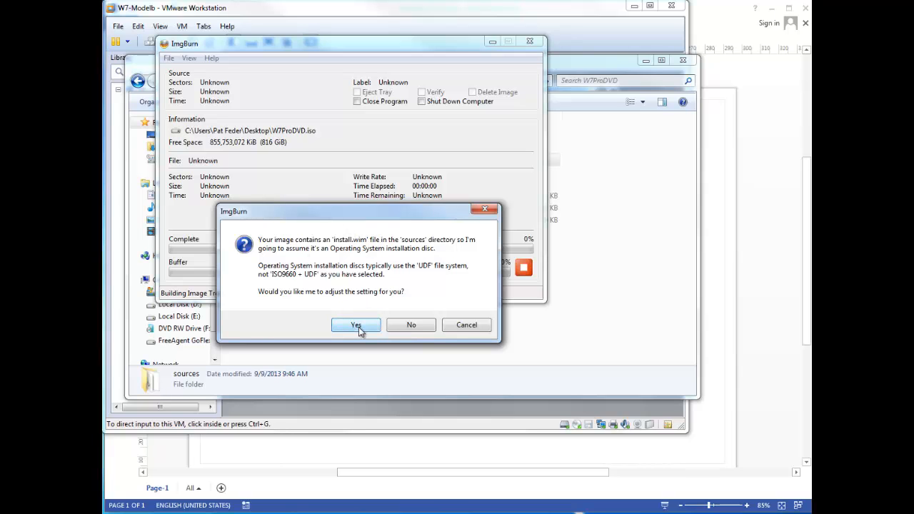
{"action": "left_click", "coordinate": [358, 327]}
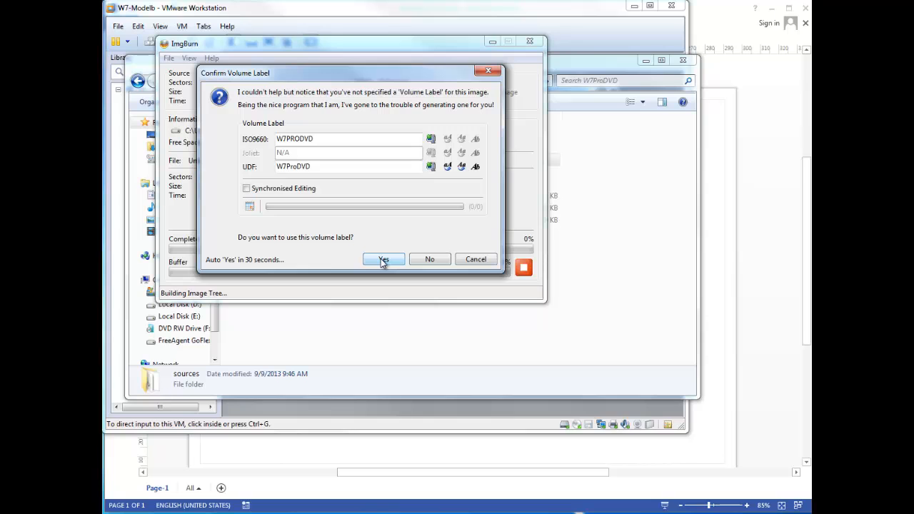
{"action": "left_click", "coordinate": [384, 262]}
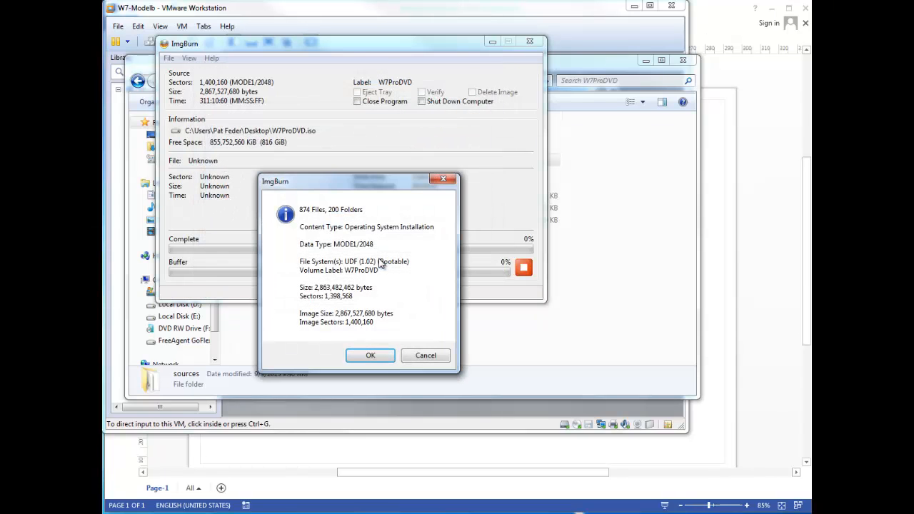
{"action": "left_click", "coordinate": [370, 355]}
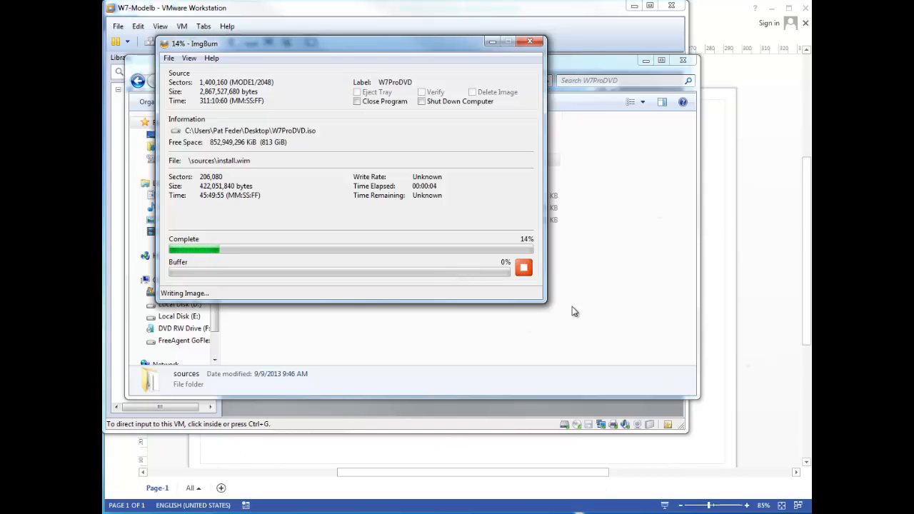
Locate the existing W7ProDVD.iso in the isos folder of Image Demo
{"action": "left_click", "coordinate": [421, 513]}
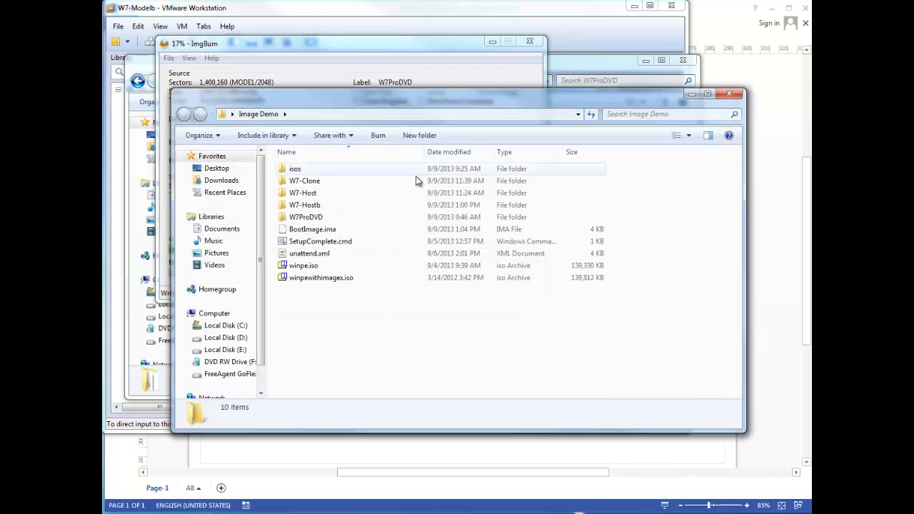
{"action": "mouse_move", "coordinate": [412, 102]}
{"action": "left_mouse_down"}
{"action": "mouse_move", "coordinate": [398, 69]}
{"action": "mouse_move", "coordinate": [406, 174]}
{"action": "mouse_move", "coordinate": [414, 116]}
{"action": "left_mouse_up"}
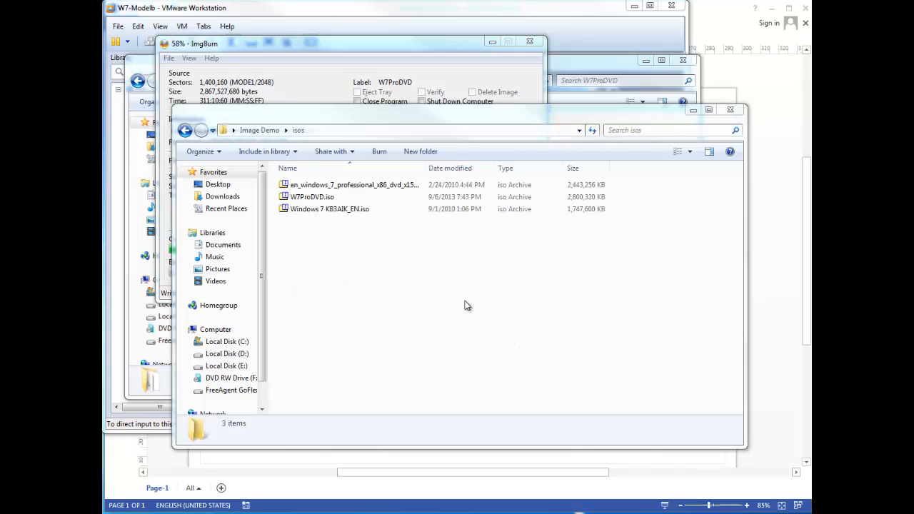
{"action": "left_click", "coordinate": [326, 198]}
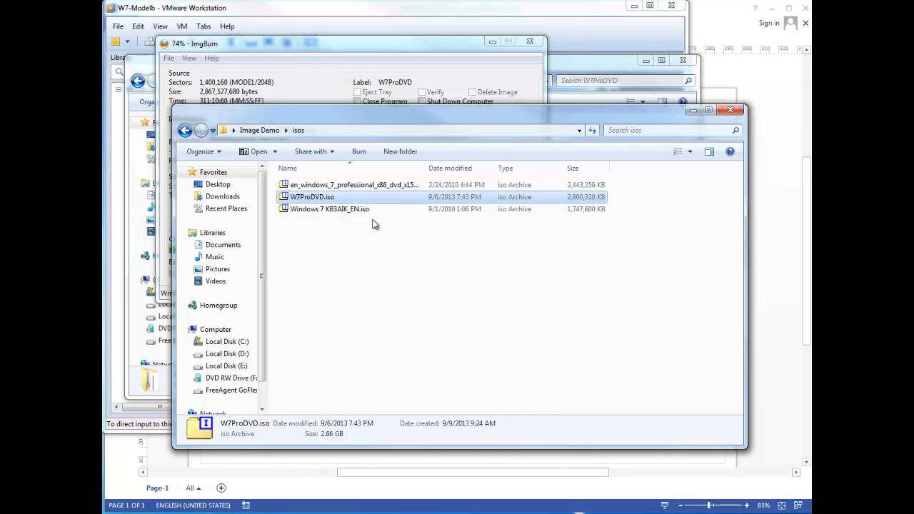
Cancel the image being written and close ImgBurn
{"action": "left_click", "coordinate": [308, 71]}
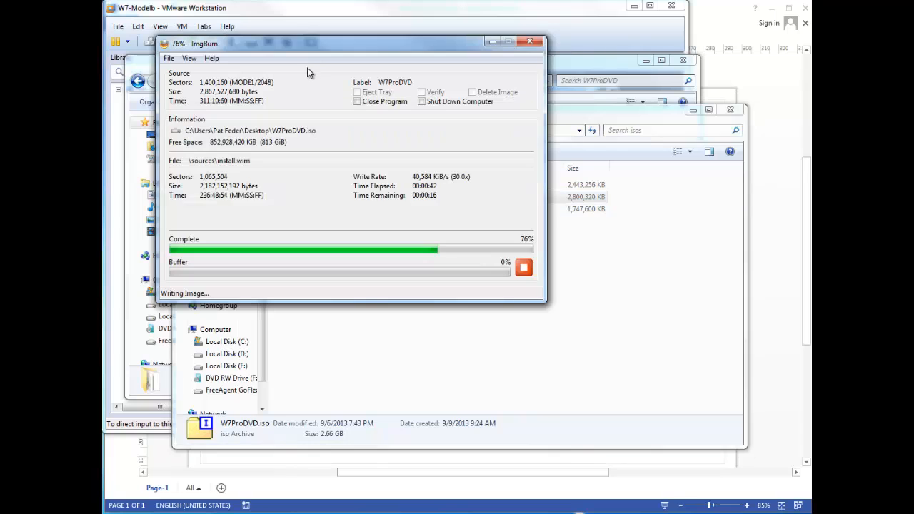
{"action": "left_click", "coordinate": [530, 42]}
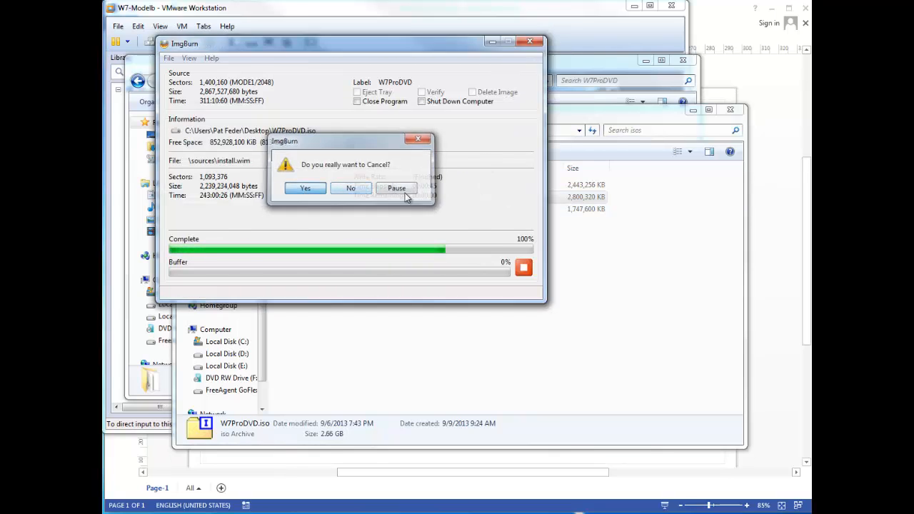
{"action": "left_click", "coordinate": [361, 309]}
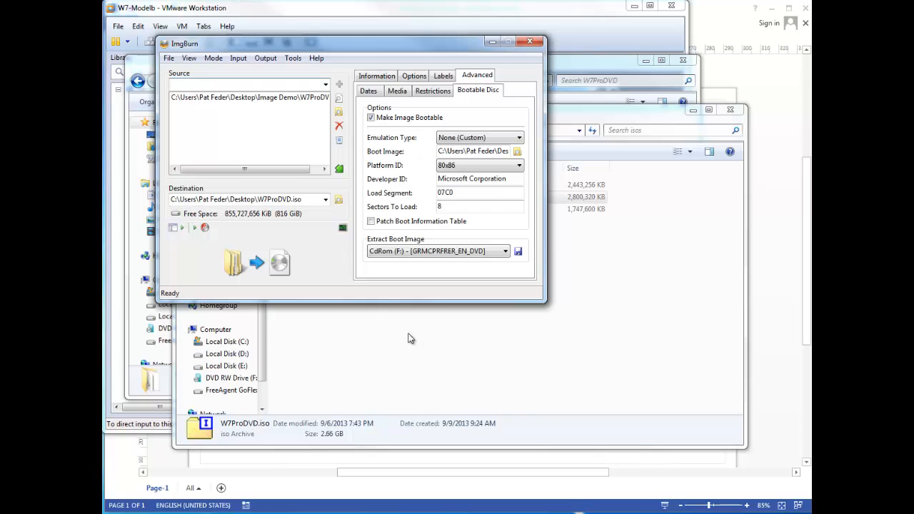
{"action": "left_click", "coordinate": [530, 43]}
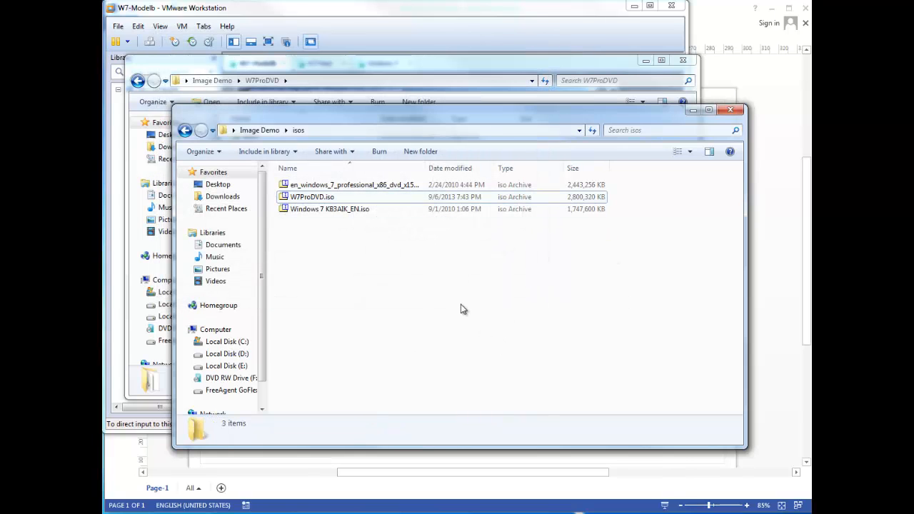
Select W7ProDVD.iso in the isos folder, and switch to the W7-Modelb virtual machine's command prompt in VMware Workstation
{"action": "left_click", "coordinate": [350, 197]}
{"action": "left_click", "coordinate": [578, 512]}
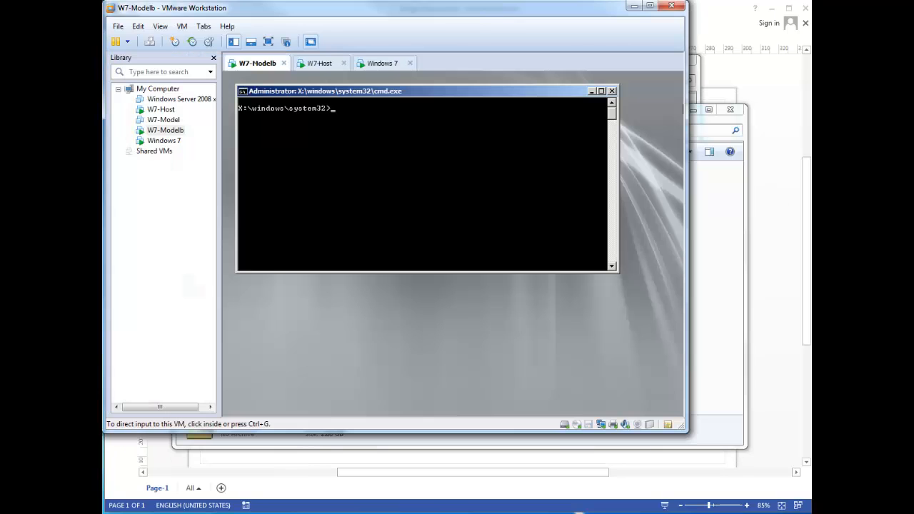
{"action": "left_click", "coordinate": [624, 252]}
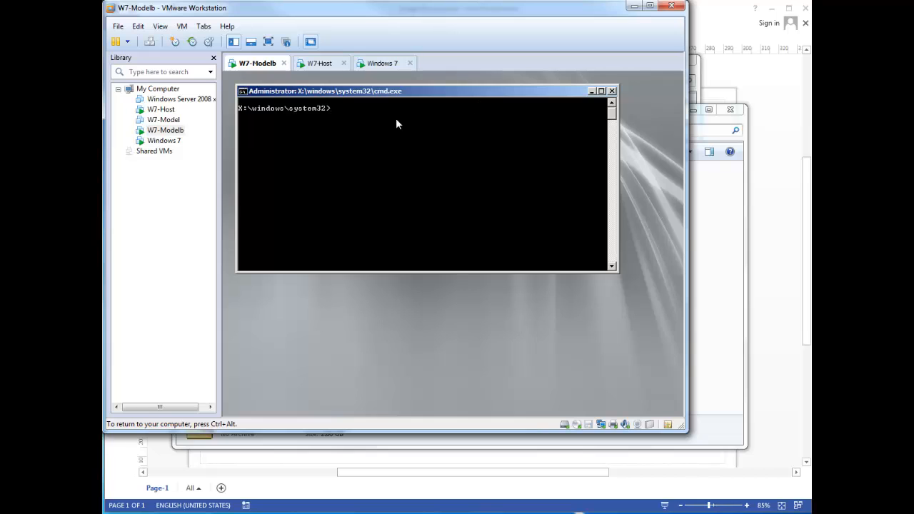
Power off the Windows 7 virtual machine and confirm the shutdown
{"action": "key", "text": "ctrl+alt"}
{"action": "left_click", "coordinate": [382, 64]}
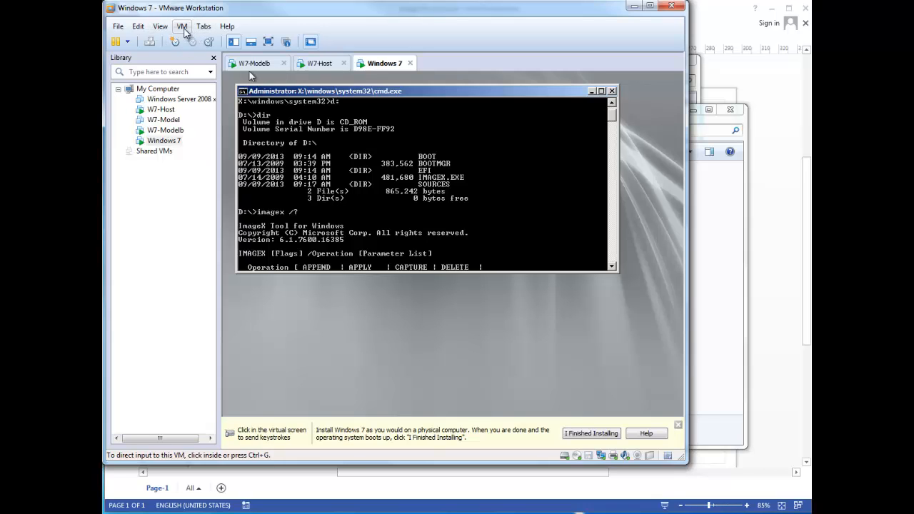
{"action": "left_click", "coordinate": [183, 28]}
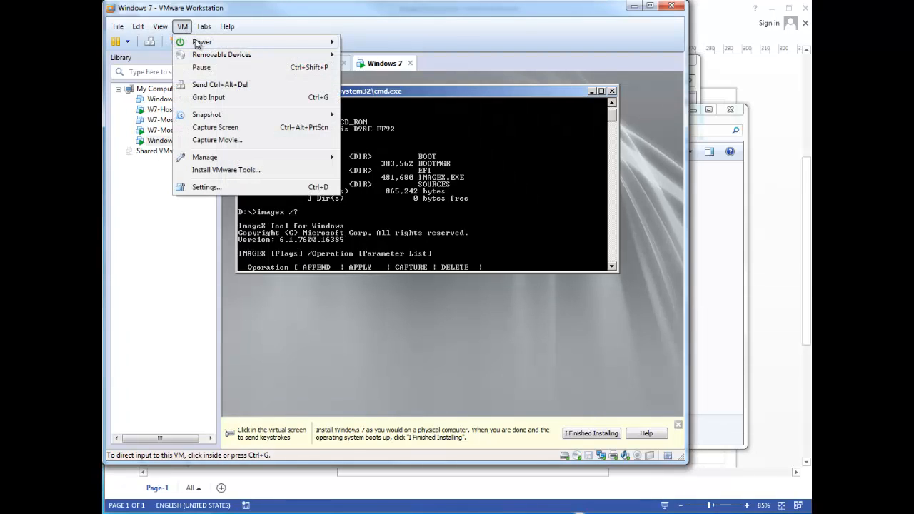
{"action": "mouse_move", "coordinate": [206, 40]}
{"action": "left_click", "coordinate": [371, 55]}
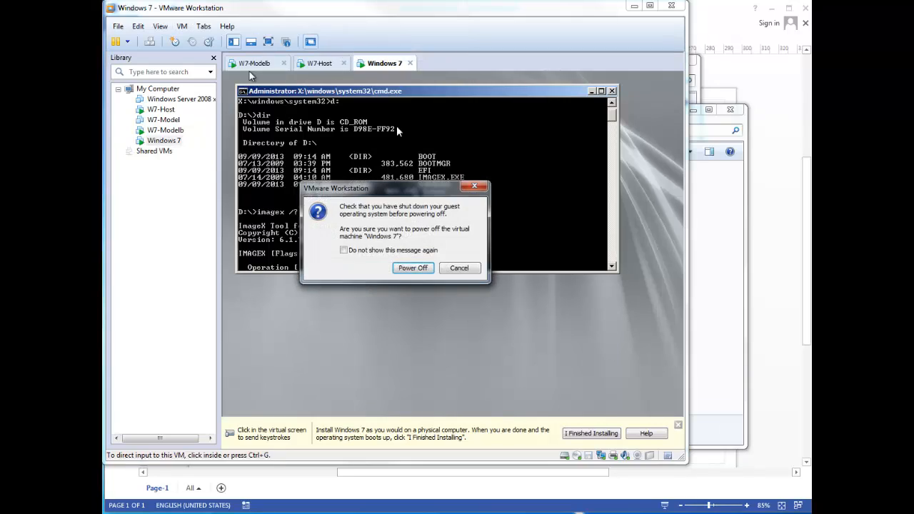
{"action": "left_click", "coordinate": [413, 269]}
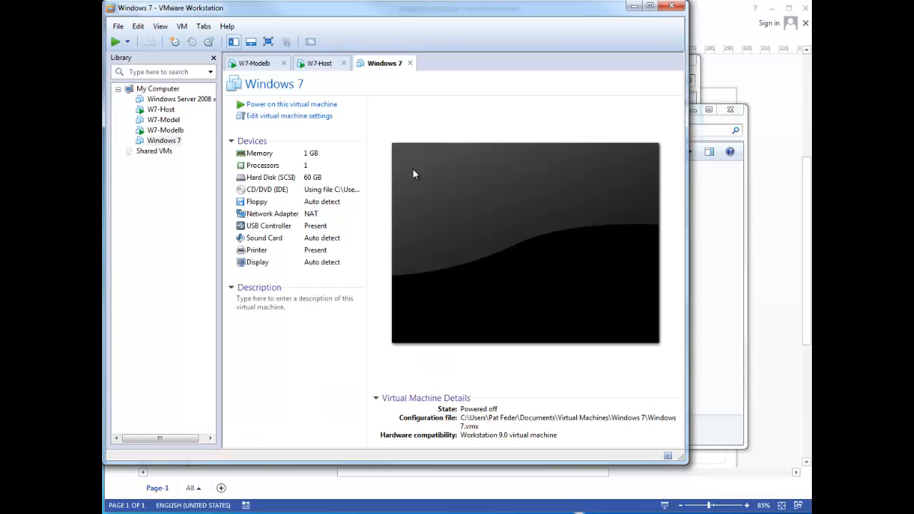
Set the memory of the Windows 7 virtual machine to 2 GB
{"action": "double_click", "coordinate": [261, 154]}
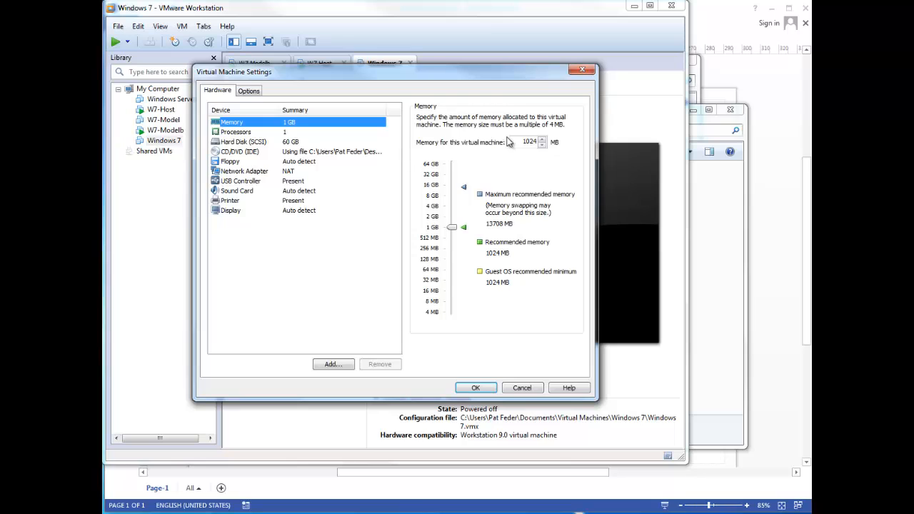
{"action": "double_click", "coordinate": [529, 141]}
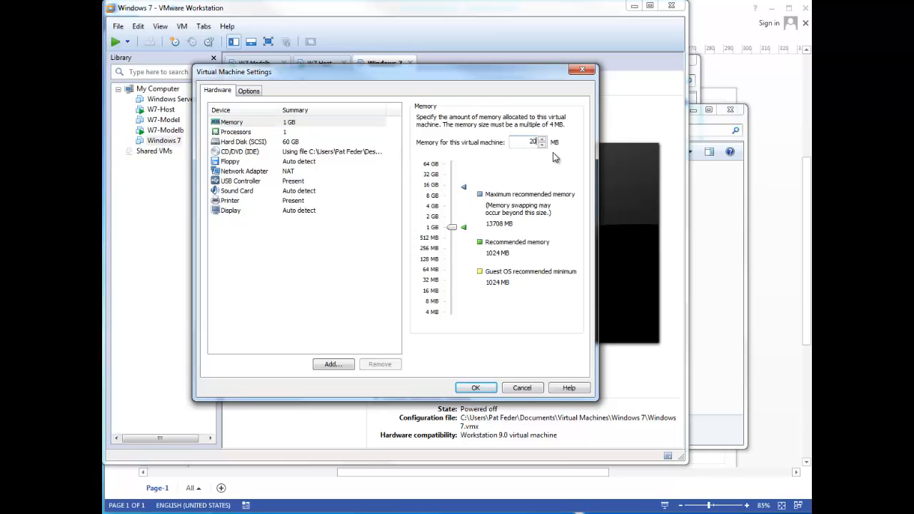
{"action": "left_click", "coordinate": [347, 211]}
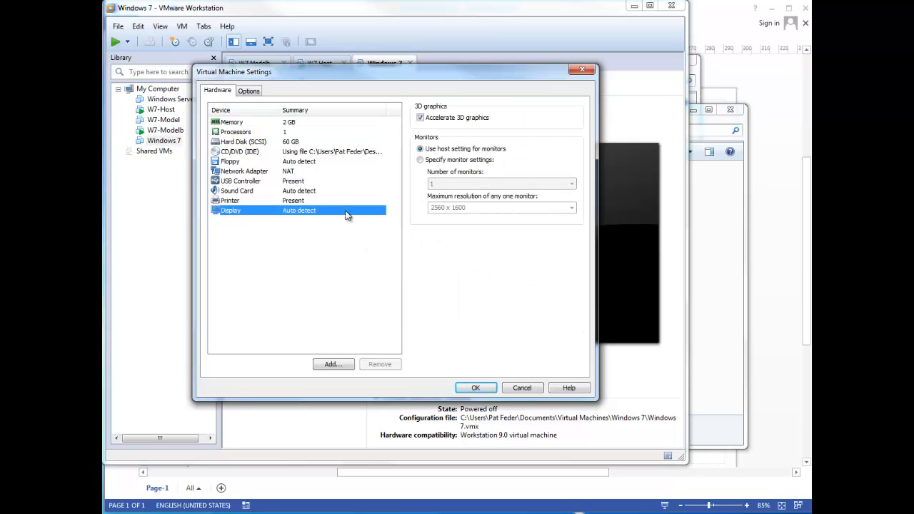
Attach W7ProDVD.iso from the isos folder of Image Demo to the virtual CD/DVD drive and save the virtual machine settings
{"action": "left_click", "coordinate": [266, 152]}
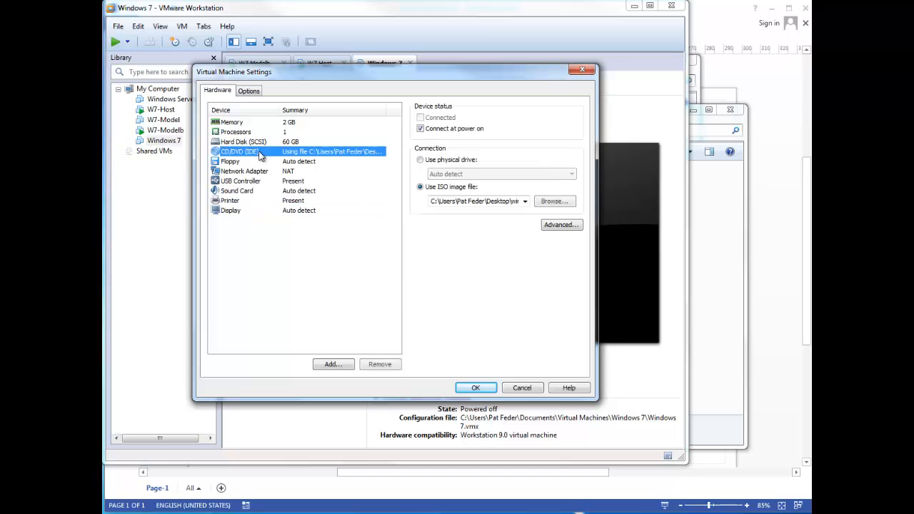
{"action": "left_click", "coordinate": [542, 205]}
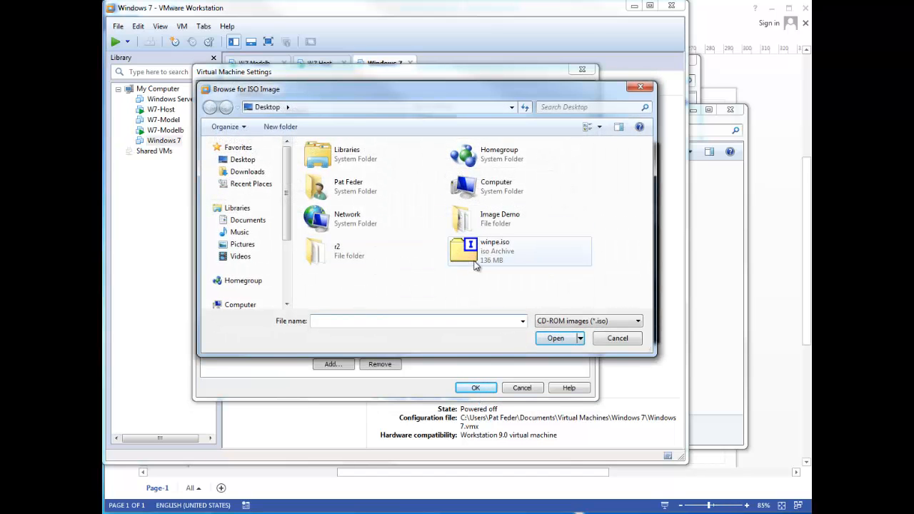
{"action": "double_click", "coordinate": [493, 232]}
{"action": "double_click", "coordinate": [323, 156]}
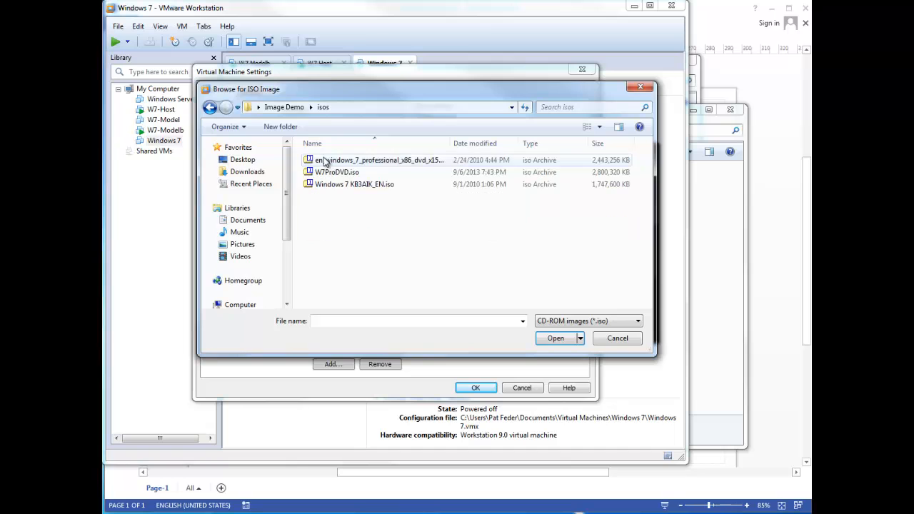
{"action": "left_click", "coordinate": [347, 177]}
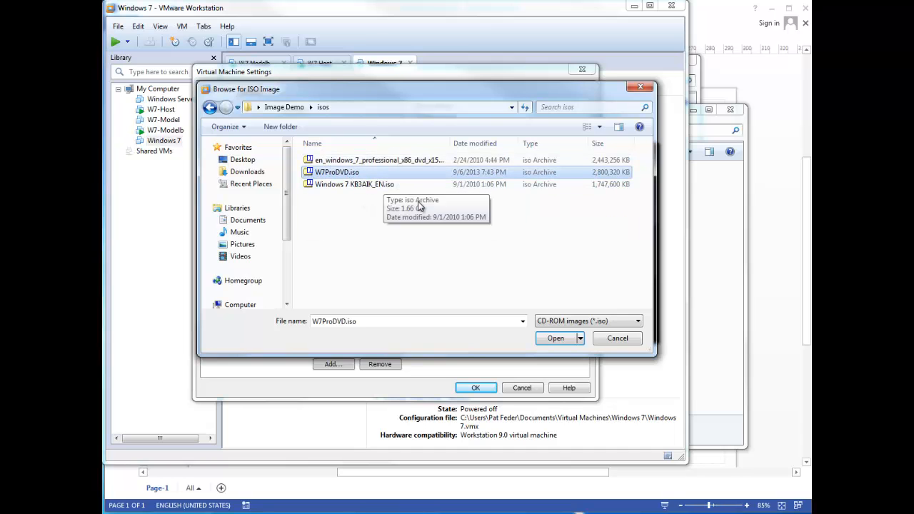
{"action": "left_click", "coordinate": [554, 340]}
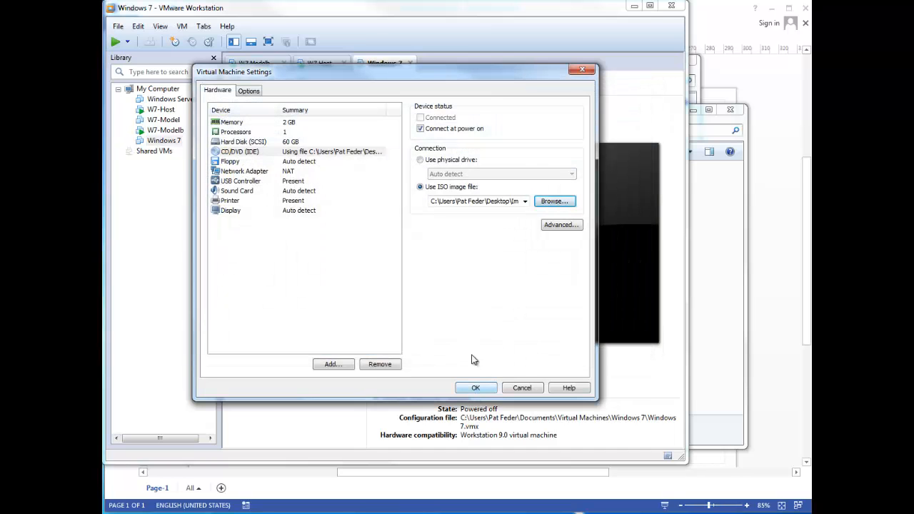
{"action": "left_click", "coordinate": [476, 385]}
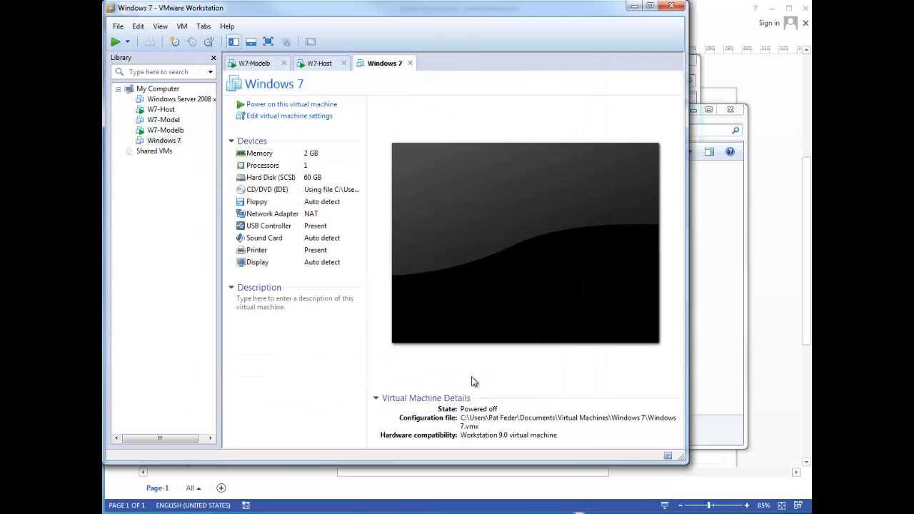
Power on the Windows 7 virtual machine and start the Windows installation with English (United States) format and US keyboard
{"action": "left_click", "coordinate": [307, 105]}
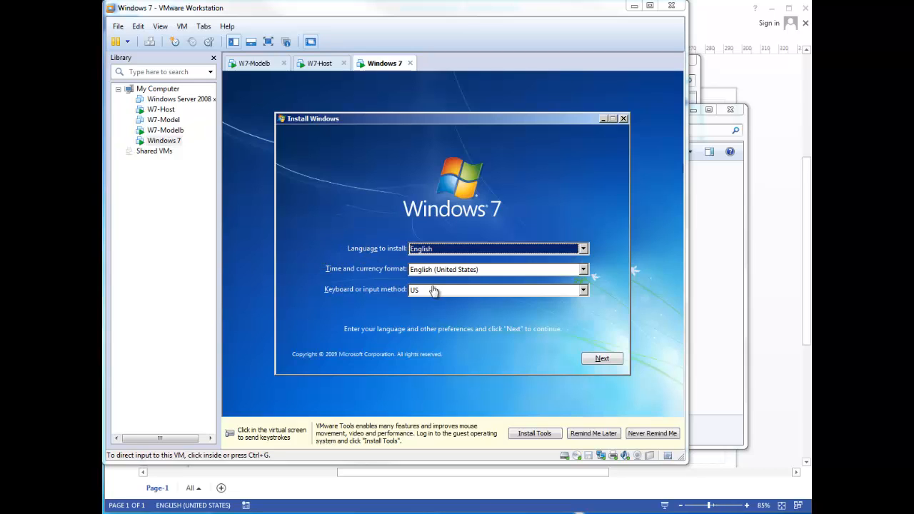
{"action": "left_click", "coordinate": [605, 362]}
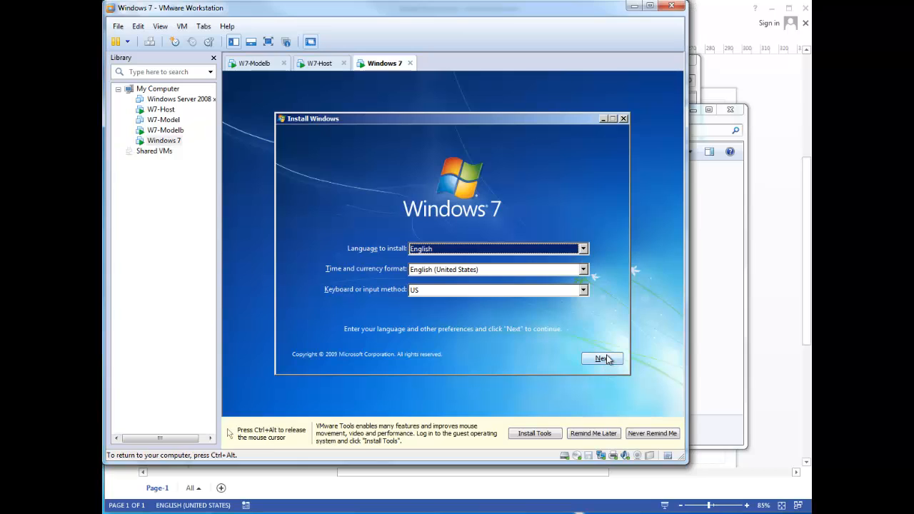
{"action": "left_click", "coordinate": [610, 360]}
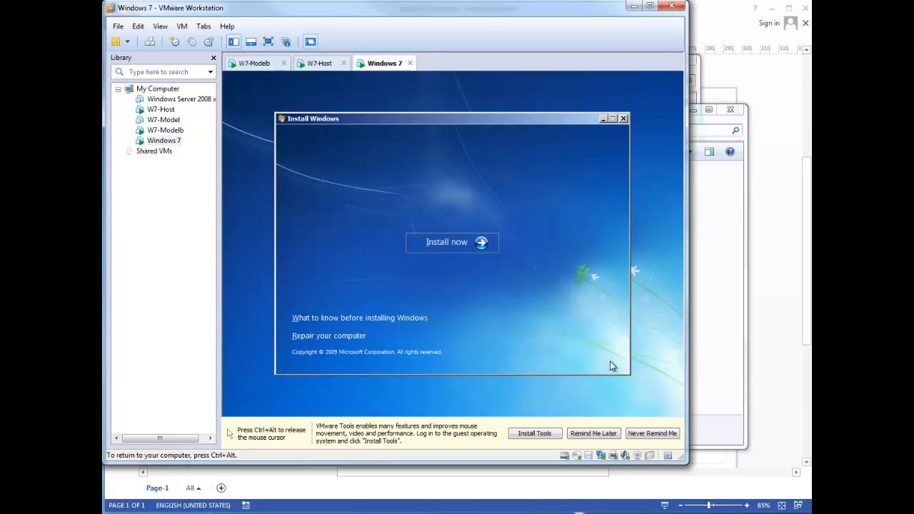
{"action": "left_click", "coordinate": [457, 240]}
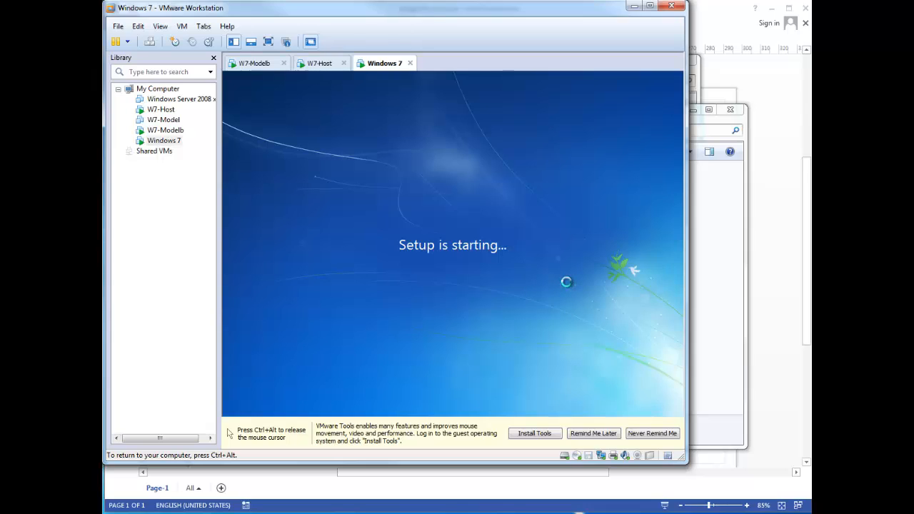
Choose the Custom (advanced) installation and install Windows on Disk 0 Unallocated Space
{"action": "key", "text": "ctrl+alt"}
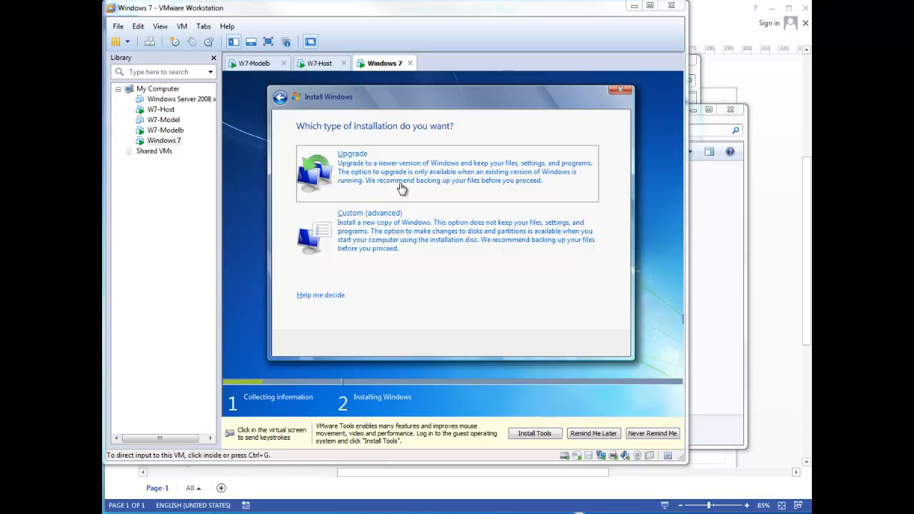
{"action": "left_click", "coordinate": [378, 227]}
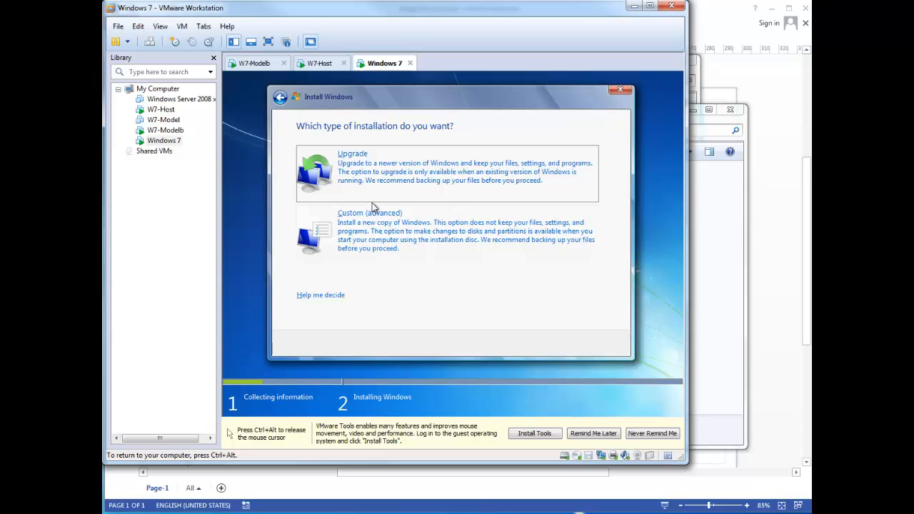
{"action": "left_click", "coordinate": [360, 236]}
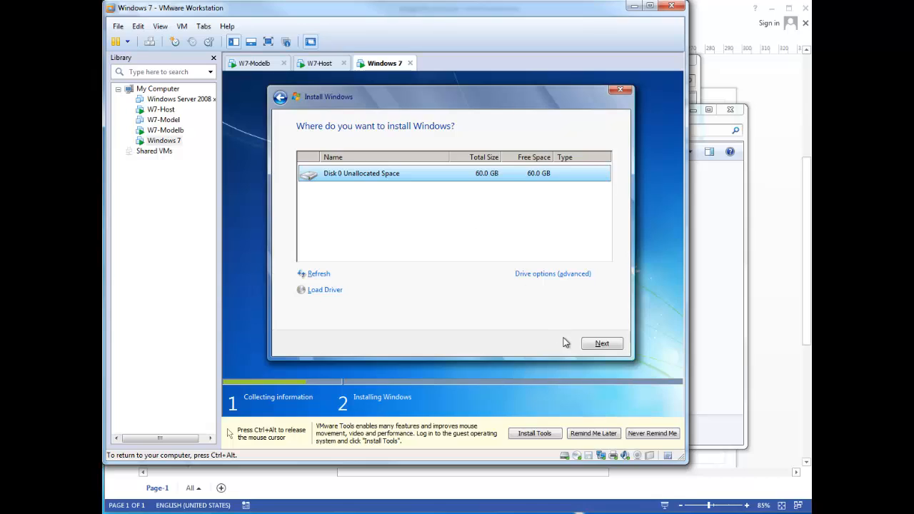
{"action": "left_click", "coordinate": [602, 344]}
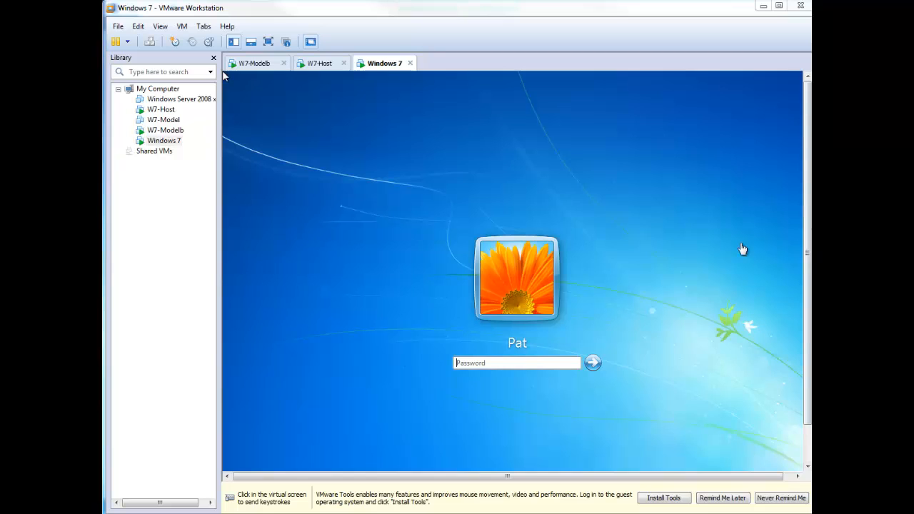
Log on to the installed Windows 7 system by entering the account password
{"action": "left_click", "coordinate": [562, 361]}
{"action": "type", "text": "••"}
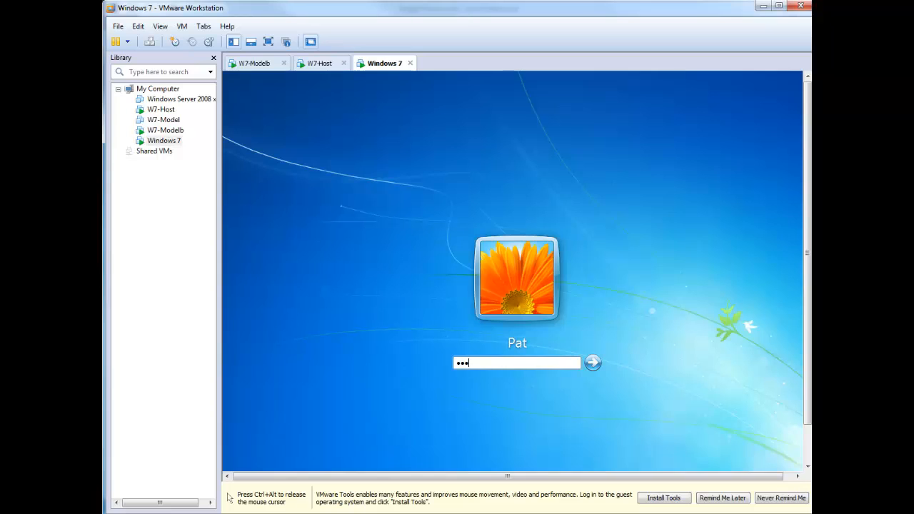
{"action": "key", "text": "Return"}
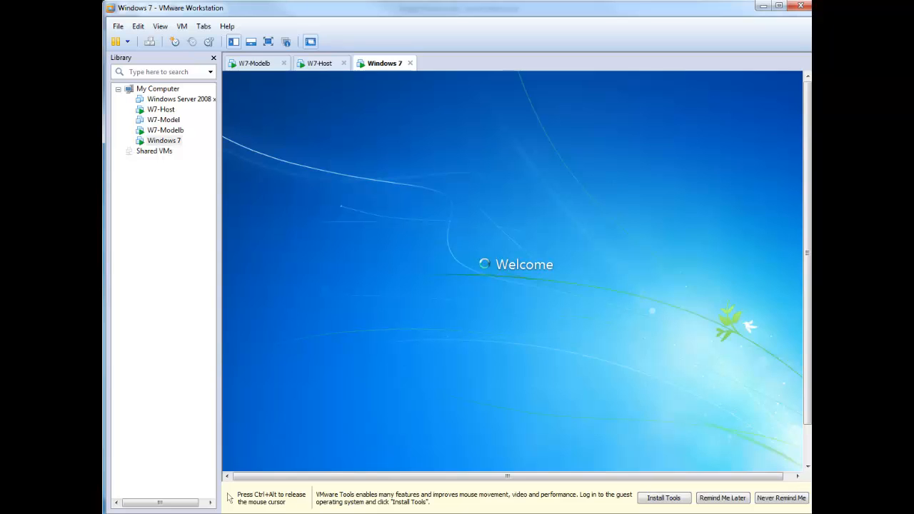
{"action": "key", "text": "ctrl+alt"}
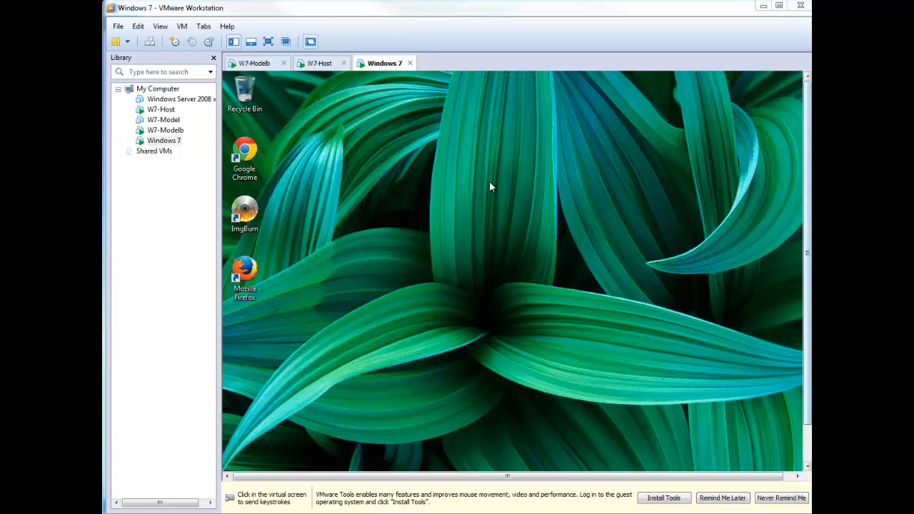
Set the network location to Work and open Computer in the Windows 7 virtual machine
{"action": "left_click_drag", "start_coordinate": [809, 318], "coordinate": [807, 358]}
{"action": "left_click", "coordinate": [242, 468]}
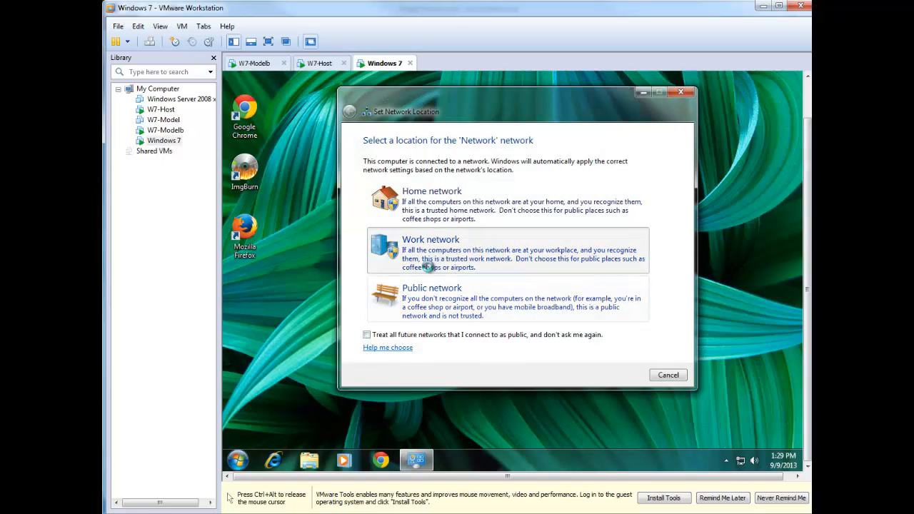
{"action": "left_click", "coordinate": [238, 460]}
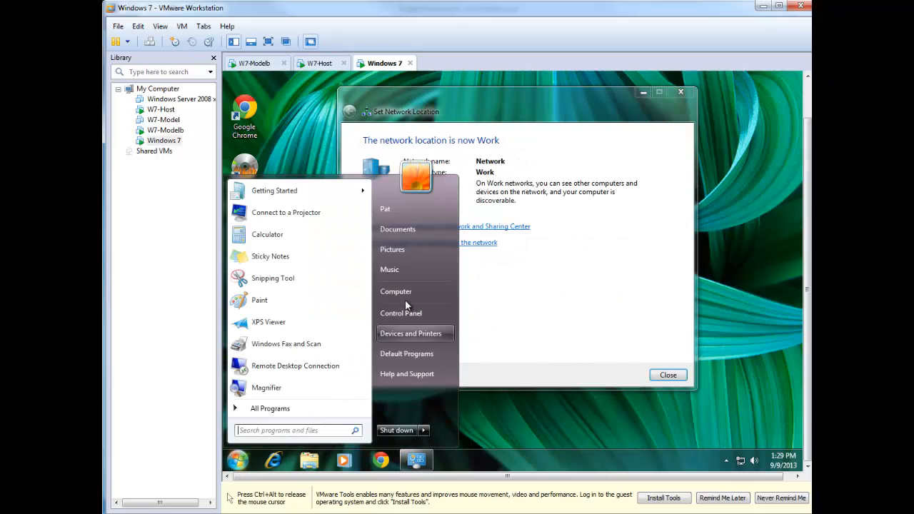
{"action": "left_click", "coordinate": [419, 291]}
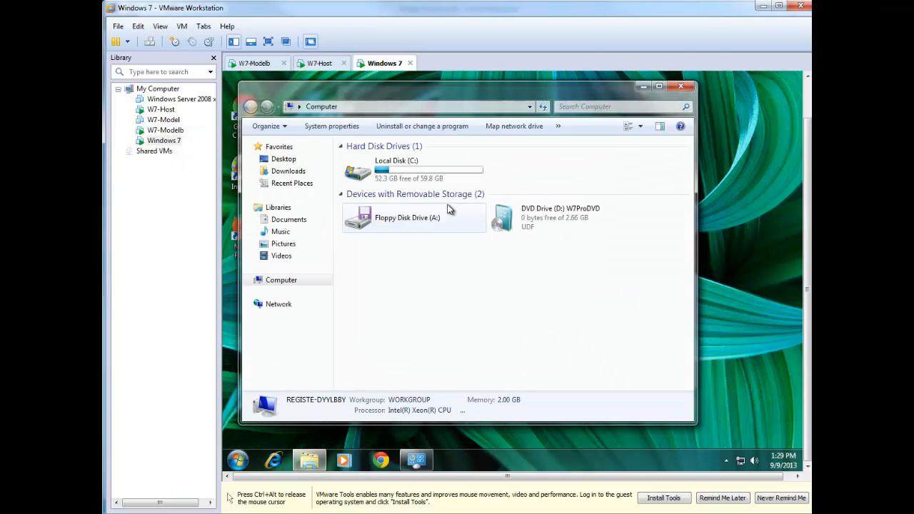
Browse to the C:\Windows\System32\sysprep folder to examine its contents
{"action": "double_click", "coordinate": [429, 172]}
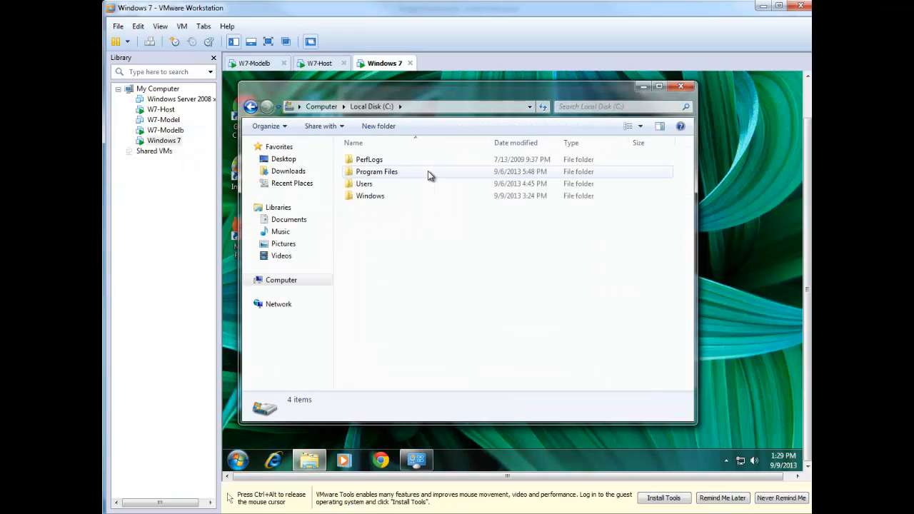
{"action": "double_click", "coordinate": [386, 197]}
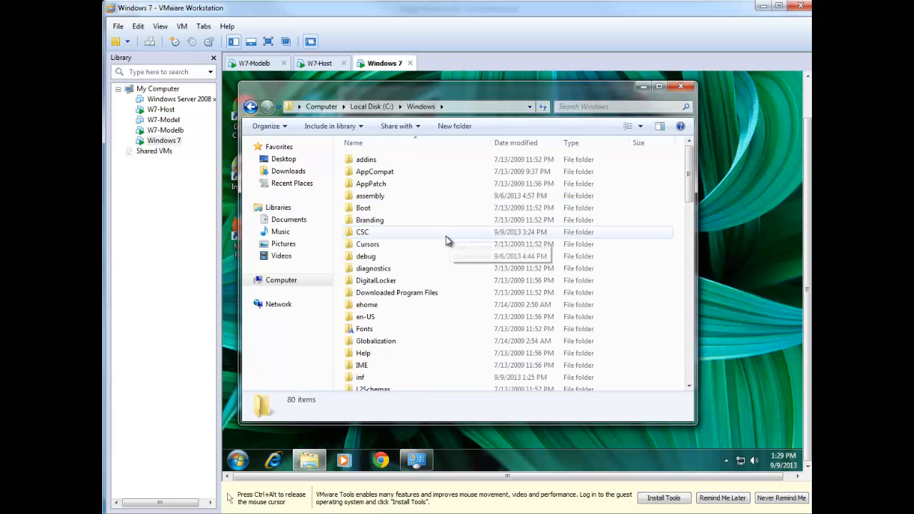
{"action": "scroll", "coordinate": [642, 232], "scroll_direction": "down", "scroll_amount": 2}
{"action": "scroll", "coordinate": [644, 229], "scroll_direction": "down", "scroll_amount": 2}
{"action": "left_click_drag", "start_coordinate": [690, 205], "coordinate": [691, 257]}
{"action": "double_click", "coordinate": [399, 351]}
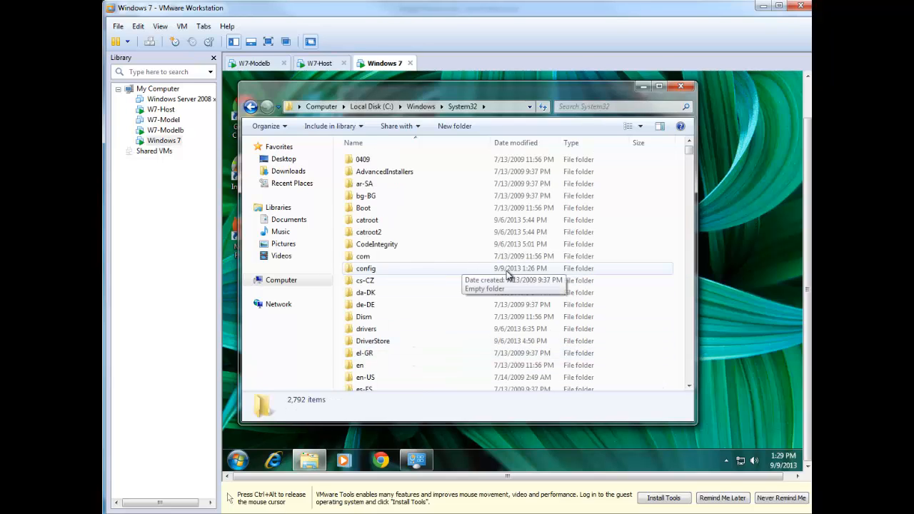
{"action": "scroll", "coordinate": [596, 275], "scroll_direction": "down", "scroll_amount": 18}
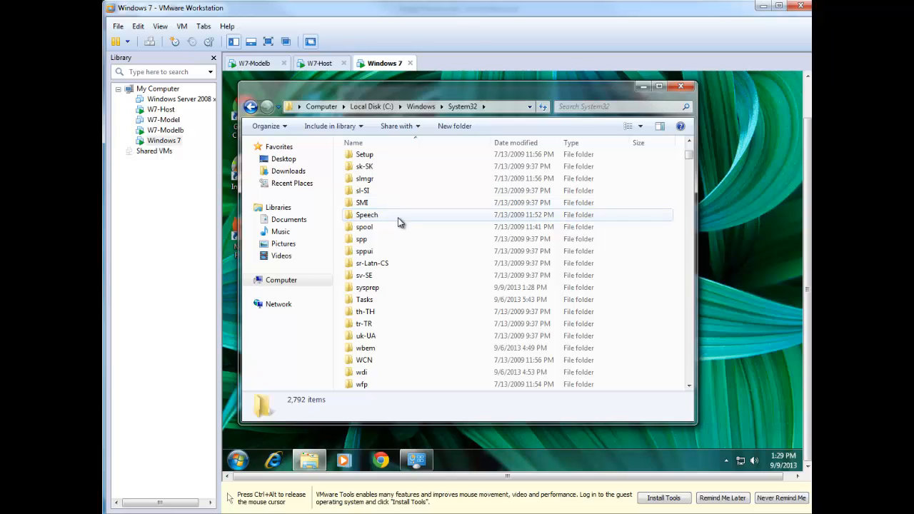
{"action": "left_click", "coordinate": [380, 290]}
{"action": "double_click", "coordinate": [380, 289]}
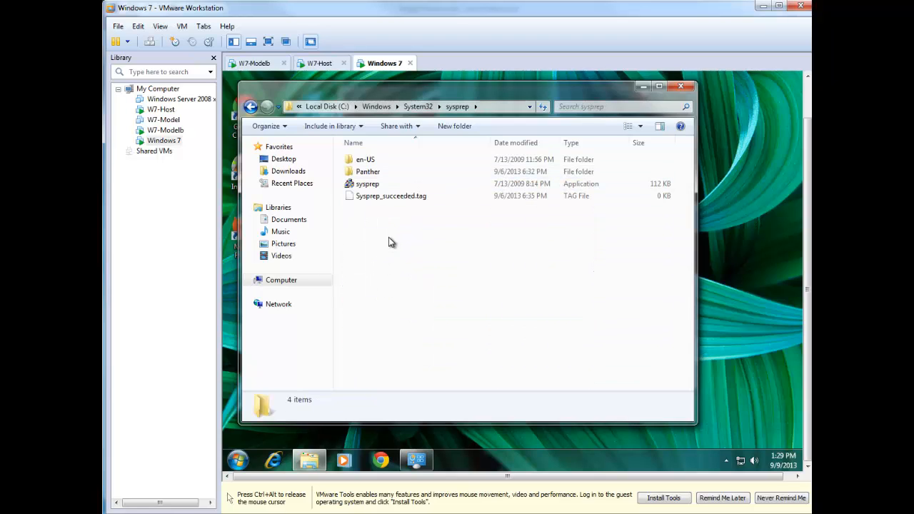
Close the sysprep folder and the network location window, and switch to the Image Process.vsdx diagram in Visio
{"action": "left_click", "coordinate": [689, 86]}
{"action": "left_click", "coordinate": [684, 96]}
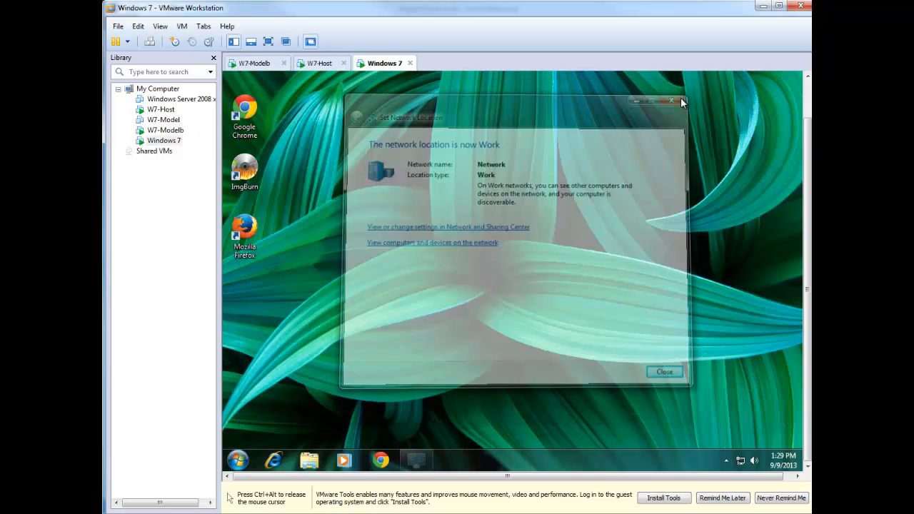
{"action": "key", "text": "ctrl+alt"}
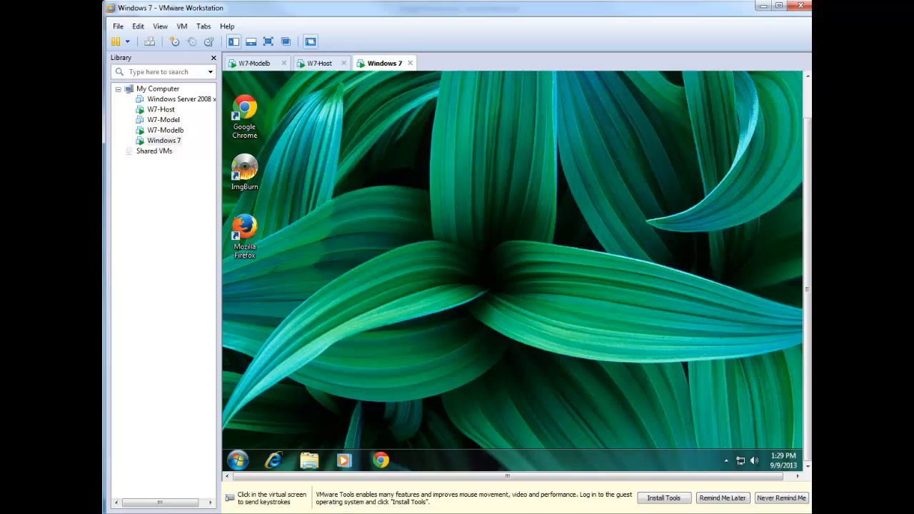
{"action": "key", "text": "alt+Tab"}
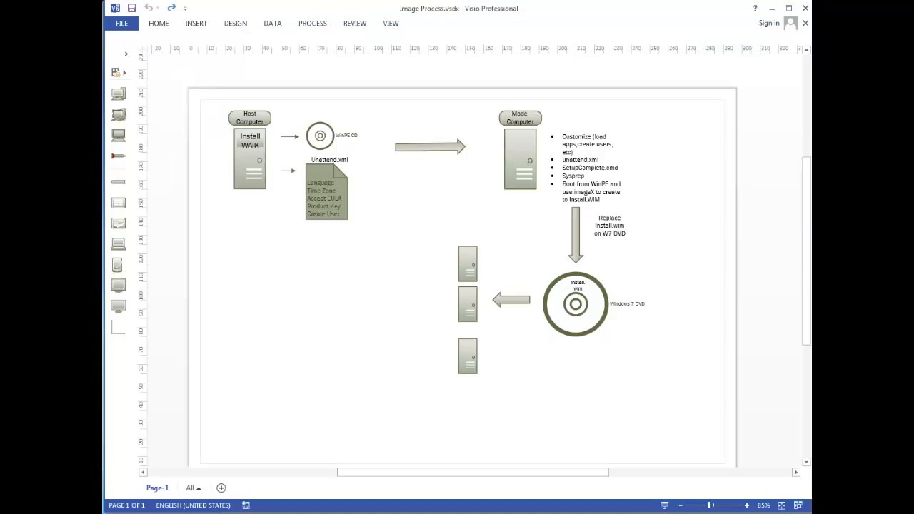